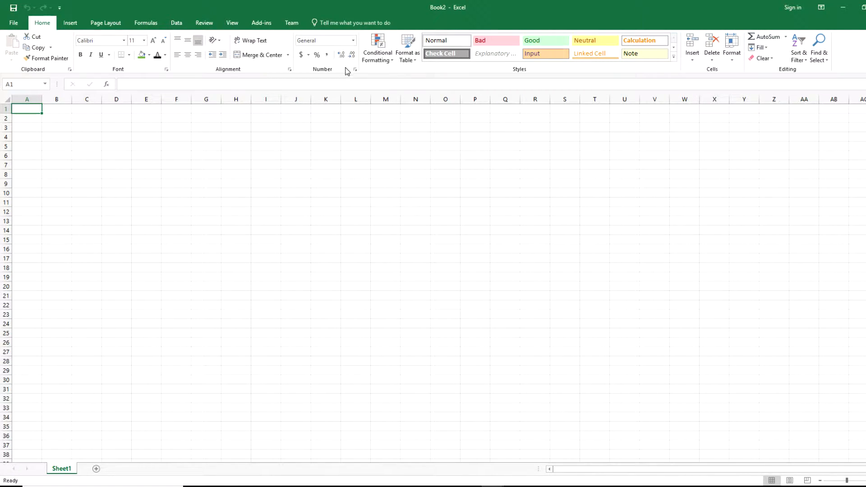
{"action": "left_click", "coordinate": [266, 314]}
{"action": "left_click", "coordinate": [146, 156]}
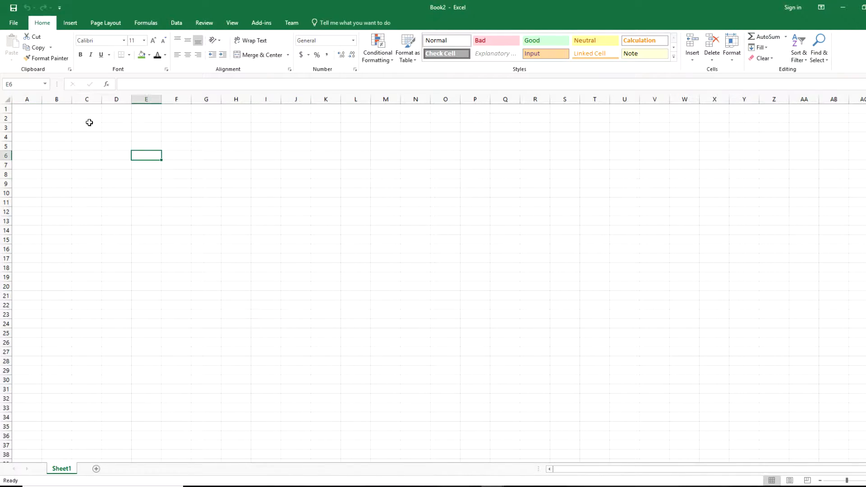
{"action": "left_click", "coordinate": [108, 145]}
{"action": "left_click_drag", "start_coordinate": [29, 110], "coordinate": [264, 275]}
{"action": "left_click", "coordinate": [284, 247]}
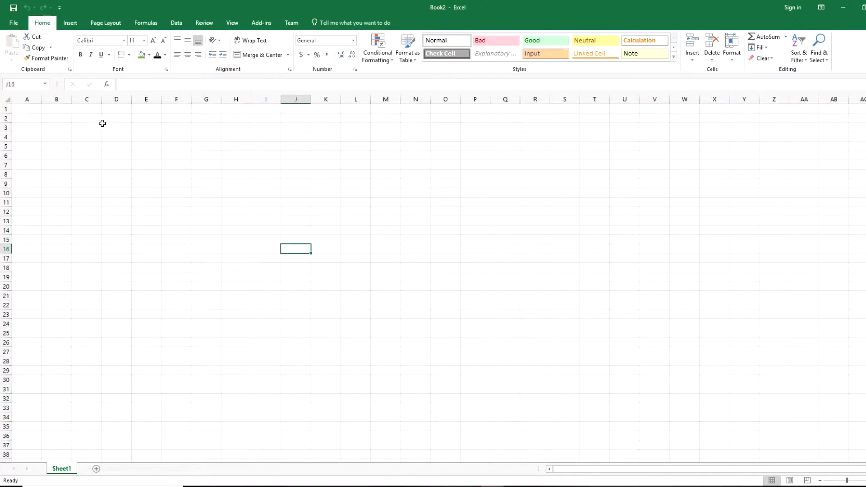
{"action": "left_click_drag", "start_coordinate": [28, 110], "coordinate": [276, 270]}
{"action": "left_click", "coordinate": [313, 226]}
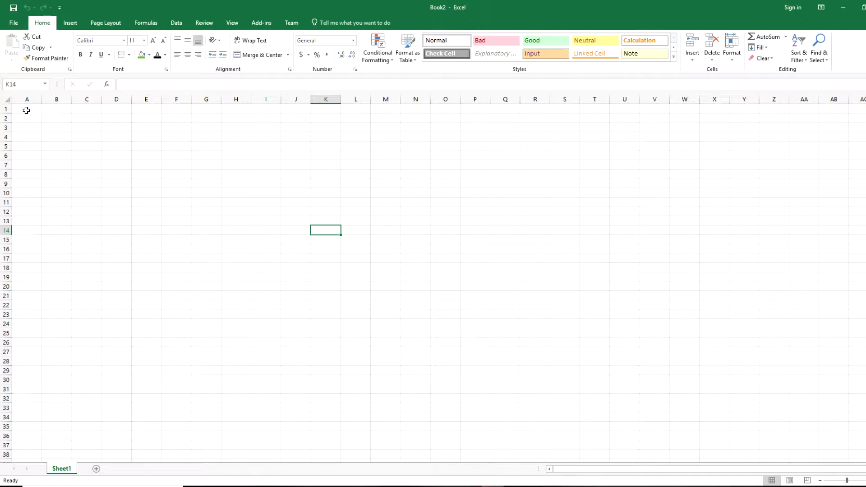
{"action": "left_click_drag", "start_coordinate": [20, 111], "coordinate": [196, 280]}
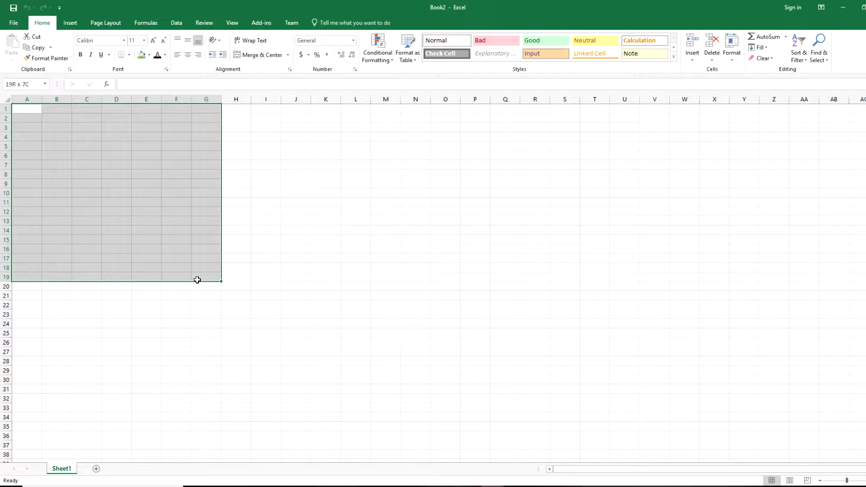
{"action": "left_click", "coordinate": [264, 223]}
{"action": "left_click_drag", "start_coordinate": [36, 114], "coordinate": [212, 277]}
{"action": "left_click", "coordinate": [253, 258]}
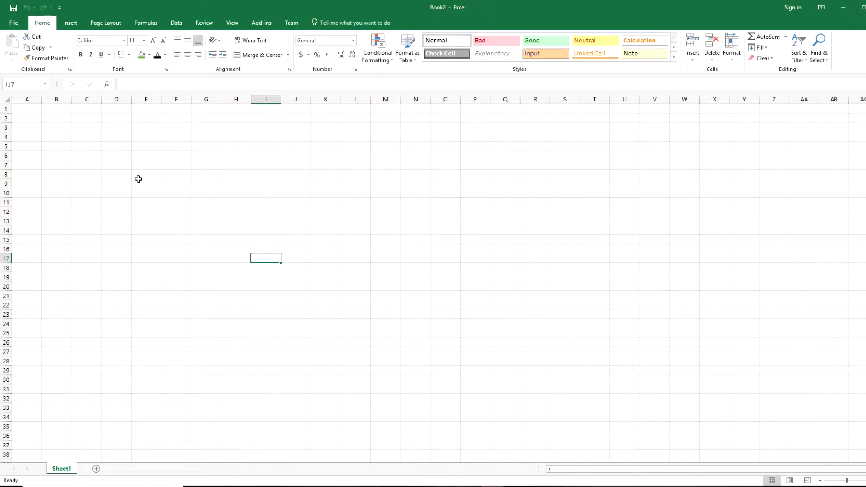
{"action": "mouse_move", "coordinate": [33, 110]}
{"action": "left_mouse_down"}
{"action": "mouse_move", "coordinate": [110, 155]}
{"action": "mouse_move", "coordinate": [200, 275]}
{"action": "mouse_move", "coordinate": [250, 280]}
{"action": "left_mouse_up"}
{"action": "left_click", "coordinate": [293, 221]}
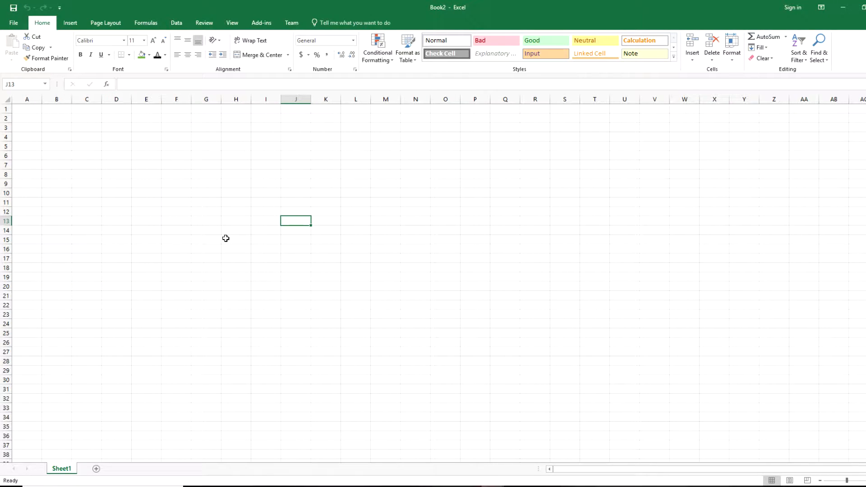
{"action": "mouse_move", "coordinate": [26, 109]}
{"action": "left_mouse_down"}
{"action": "mouse_move", "coordinate": [141, 152]}
{"action": "mouse_move", "coordinate": [182, 220]}
{"action": "left_mouse_up"}
{"action": "left_click", "coordinate": [231, 221]}
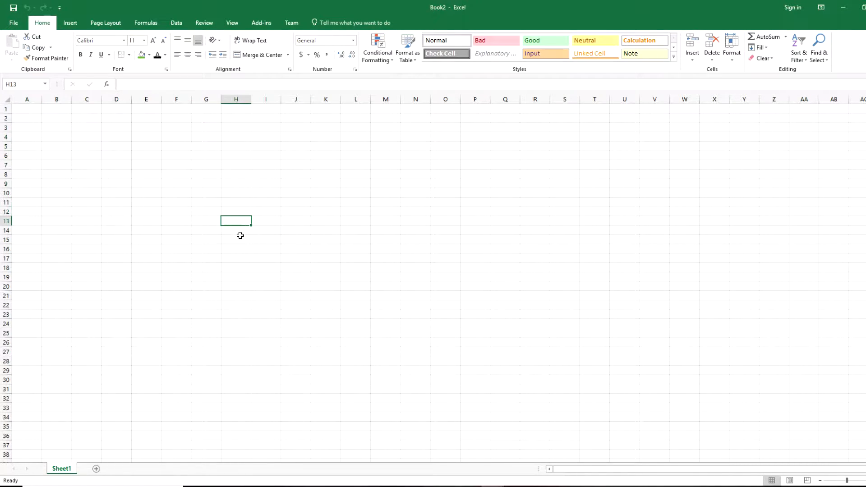
{"action": "left_click_drag", "start_coordinate": [239, 166], "coordinate": [267, 267]}
{"action": "left_click", "coordinate": [268, 267]}
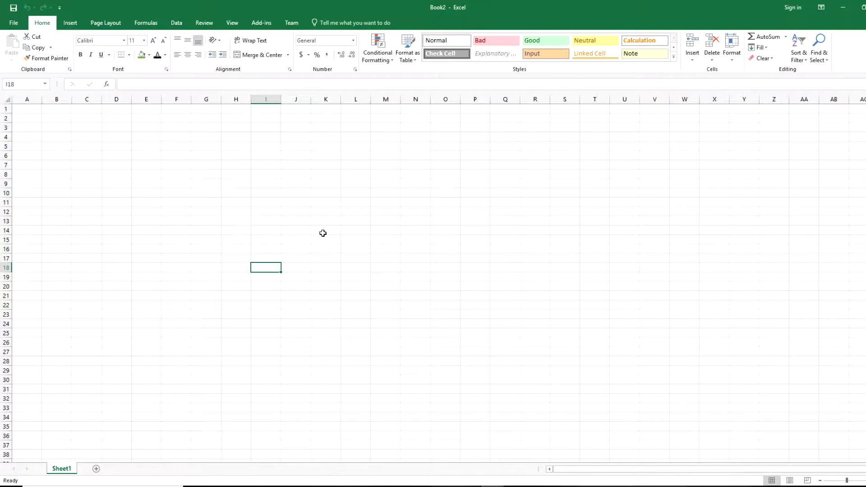
{"action": "left_click_drag", "start_coordinate": [363, 213], "coordinate": [79, 144]}
{"action": "left_click", "coordinate": [74, 124]}
{"action": "left_click", "coordinate": [23, 111]}
{"action": "left_click_drag", "start_coordinate": [24, 112], "coordinate": [192, 237]}
{"action": "left_click", "coordinate": [295, 202]}
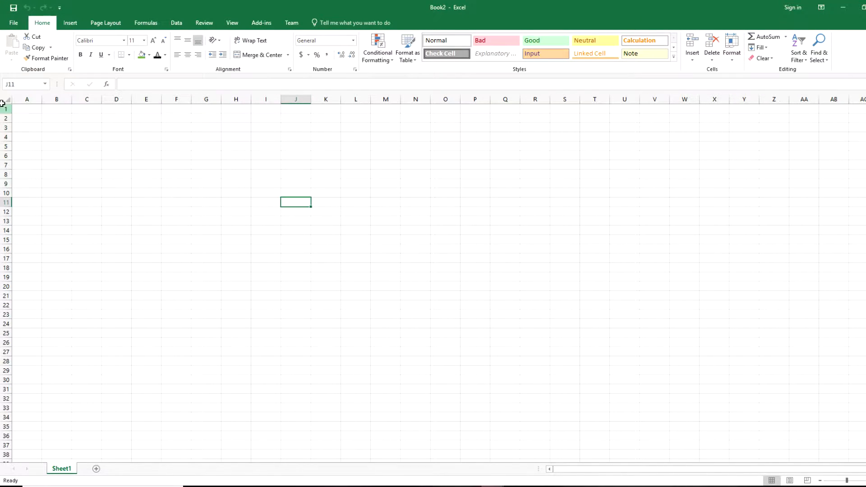
{"action": "left_click", "coordinate": [34, 110]}
{"action": "mouse_move", "coordinate": [66, 133]}
{"action": "left_mouse_down"}
{"action": "mouse_move", "coordinate": [275, 245]}
{"action": "mouse_move", "coordinate": [274, 285]}
{"action": "left_mouse_up"}
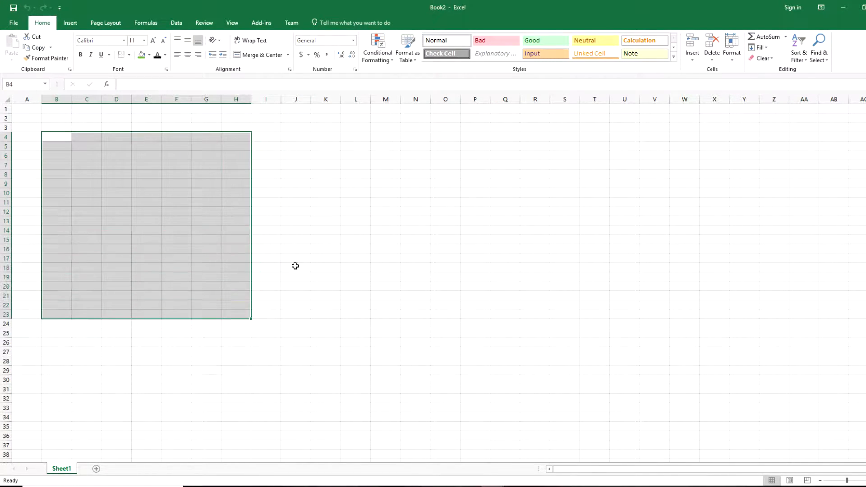
{"action": "left_click", "coordinate": [328, 233]}
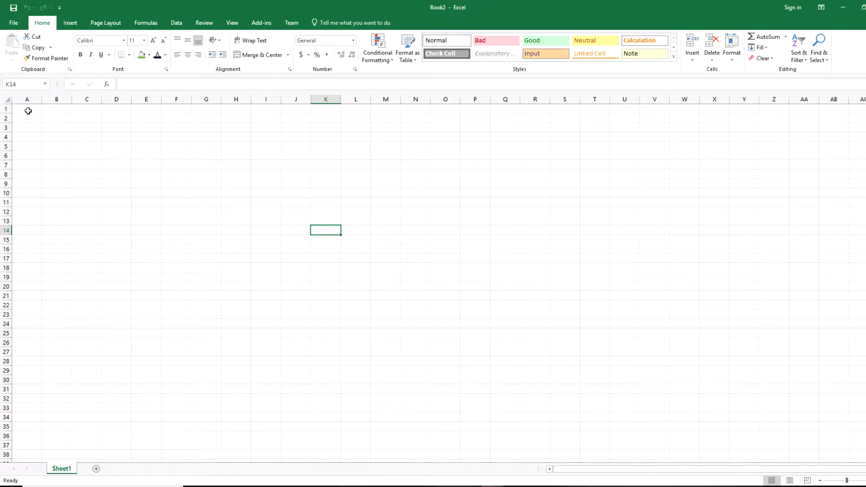
{"action": "mouse_move", "coordinate": [28, 110]}
{"action": "left_mouse_down"}
{"action": "mouse_move", "coordinate": [216, 305]}
{"action": "mouse_move", "coordinate": [242, 305]}
{"action": "left_mouse_up"}
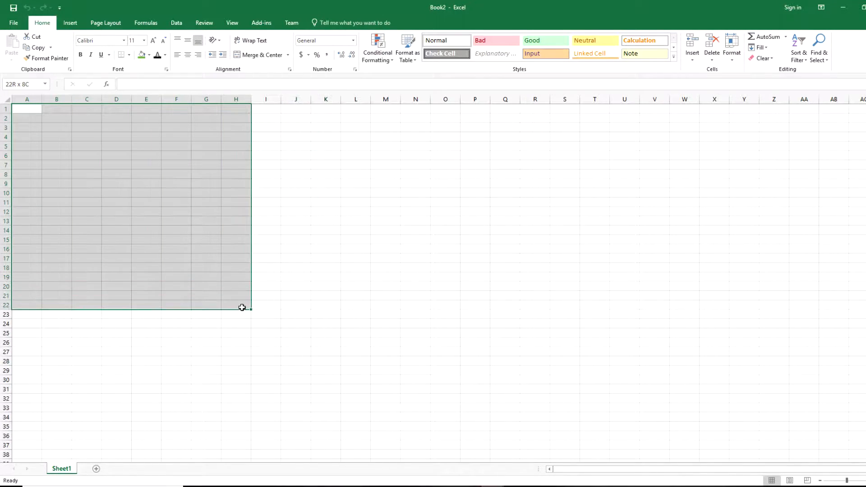
{"action": "left_click", "coordinate": [325, 221]}
{"action": "left_click_drag", "start_coordinate": [27, 110], "coordinate": [127, 201]}
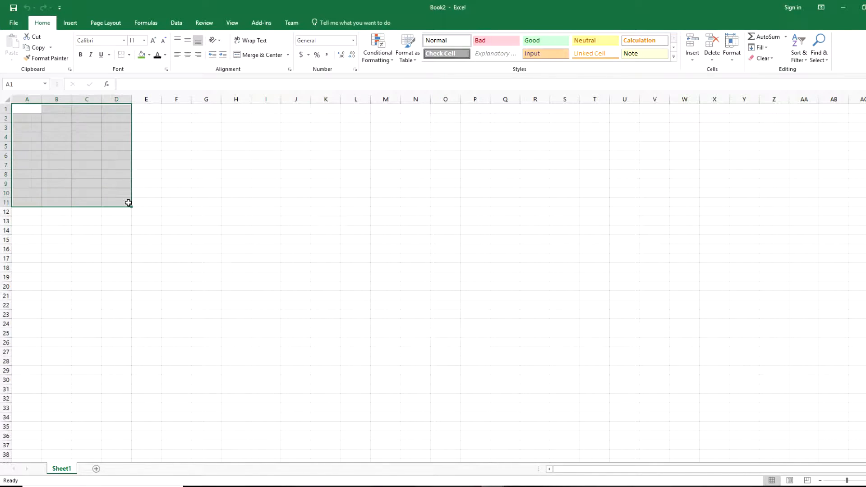
{"action": "left_click", "coordinate": [176, 183]}
{"action": "left_click_drag", "start_coordinate": [287, 283], "coordinate": [153, 167]}
{"action": "left_click", "coordinate": [104, 131]}
{"action": "mouse_move", "coordinate": [50, 127]}
{"action": "left_mouse_down"}
{"action": "mouse_move", "coordinate": [89, 175]}
{"action": "mouse_move", "coordinate": [191, 255]}
{"action": "left_mouse_up"}
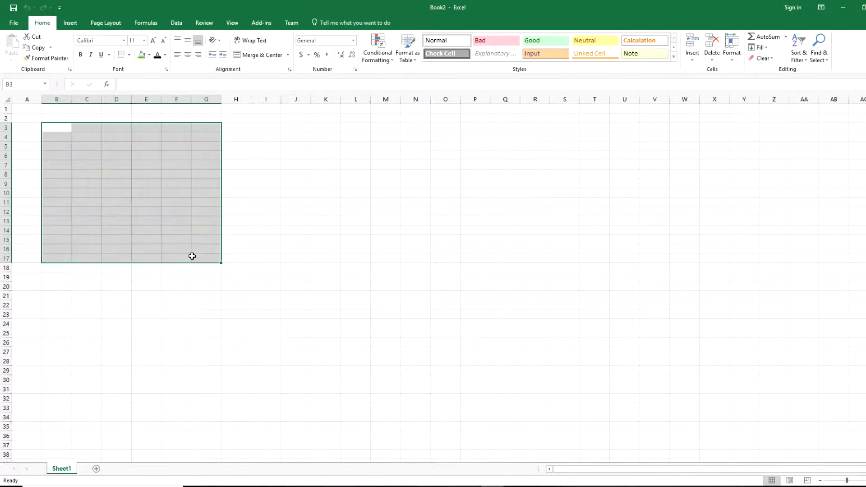
{"action": "left_click", "coordinate": [266, 221]}
{"action": "left_click", "coordinate": [112, 147]}
{"action": "left_click", "coordinate": [53, 125]}
{"action": "left_click", "coordinate": [25, 109]}
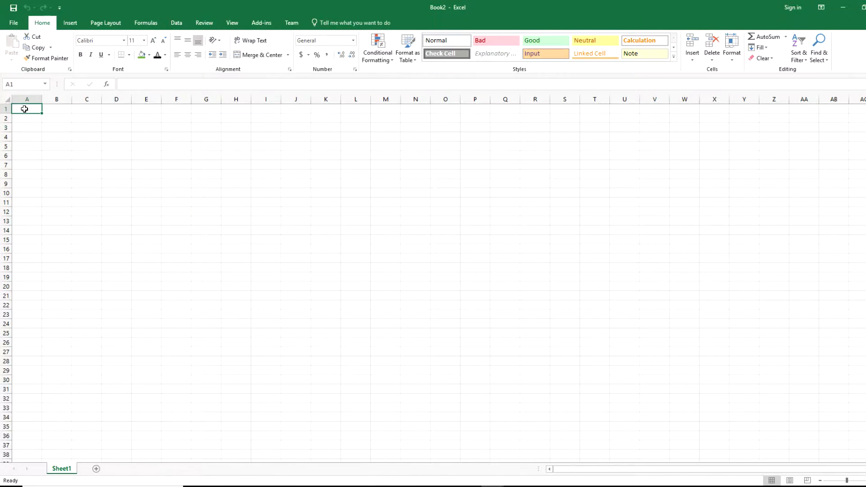
{"action": "left_click", "coordinate": [326, 230]}
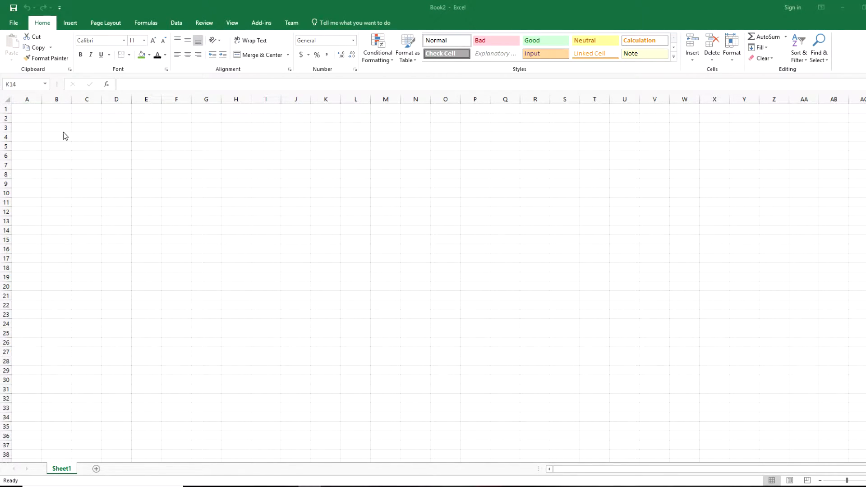
{"action": "left_click", "coordinate": [31, 109]}
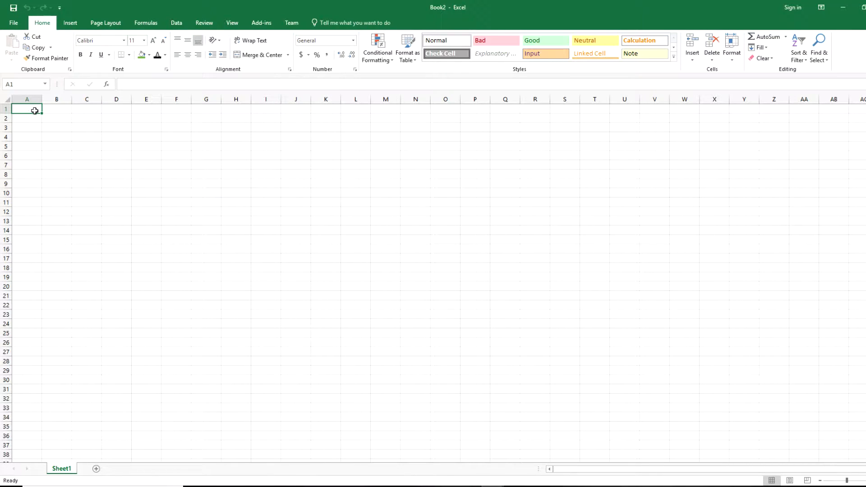
{"action": "left_click_drag", "start_coordinate": [96, 148], "coordinate": [262, 251]}
{"action": "left_click", "coordinate": [305, 208]}
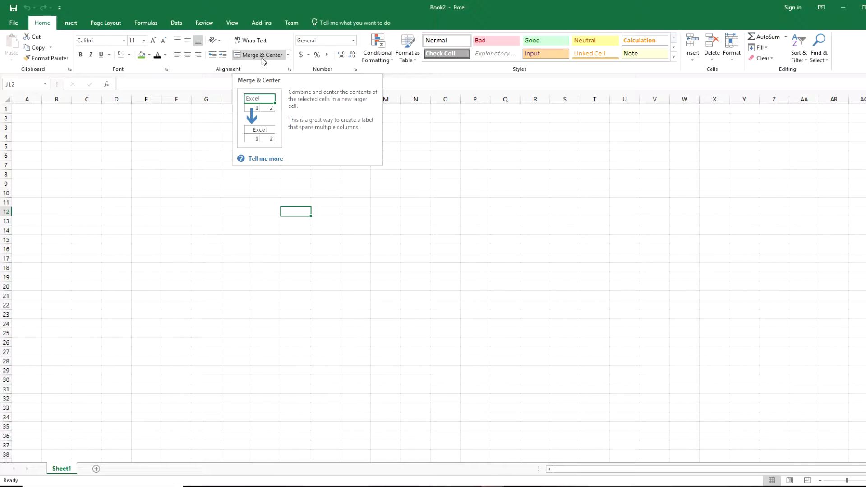
{"action": "left_click", "coordinate": [159, 83]}
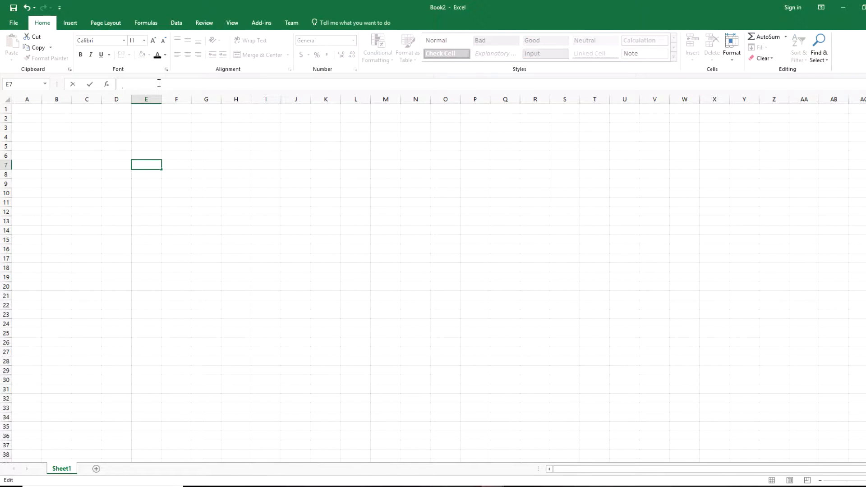
{"action": "type", "text": "=sd"}
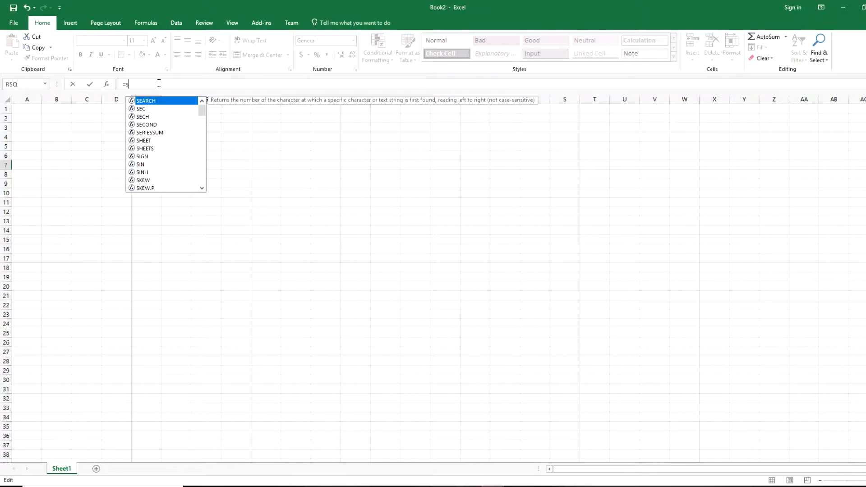
{"action": "key", "text": "BackSpace"}
{"action": "type", "text": "t"}
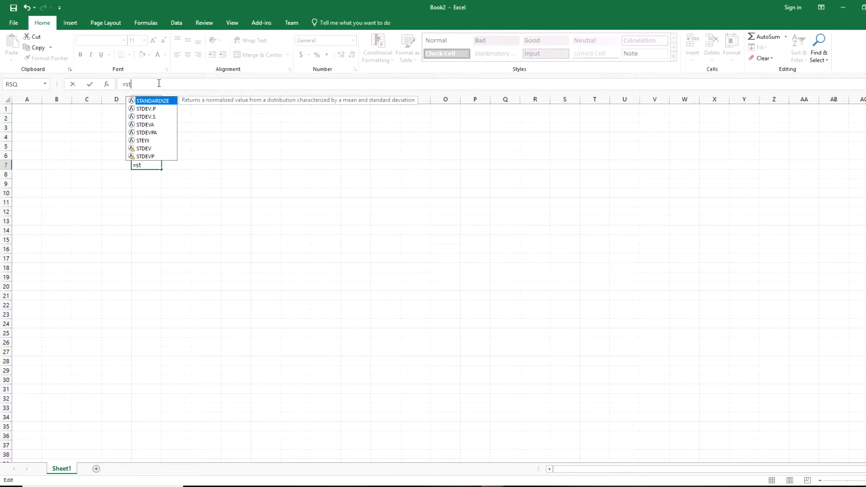
{"action": "left_click", "coordinate": [153, 109]}
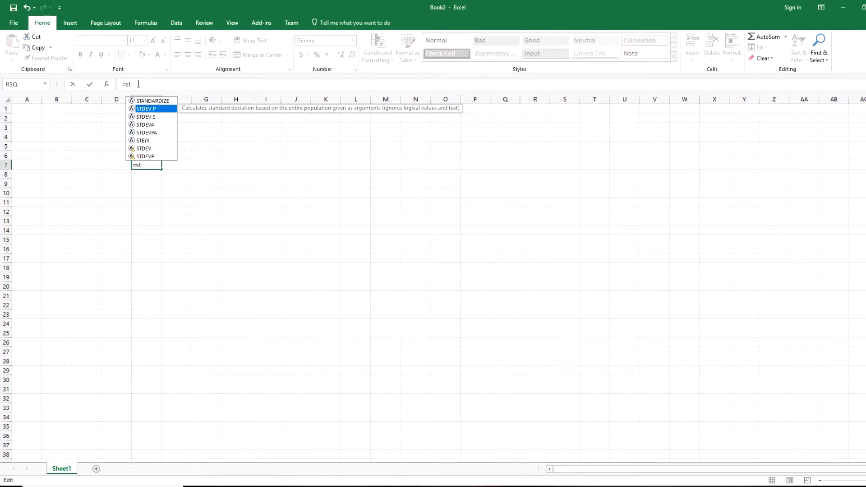
{"action": "key", "text": "Escape"}
{"action": "key", "text": "Escape"}
- Enter the sheet title "Farming Herbsa Spreadsheet" in cell A1
{"action": "left_click", "coordinate": [110, 144]}
{"action": "left_click", "coordinate": [37, 109]}
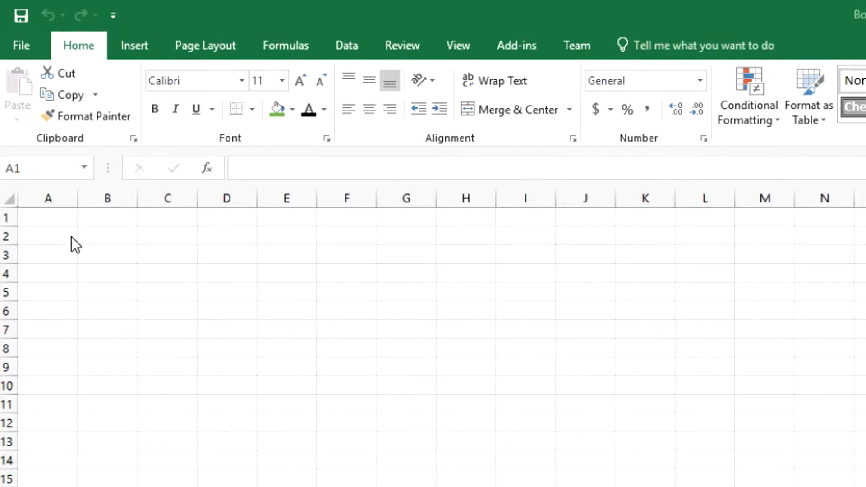
{"action": "left_click", "coordinate": [60, 219]}
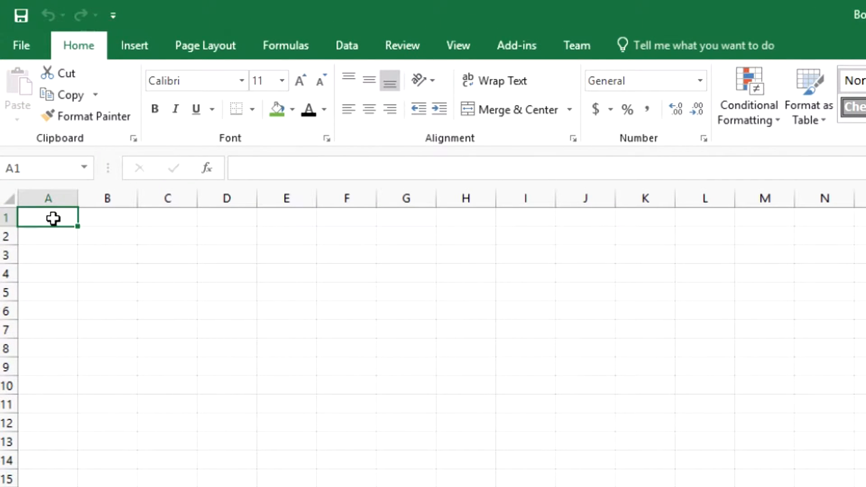
{"action": "type", "text": "Farm"}
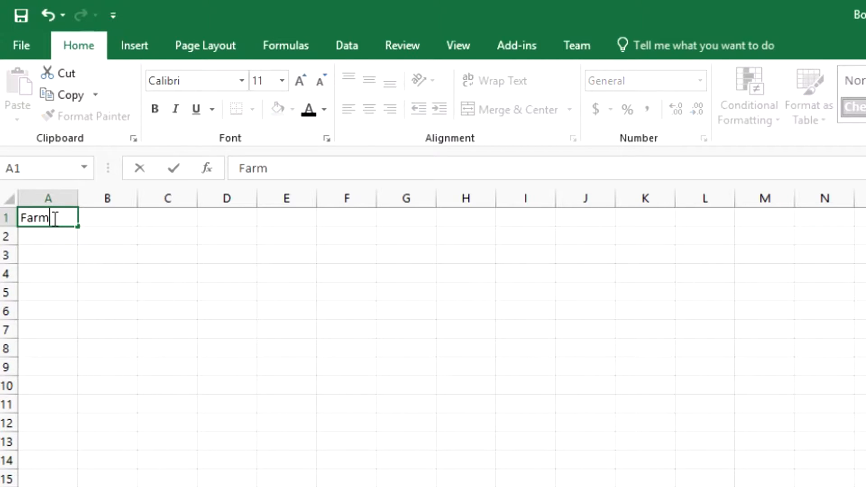
{"action": "type", "text": "ing Herbsa Spreadsheet"}
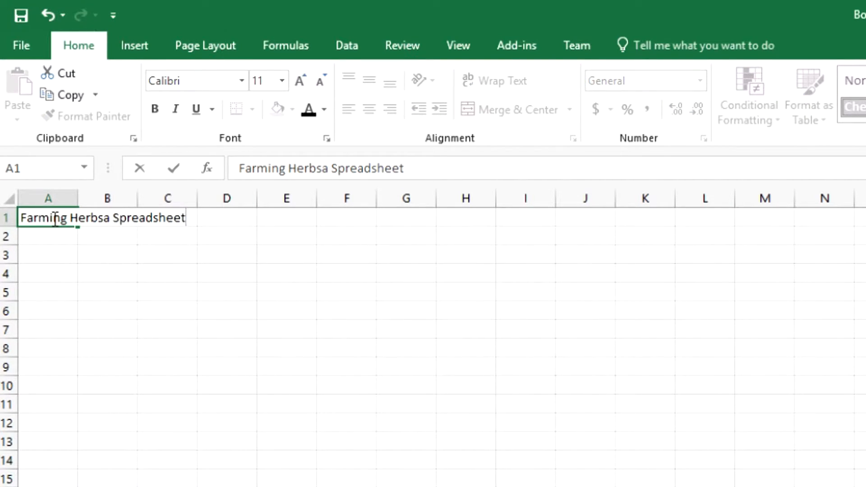
{"action": "key", "text": "Return"}
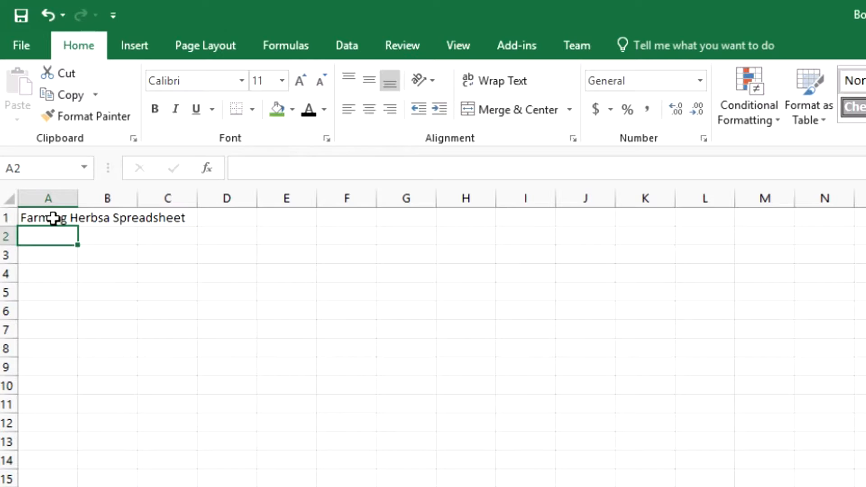
- Make the sheet title in cell A1 bold
{"action": "left_click", "coordinate": [25, 218]}
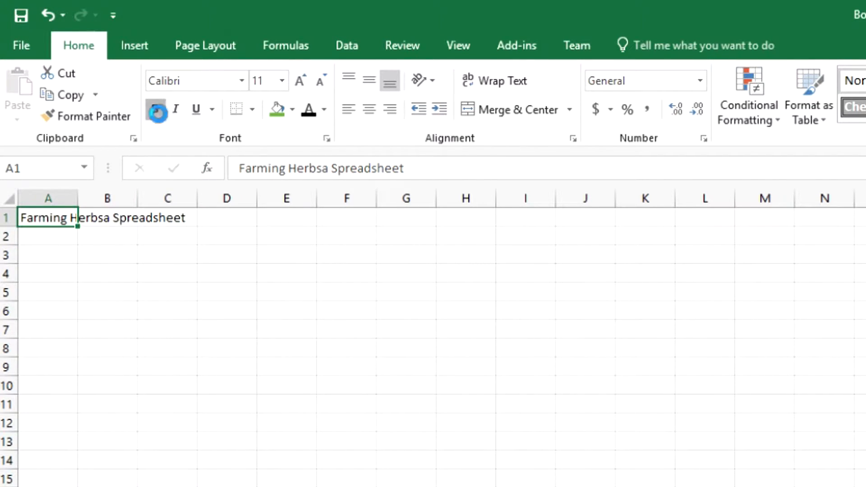
{"action": "left_click", "coordinate": [159, 115]}
{"action": "left_click", "coordinate": [80, 268]}
- Correct the misspelled title in cell A1 to read "Farming Herbs Spreadsheet"
{"action": "left_click", "coordinate": [62, 218]}
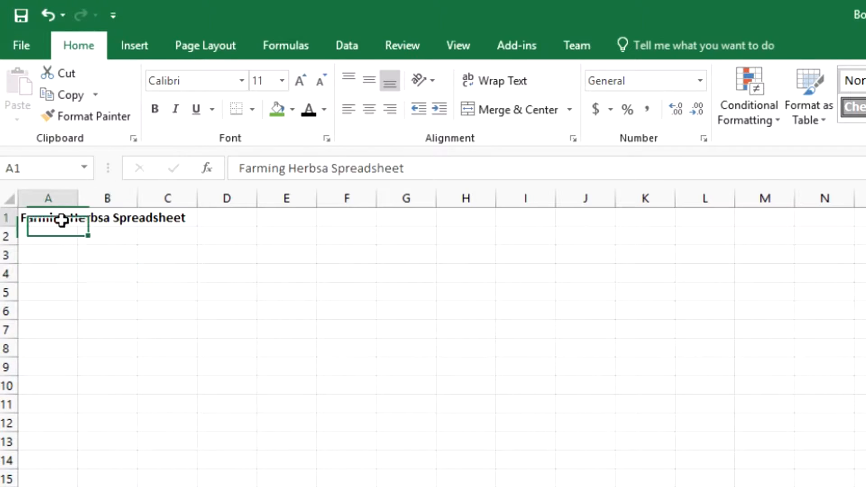
{"action": "left_click", "coordinate": [331, 170]}
{"action": "key", "text": "BackSpace"}
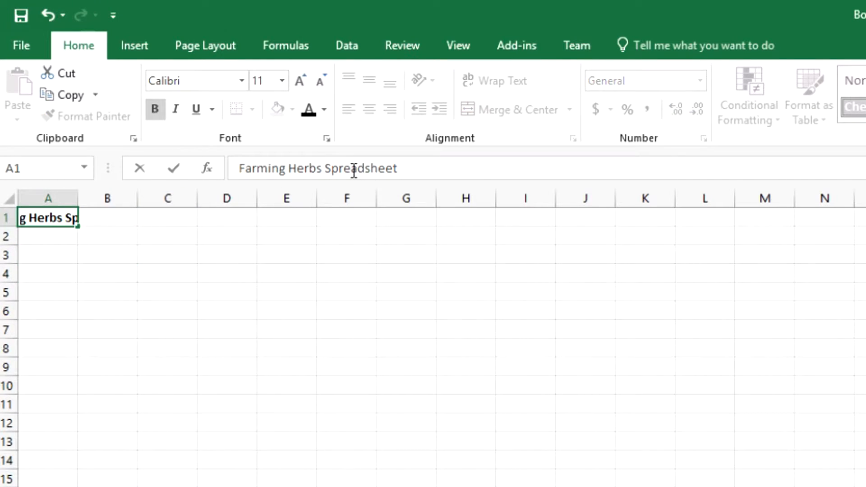
{"action": "key", "text": "Return"}
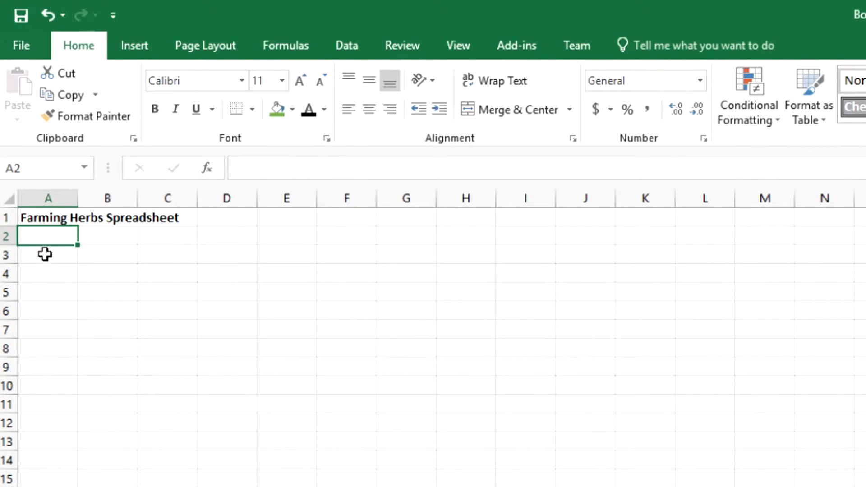
- Merge and center the title across cells A1 to I2
{"action": "left_click", "coordinate": [50, 217]}
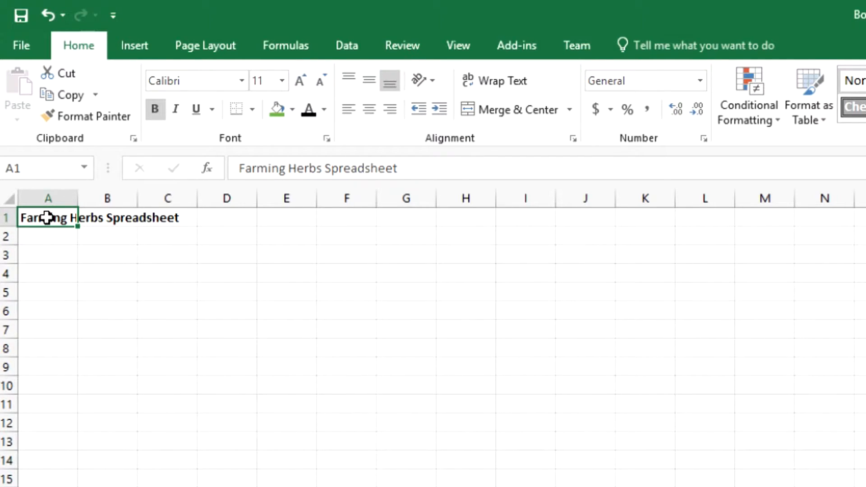
{"action": "mouse_move", "coordinate": [47, 218]}
{"action": "left_mouse_down"}
{"action": "mouse_move", "coordinate": [191, 232]}
{"action": "mouse_move", "coordinate": [520, 239]}
{"action": "left_mouse_up"}
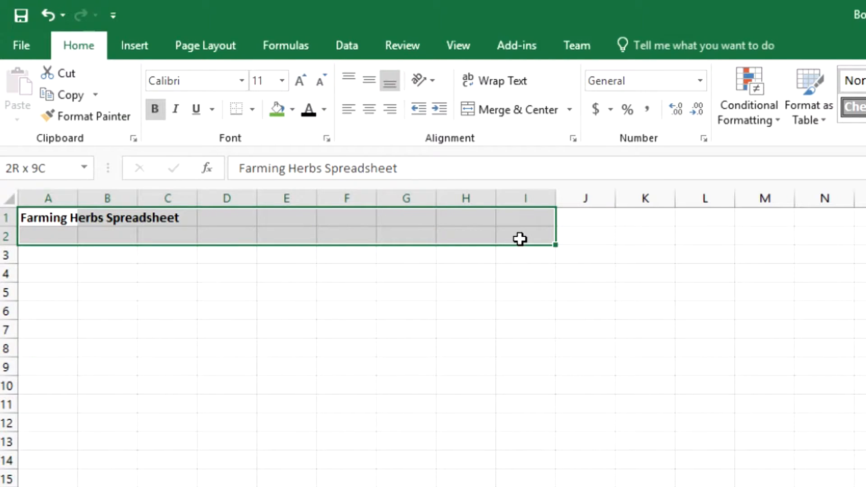
{"action": "left_click_drag", "start_coordinate": [520, 240], "coordinate": [519, 238]}
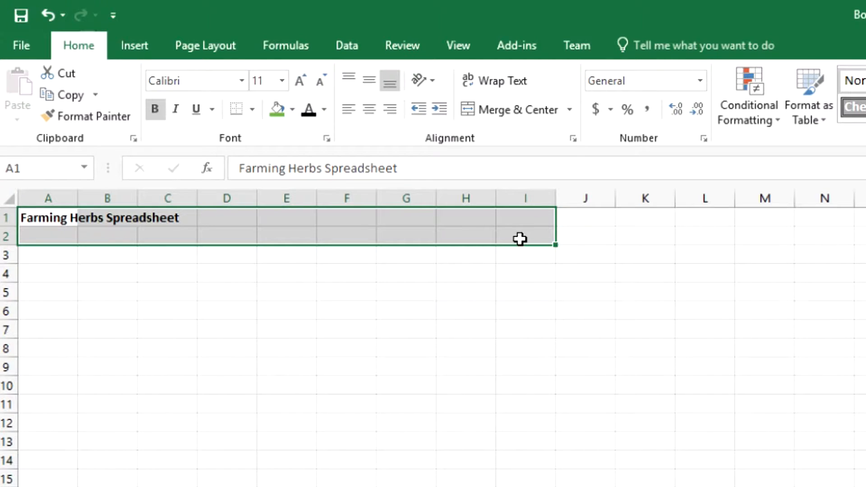
{"action": "left_click", "coordinate": [497, 105]}
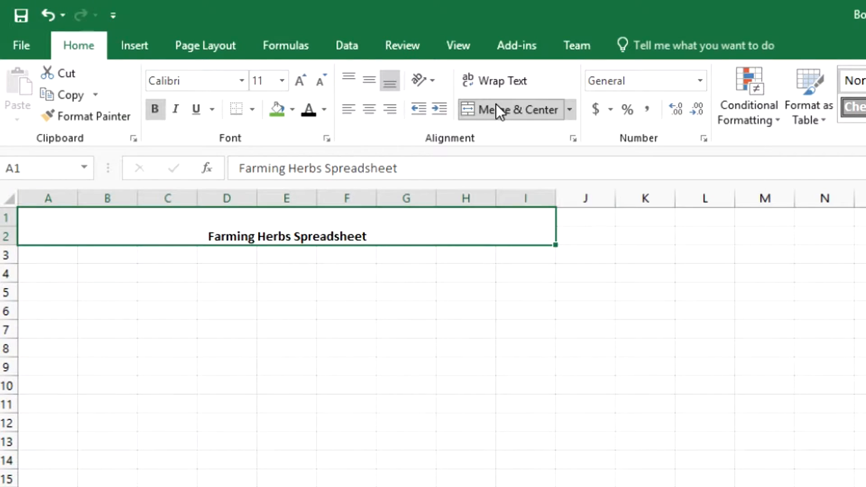
- Set the title's font size to 28 and fill its merged cell with the solid theme green
{"action": "left_click", "coordinate": [284, 80]}
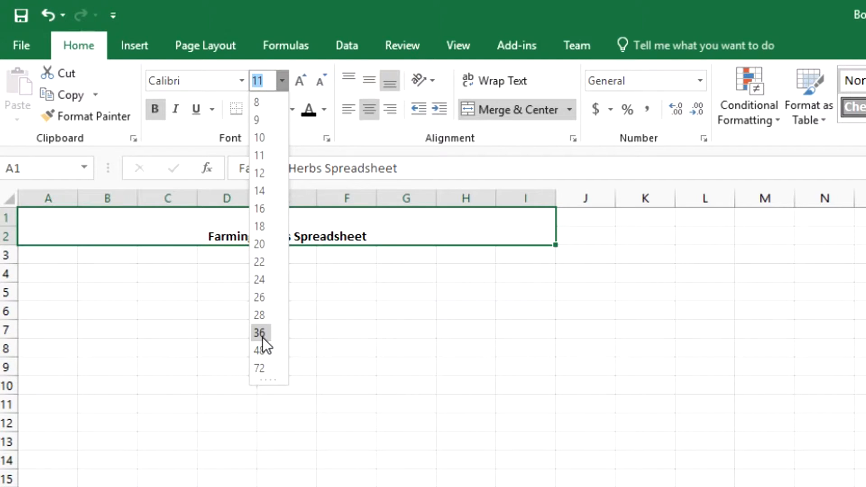
{"action": "left_click", "coordinate": [263, 315]}
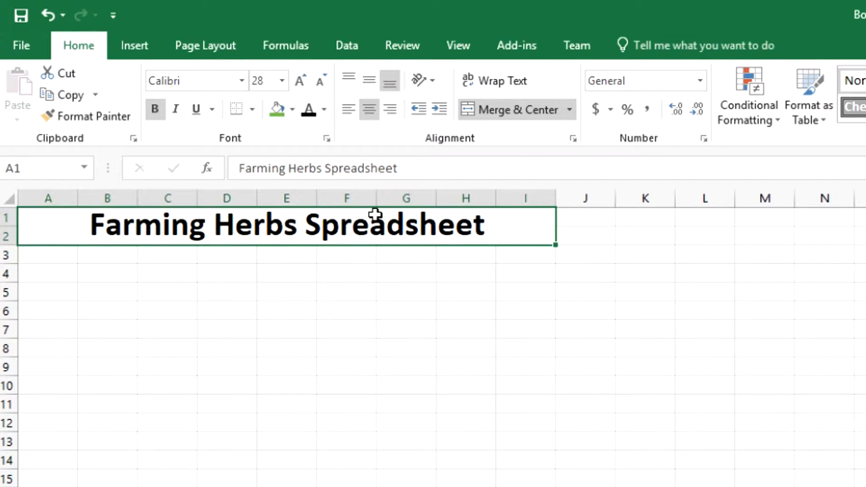
{"action": "left_click", "coordinate": [290, 111]}
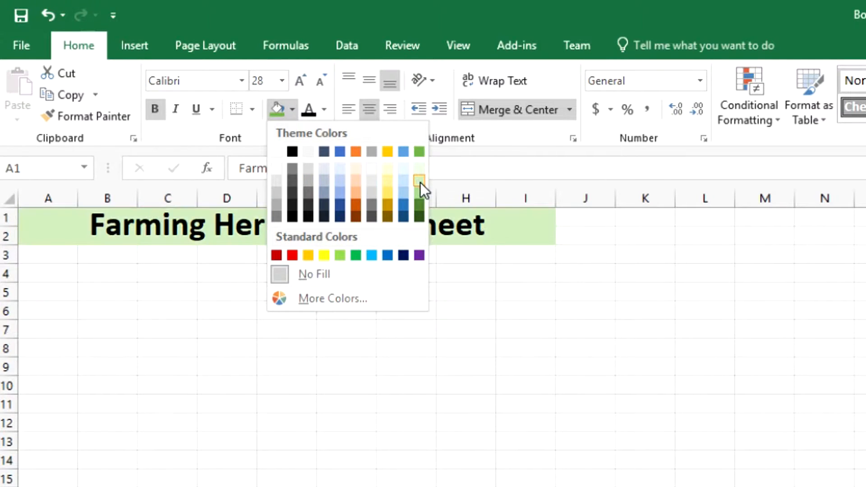
{"action": "left_click", "coordinate": [420, 152]}
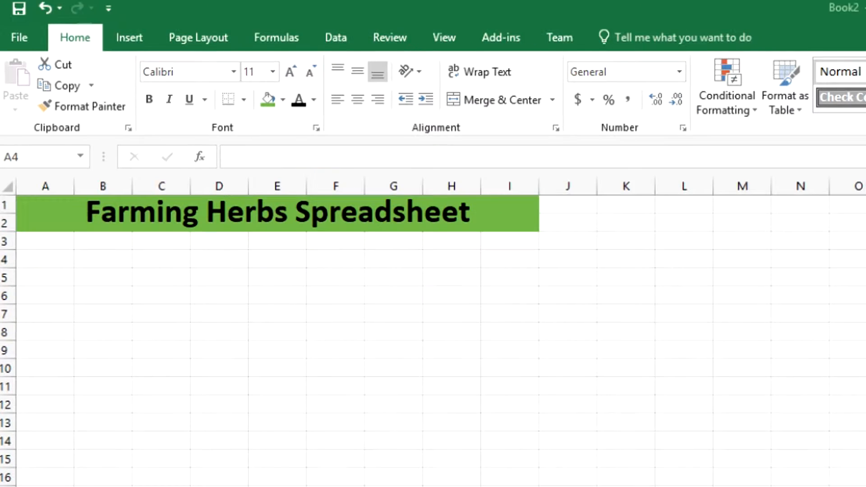
- Enter the column heading "Day Number" in cell A4
{"action": "left_click", "coordinate": [51, 255]}
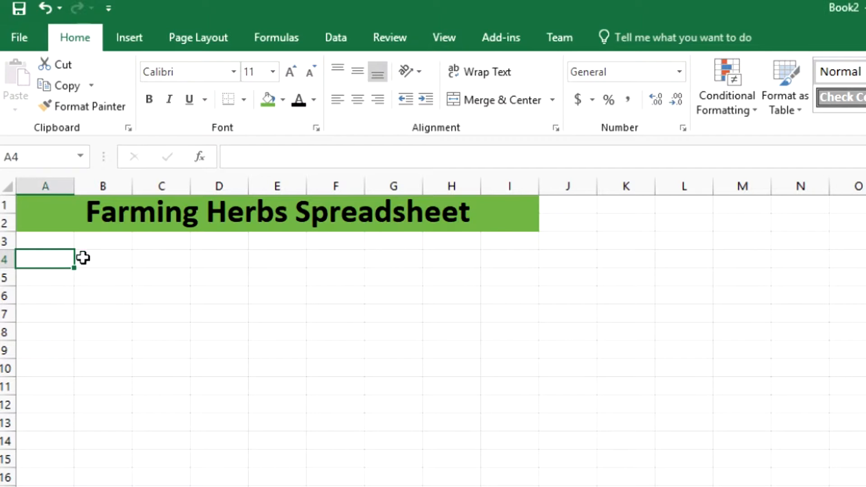
{"action": "left_click", "coordinate": [97, 257]}
{"action": "left_click", "coordinate": [50, 259]}
{"action": "type", "text": "Day N"}
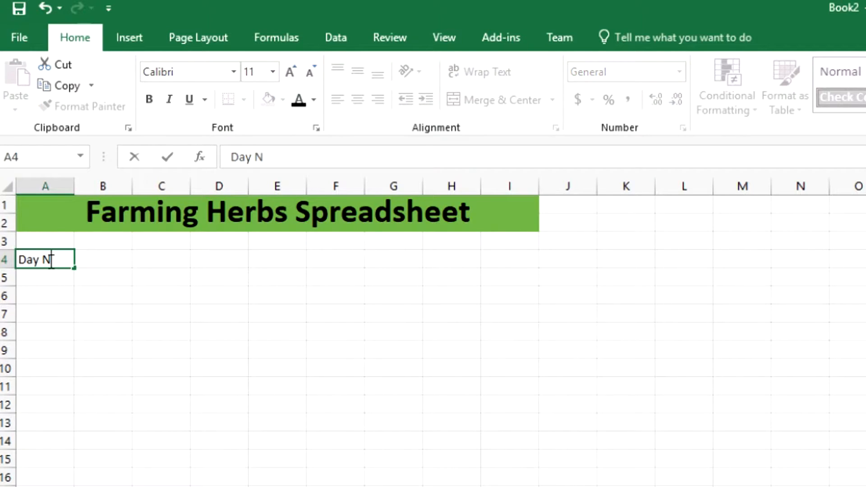
{"action": "type", "text": "umber"}
{"action": "left_click", "coordinate": [56, 282]}
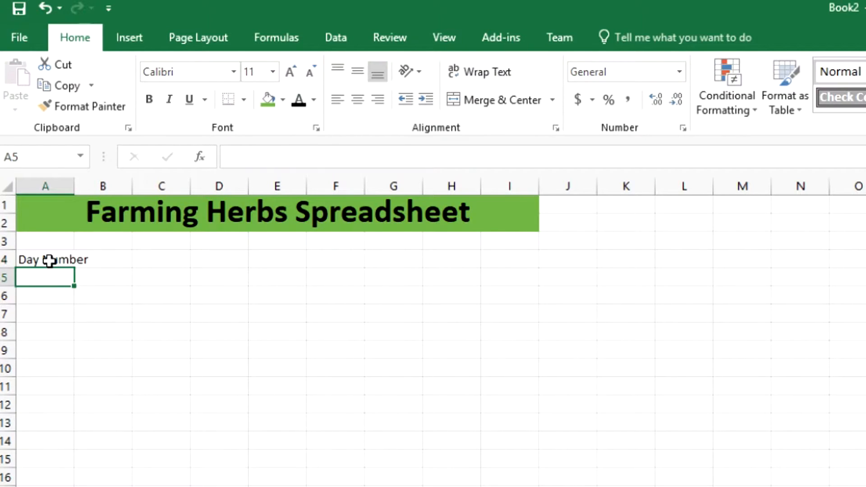
- Auto-fit the width of column A to the "Day Number" heading
{"action": "left_click", "coordinate": [112, 257]}
{"action": "left_click", "coordinate": [66, 255]}
{"action": "key", "text": "Right"}
{"action": "left_click", "coordinate": [53, 260]}
{"action": "key", "text": "Right"}
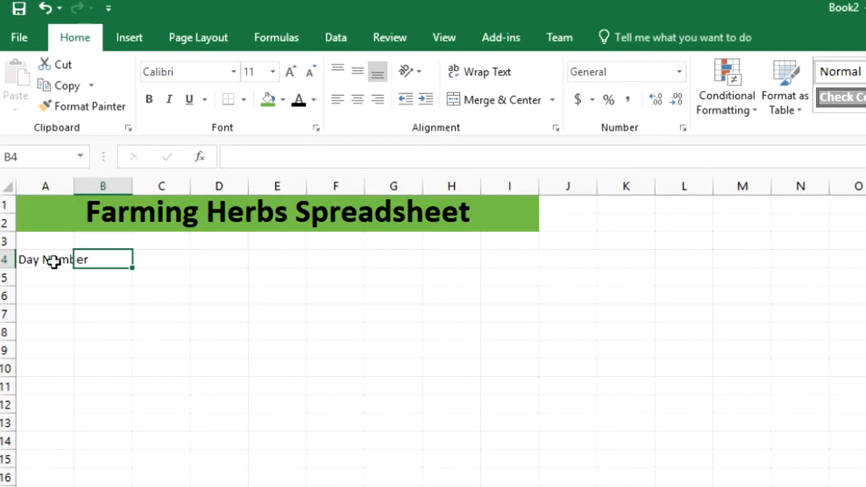
{"action": "left_click", "coordinate": [59, 262]}
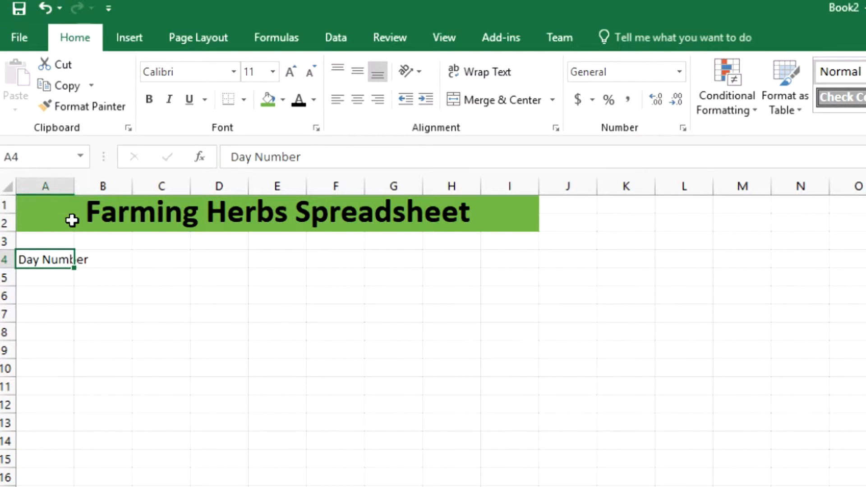
{"action": "double_click", "coordinate": [75, 186]}
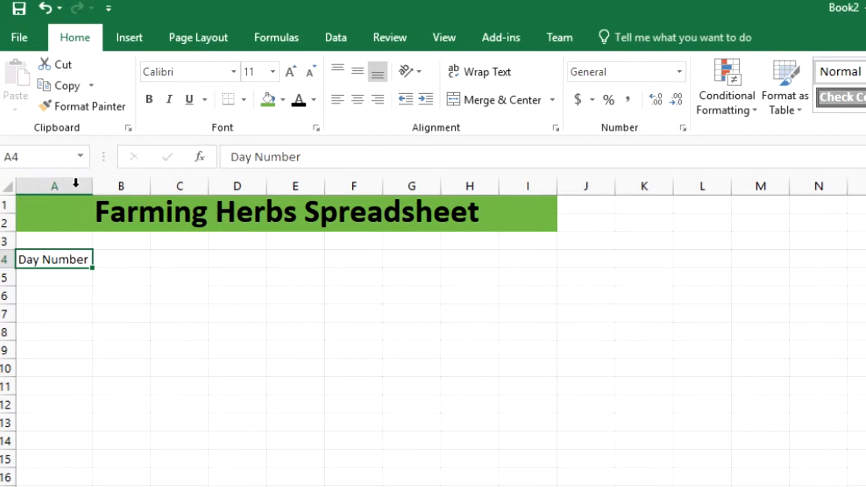
- Enter the heading "Herbs Collected" in cell B4 and auto-fit column B to it
{"action": "left_click", "coordinate": [119, 267]}
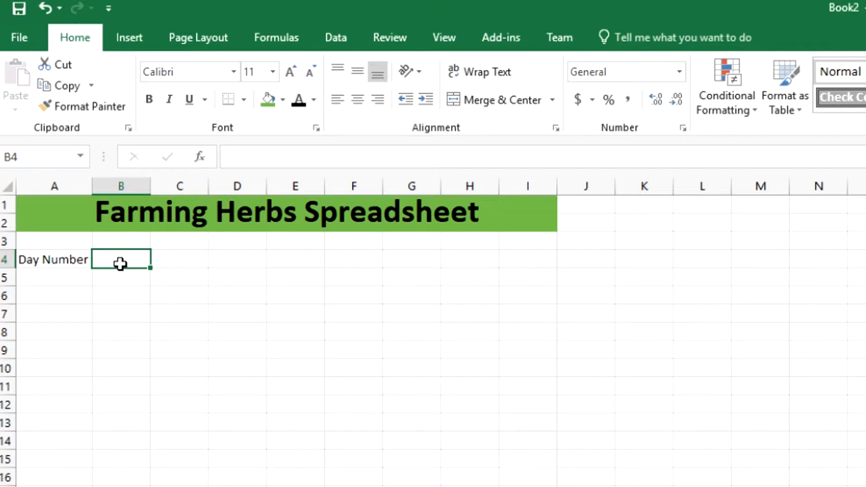
{"action": "type", "text": "Herbs Collected"}
{"action": "key", "text": "Return"}
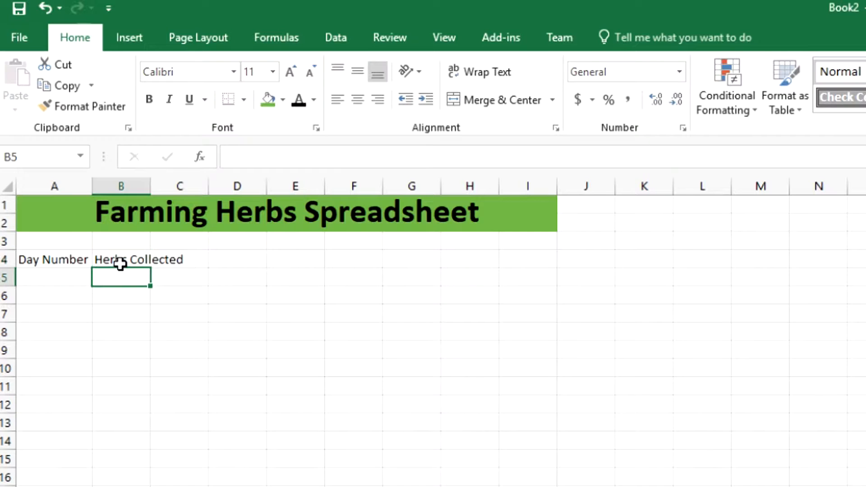
{"action": "double_click", "coordinate": [154, 186]}
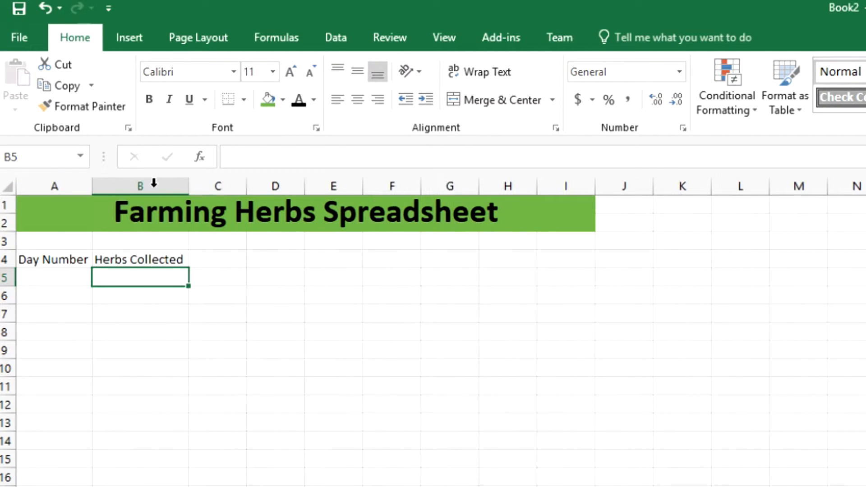
- Enter the heading "Dead Patches" in cell C4 and auto-fit column C to it
{"action": "left_click", "coordinate": [216, 267]}
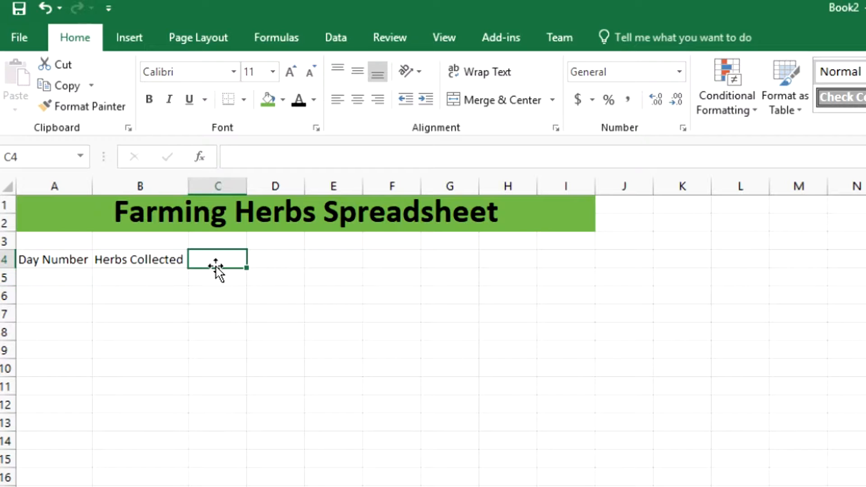
{"action": "left_click", "coordinate": [287, 156]}
{"action": "type", "text": "D"}
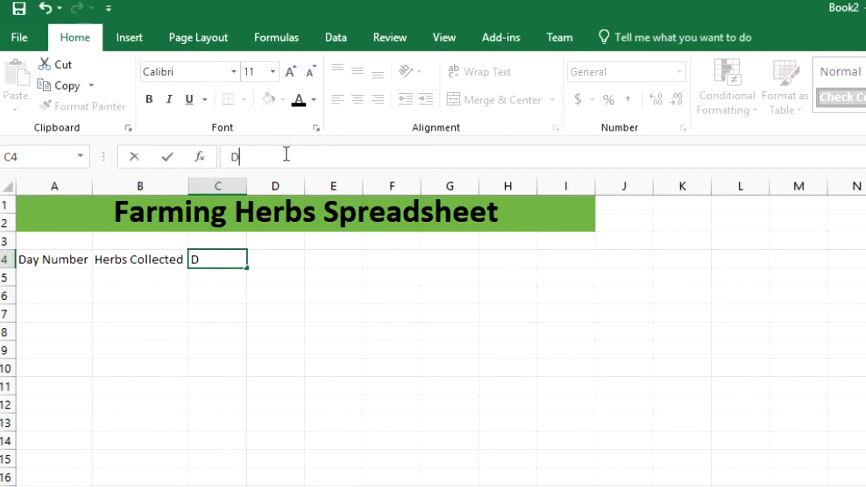
{"action": "type", "text": "ead Patches"}
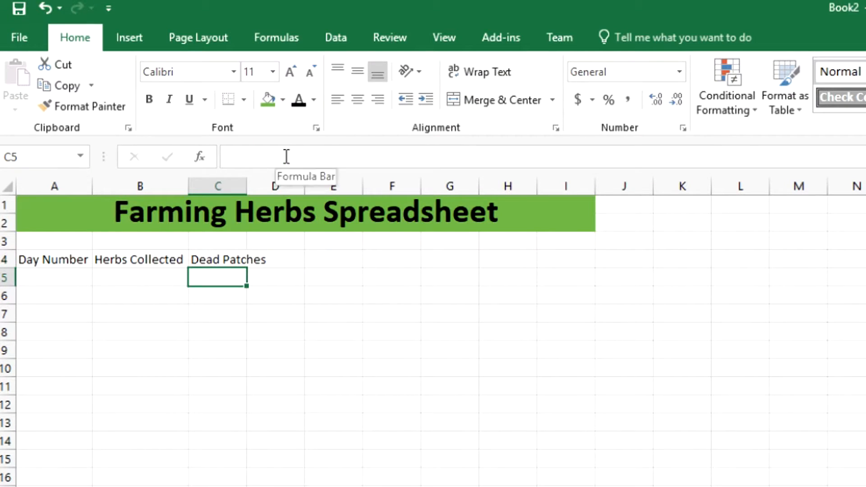
{"action": "double_click", "coordinate": [245, 186]}
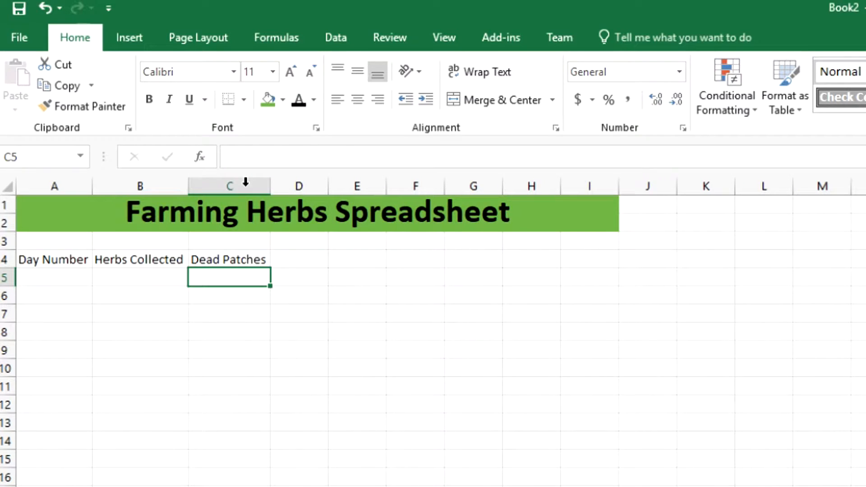
- Enter the heading "Runs Per Day" in cell D4 and auto-fit column D to it
{"action": "left_click", "coordinate": [287, 262]}
{"action": "left_click", "coordinate": [293, 158]}
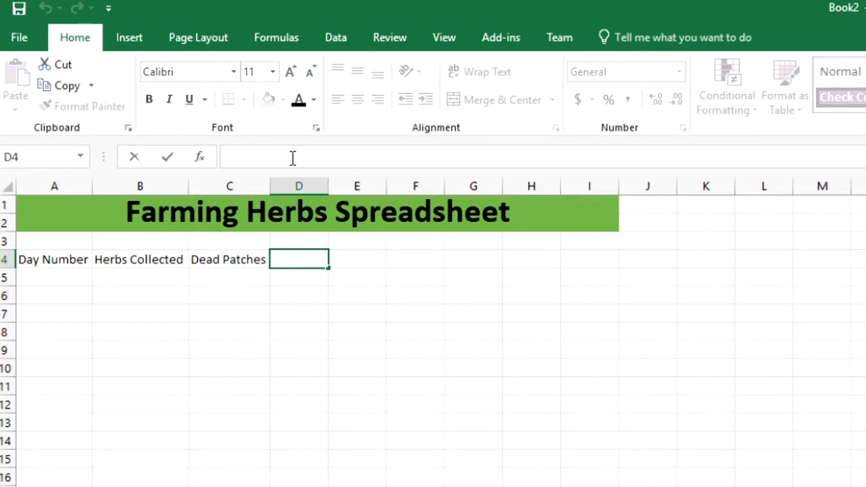
{"action": "type", "text": "Runs Per"}
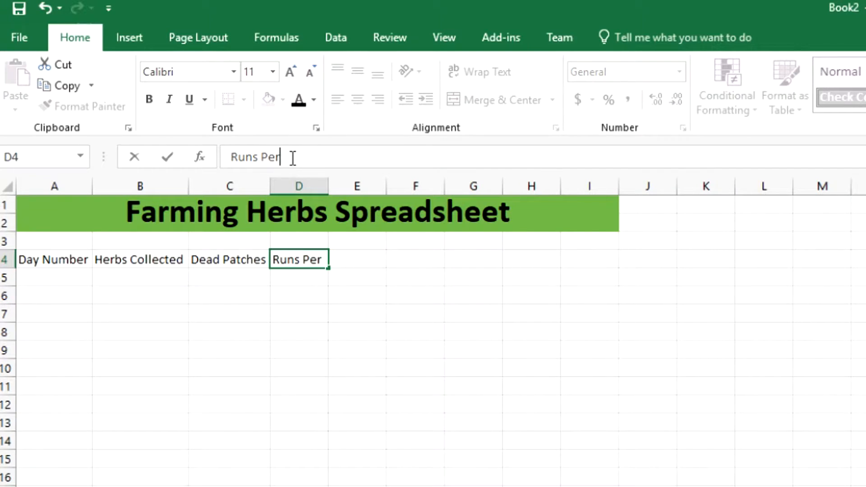
{"action": "type", "text": " Day"}
{"action": "key", "text": "Return"}
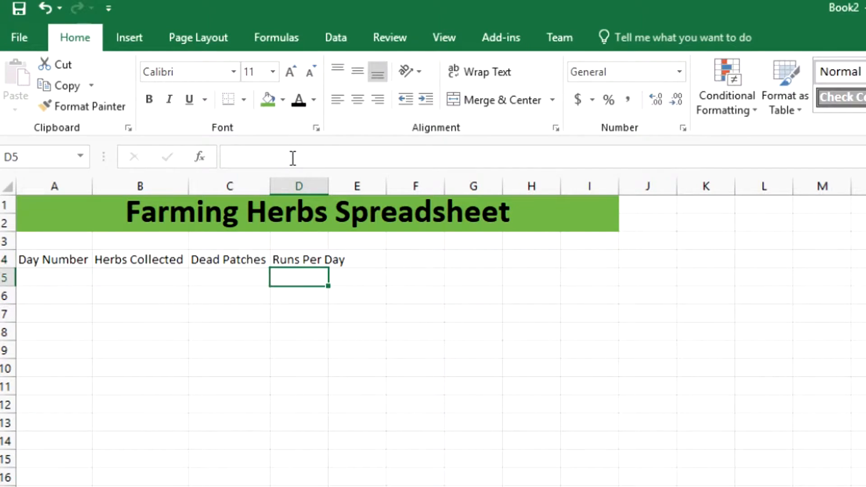
{"action": "double_click", "coordinate": [329, 186]}
- Make the column headings in cells A4 to D4 bold and center them horizontally
{"action": "left_click", "coordinate": [142, 274]}
{"action": "left_click", "coordinate": [61, 258]}
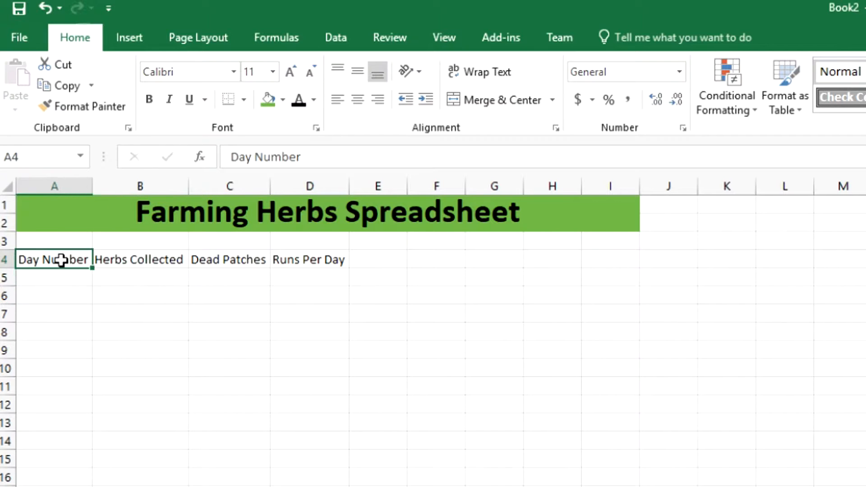
{"action": "left_click_drag", "start_coordinate": [53, 260], "coordinate": [286, 257]}
{"action": "left_click", "coordinate": [153, 98]}
{"action": "left_click_drag", "start_coordinate": [45, 260], "coordinate": [271, 260]}
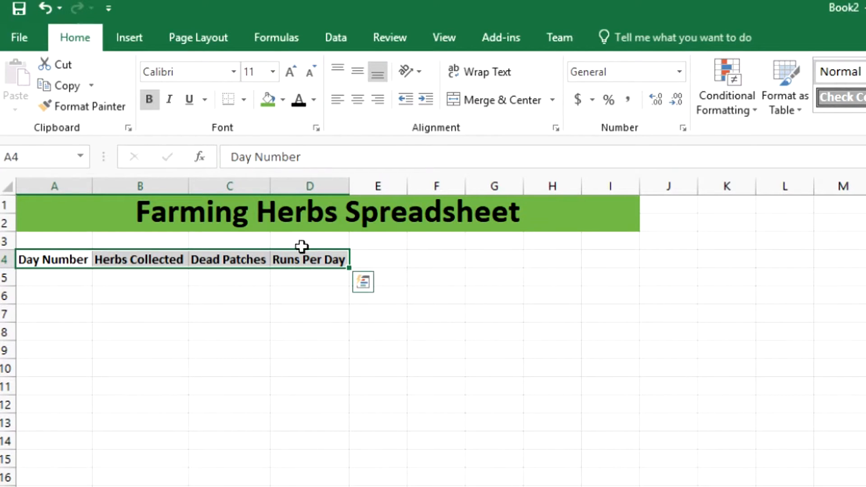
{"action": "left_click", "coordinate": [357, 96]}
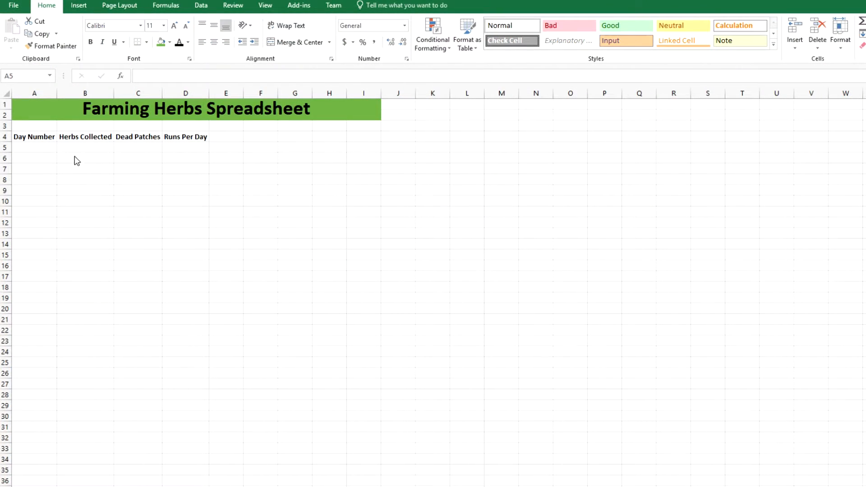
- Enter the first two day numbers, 1 in cell A5 and 2 in cell A6
{"action": "left_click", "coordinate": [41, 149]}
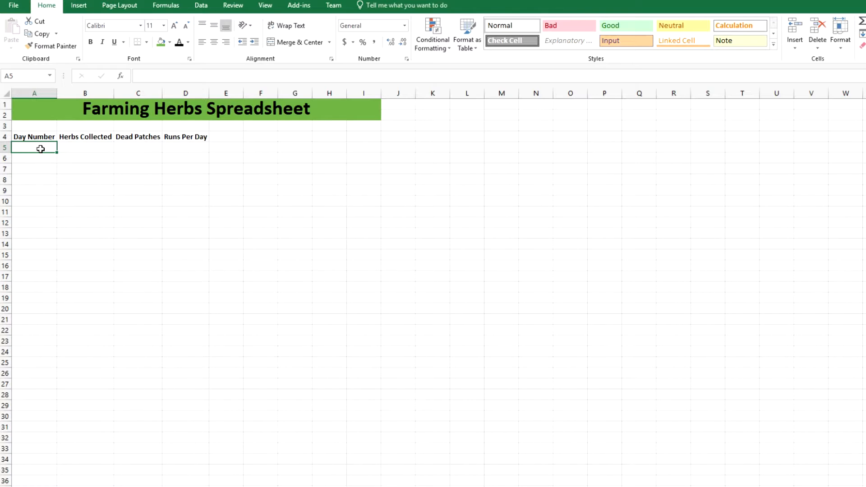
{"action": "type", "text": "1"}
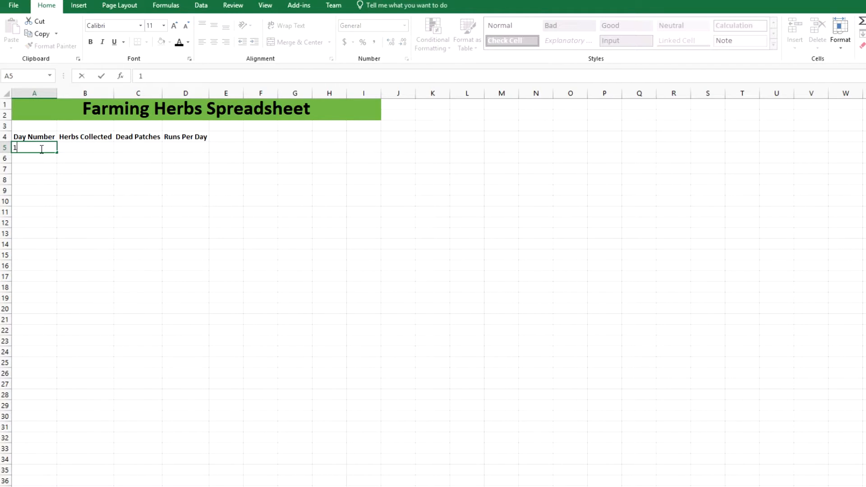
{"action": "key", "text": "Return"}
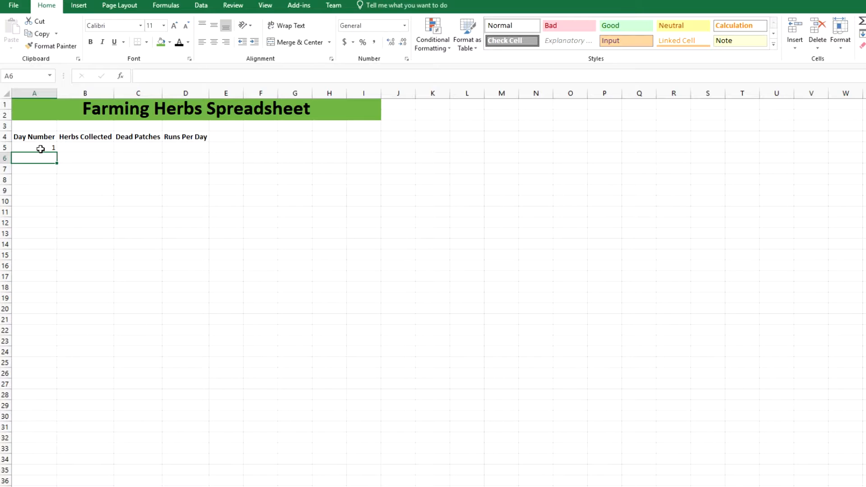
{"action": "type", "text": "2"}
{"action": "key", "text": "Return"}
- Extend the day number series from cells A5 and A6 down to 30 in cell A34
{"action": "left_click", "coordinate": [41, 149]}
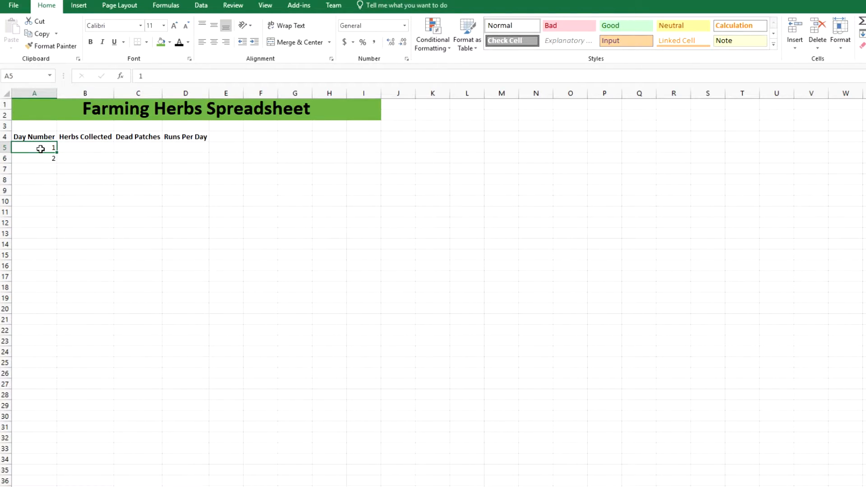
{"action": "left_click_drag", "start_coordinate": [41, 149], "coordinate": [42, 163]}
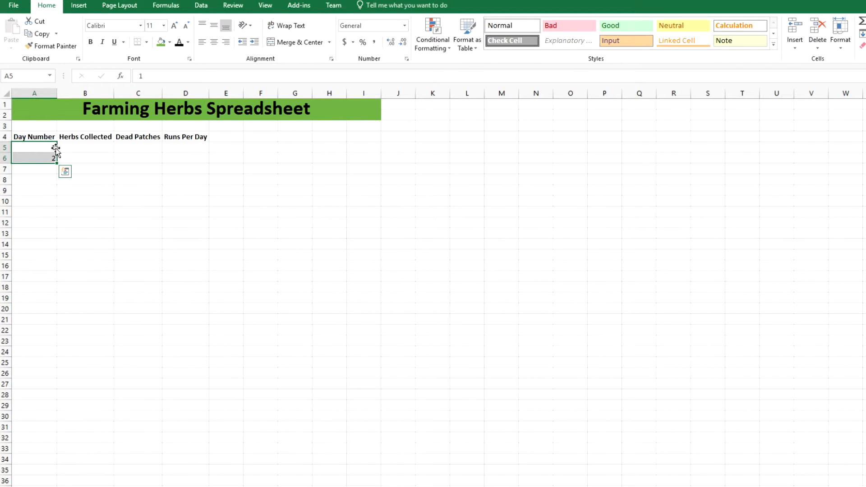
{"action": "left_click", "coordinate": [36, 158]}
{"action": "left_click_drag", "start_coordinate": [36, 150], "coordinate": [36, 158]}
{"action": "left_click_drag", "start_coordinate": [56, 163], "coordinate": [52, 464]}
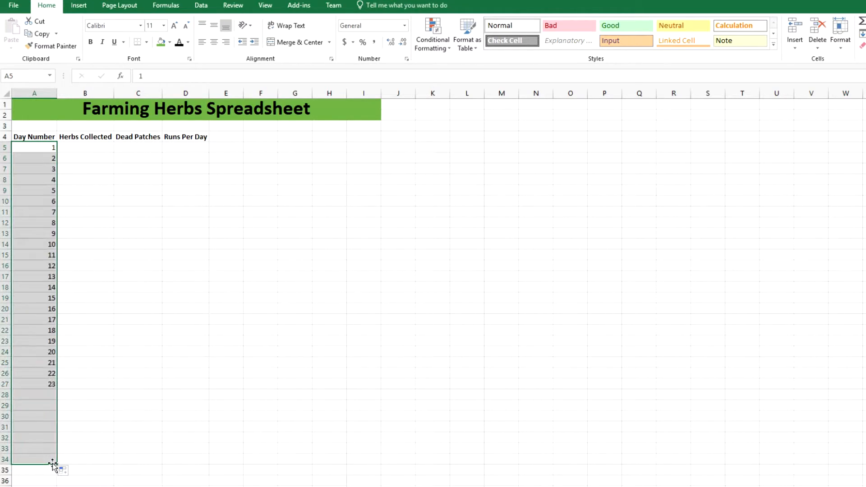
{"action": "left_click", "coordinate": [93, 282]}
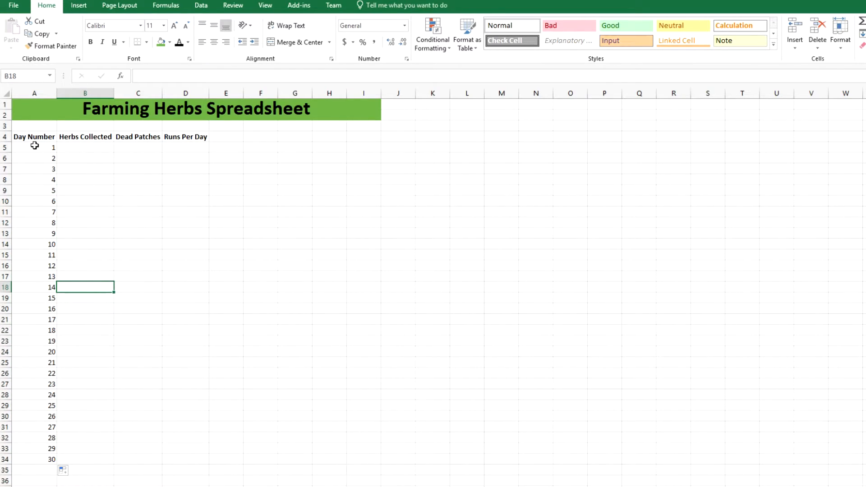
- Center the day numbers in cells A5 to A34 horizontally
{"action": "left_click_drag", "start_coordinate": [35, 145], "coordinate": [33, 455]}
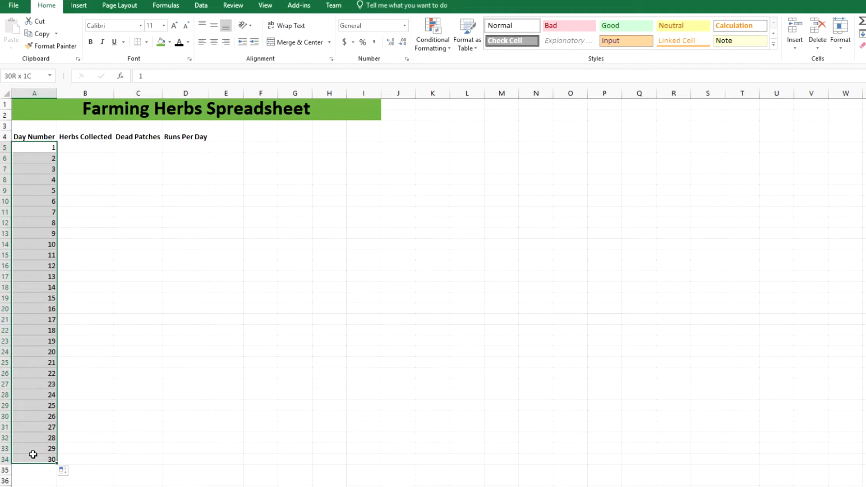
{"action": "left_click", "coordinate": [215, 45]}
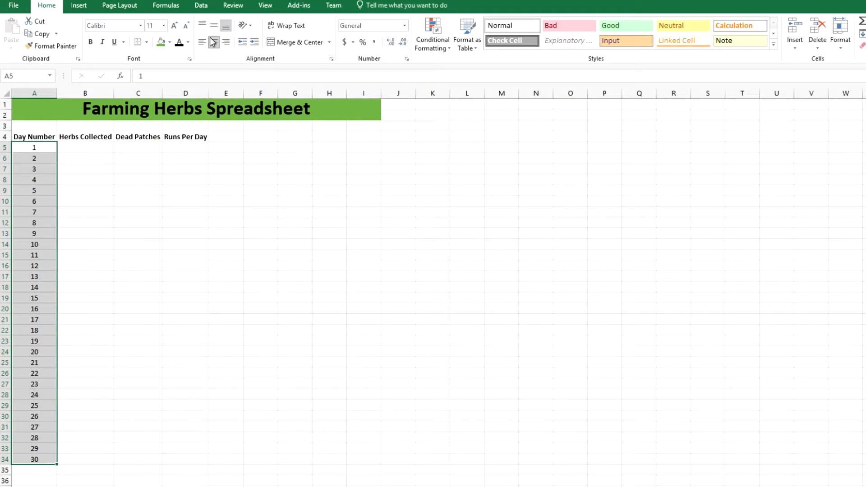
{"action": "left_click", "coordinate": [103, 200]}
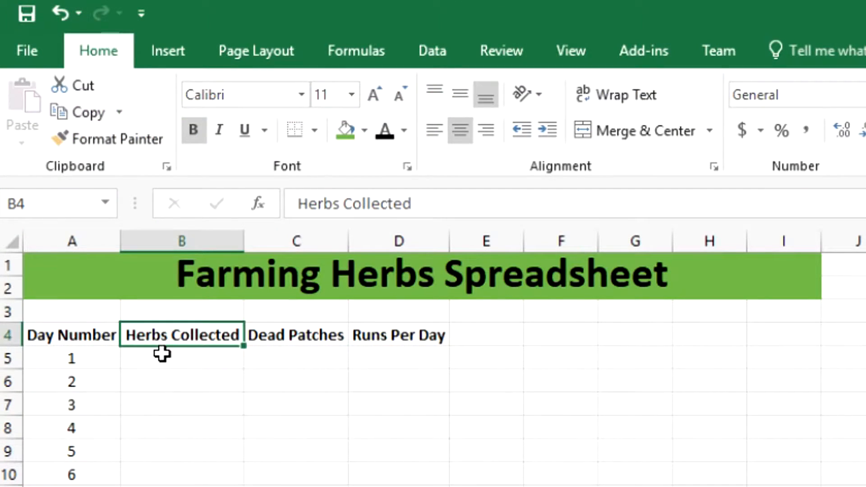
{"action": "left_click", "coordinate": [162, 352]}
{"action": "left_click", "coordinate": [173, 333]}
{"action": "left_click_drag", "start_coordinate": [172, 334], "coordinate": [399, 486]}
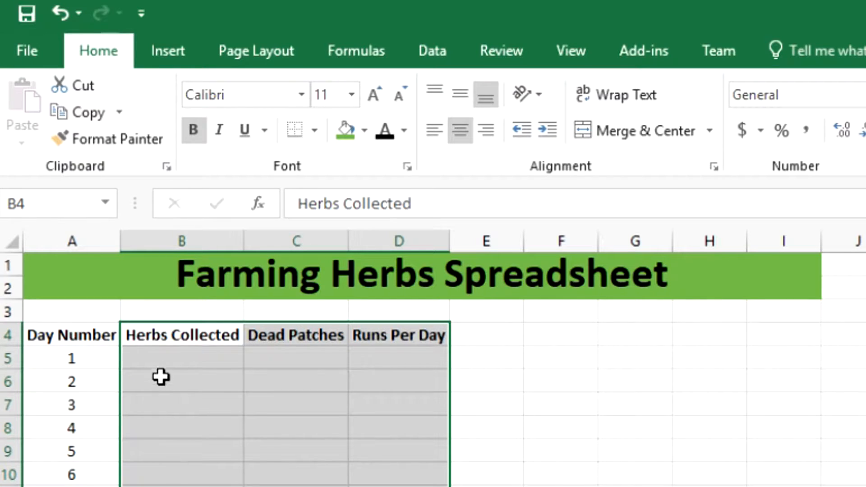
{"action": "left_click", "coordinate": [202, 406]}
{"action": "left_click", "coordinate": [193, 358]}
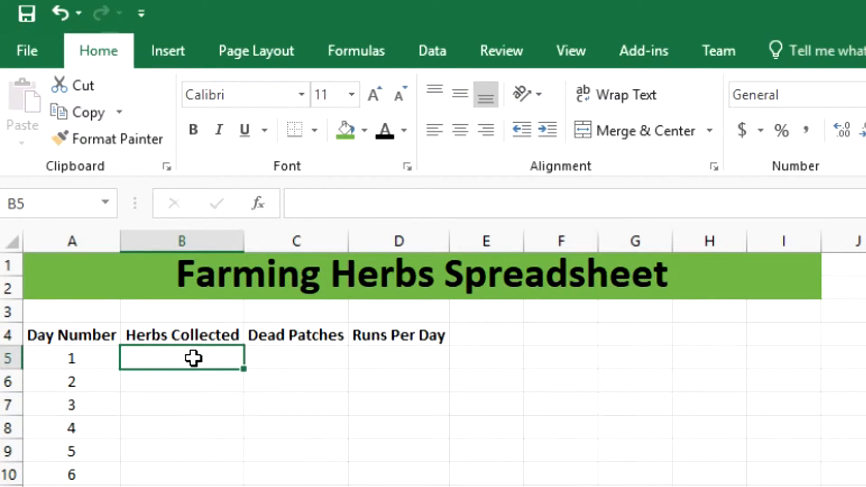
- Enter the sample values =123 in cell B5, =321 in cell C5 and =231 in cell D5
{"action": "left_click", "coordinate": [303, 204]}
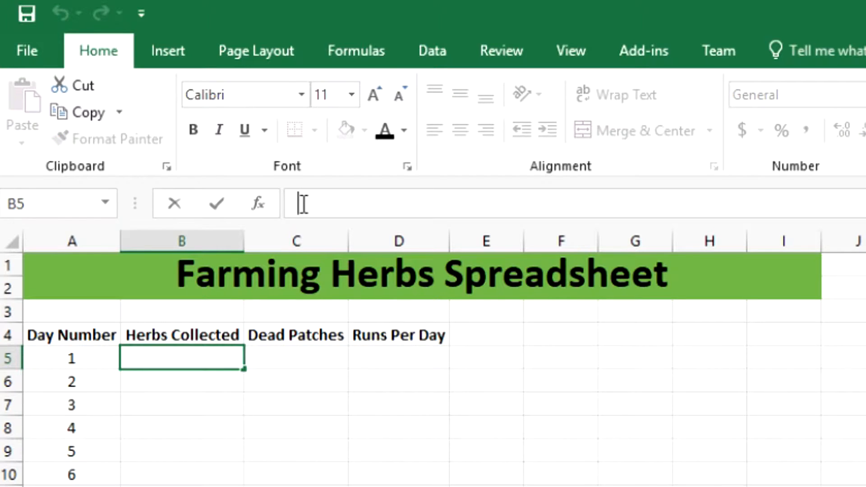
{"action": "type", "text": "=123"}
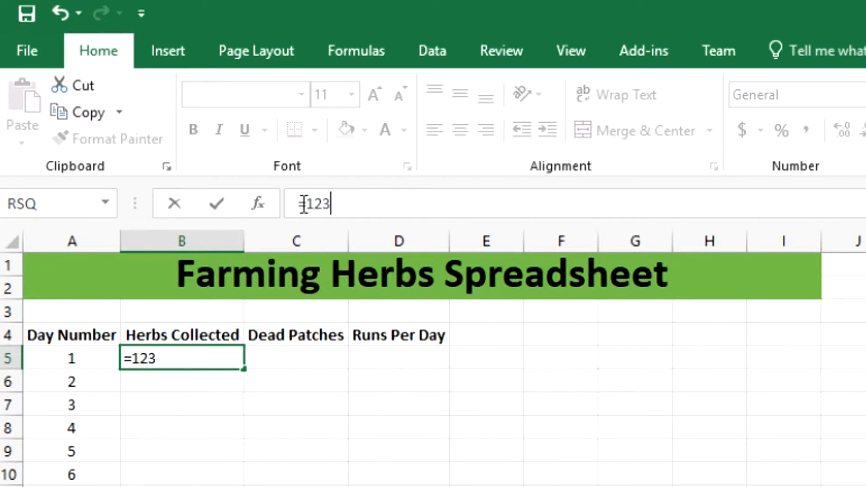
{"action": "key", "text": "Return"}
{"action": "left_click", "coordinate": [307, 358]}
{"action": "left_click", "coordinate": [354, 205]}
{"action": "type", "text": "="}
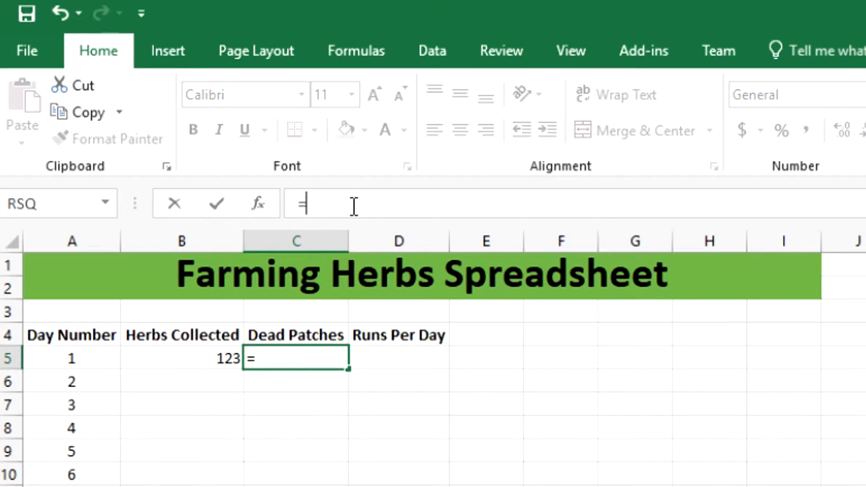
{"action": "type", "text": "321"}
{"action": "key", "text": "Return"}
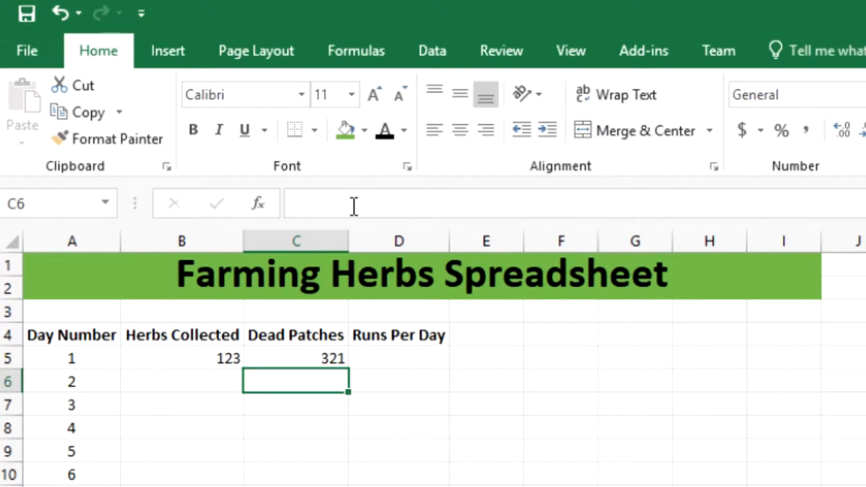
{"action": "left_click", "coordinate": [419, 358]}
{"action": "left_click", "coordinate": [352, 204]}
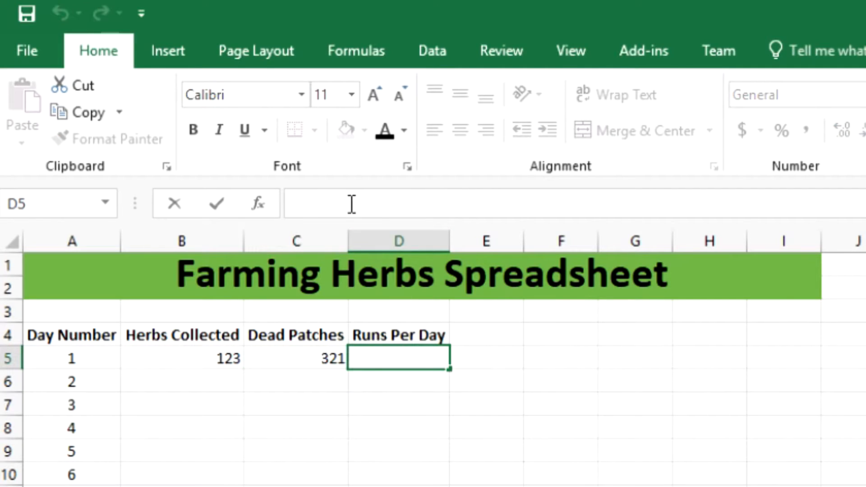
{"action": "type", "text": "=231"}
{"action": "key", "text": "Return"}
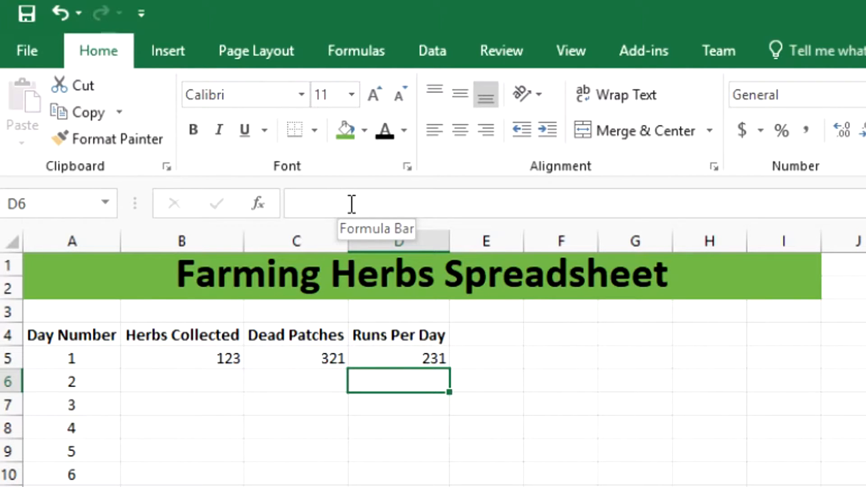
- Enter the sample value =123 for days 2 and 3 in cells B6 and B7
{"action": "left_click", "coordinate": [233, 386]}
{"action": "left_click", "coordinate": [339, 195]}
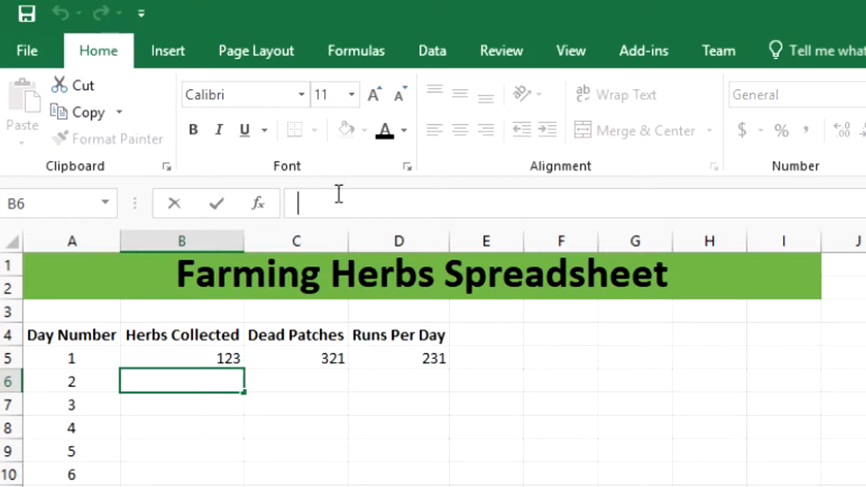
{"action": "type", "text": "=123"}
{"action": "key", "text": "Return"}
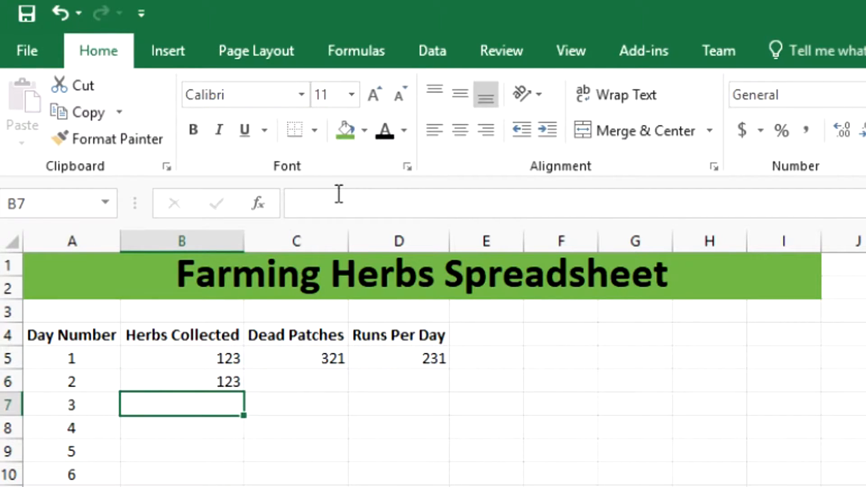
{"action": "left_click", "coordinate": [338, 195]}
{"action": "type", "text": "=123"}
{"action": "key", "text": "Return"}
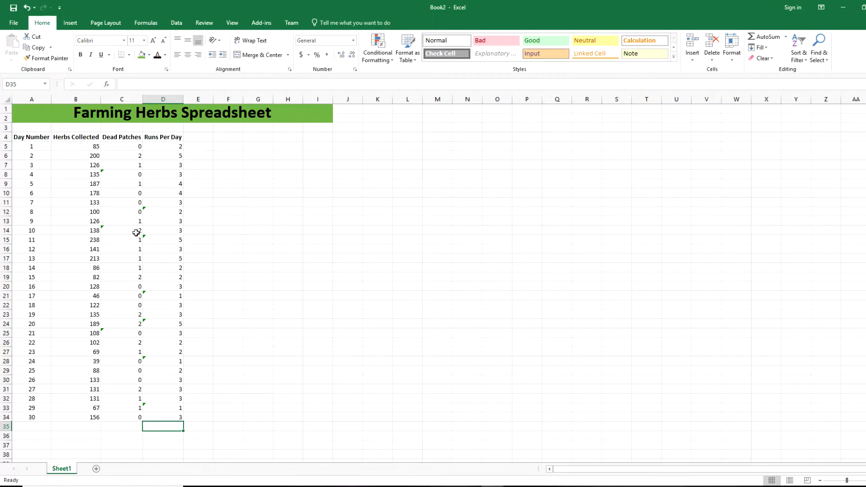
- Center the herbs collected, dead patches and runs per day values in cells B5 to D34 horizontally
{"action": "left_click", "coordinate": [145, 213]}
{"action": "left_click", "coordinate": [84, 147]}
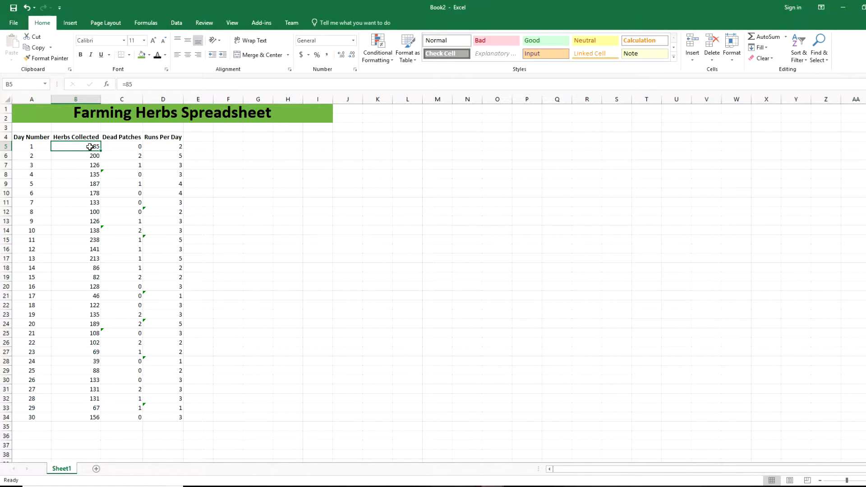
{"action": "left_click_drag", "start_coordinate": [88, 147], "coordinate": [155, 415]}
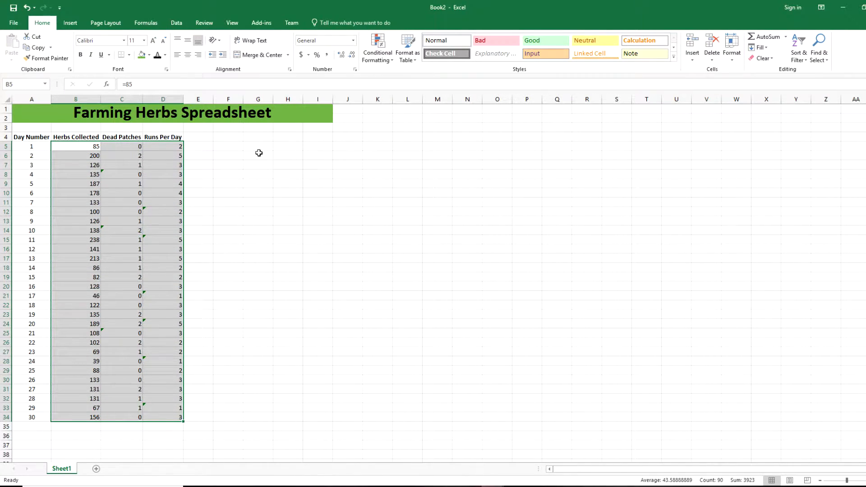
{"action": "left_click", "coordinate": [188, 55]}
{"action": "left_click", "coordinate": [165, 182]}
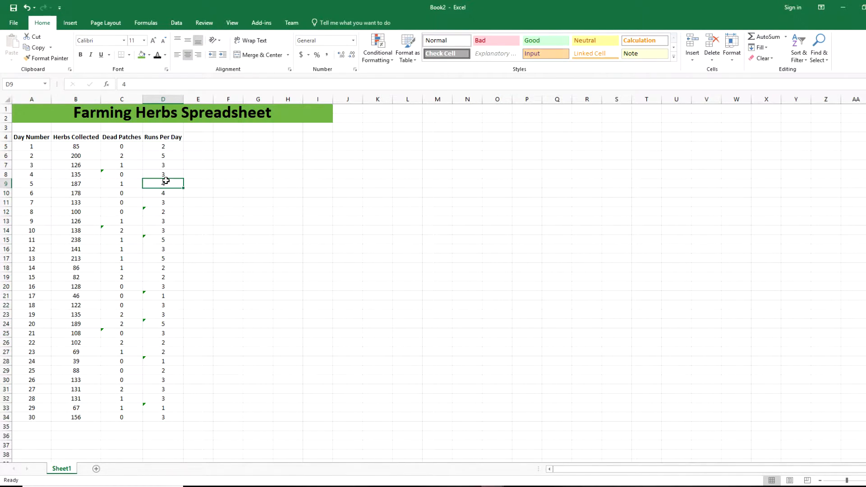
- Enter the heading Revenue in cell E4
{"action": "left_click", "coordinate": [201, 165]}
{"action": "left_click", "coordinate": [93, 153]}
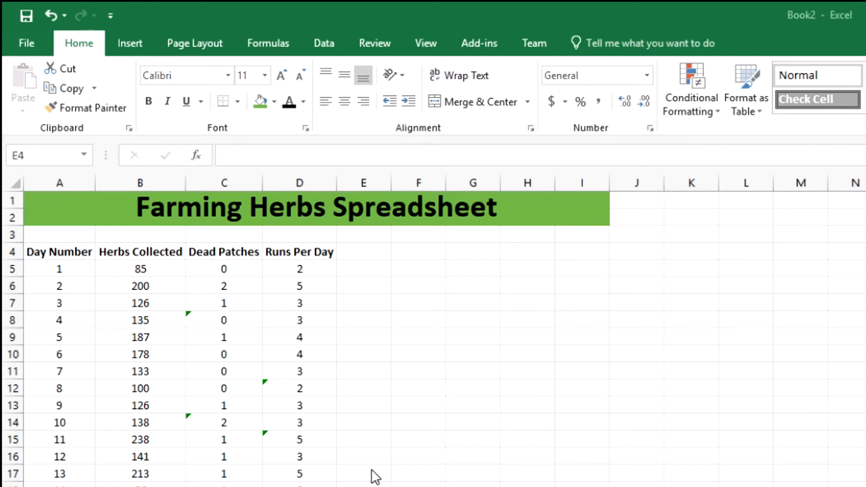
{"action": "left_click", "coordinate": [369, 249]}
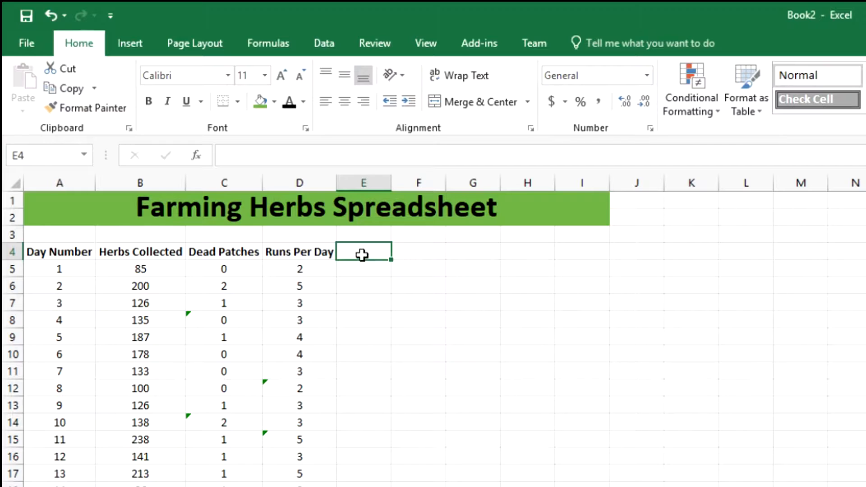
{"action": "type", "text": "Revenue"}
{"action": "key", "text": "Return"}
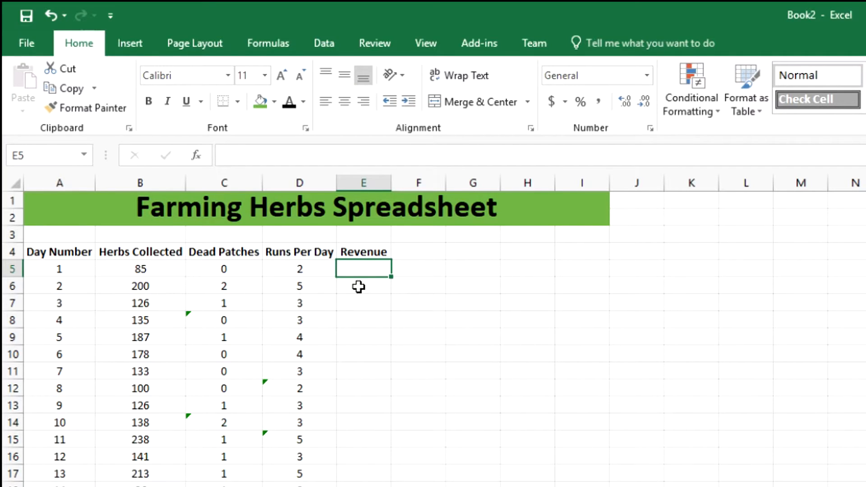
- Merge and center the Revenue heading across cells E4 to I4
{"action": "left_click", "coordinate": [366, 252]}
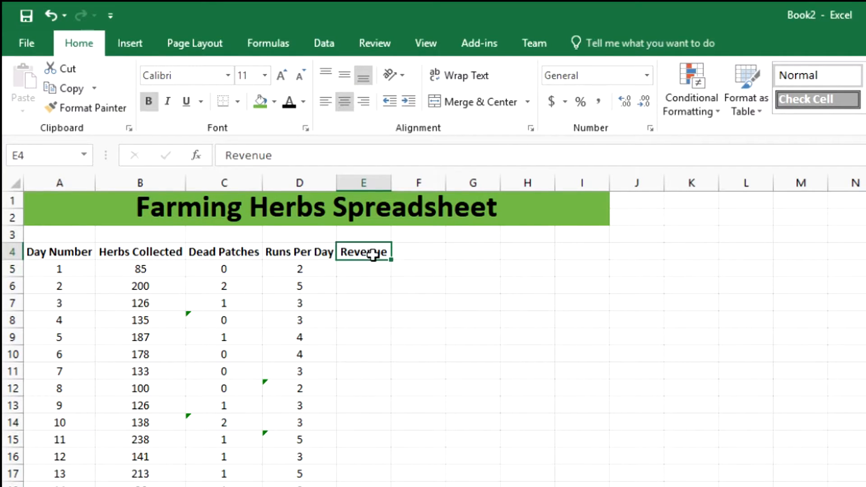
{"action": "left_click_drag", "start_coordinate": [371, 253], "coordinate": [586, 260]}
{"action": "left_click", "coordinate": [474, 107]}
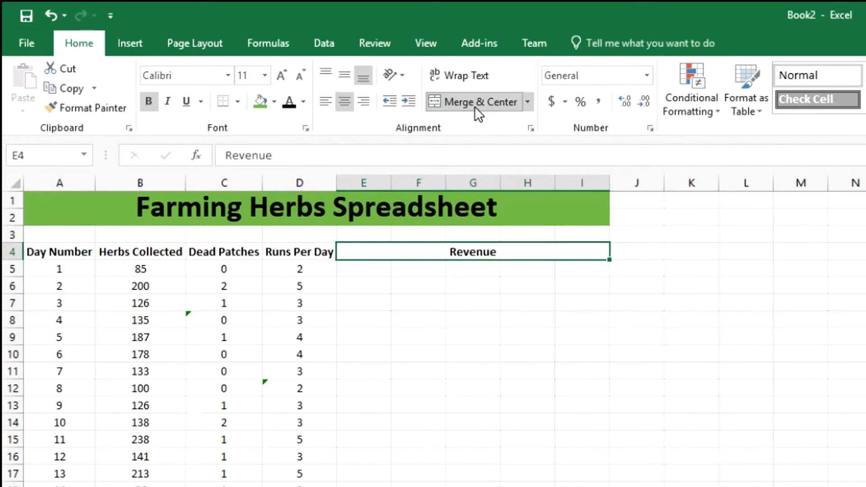
- Set the Revenue heading's font size to 24 and fill its merged cell with the standard green color
{"action": "left_click", "coordinate": [265, 76]}
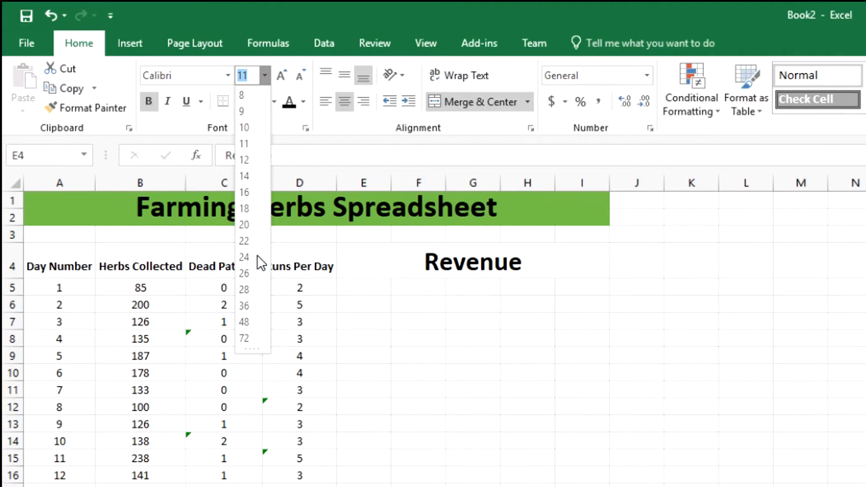
{"action": "left_click", "coordinate": [244, 257]}
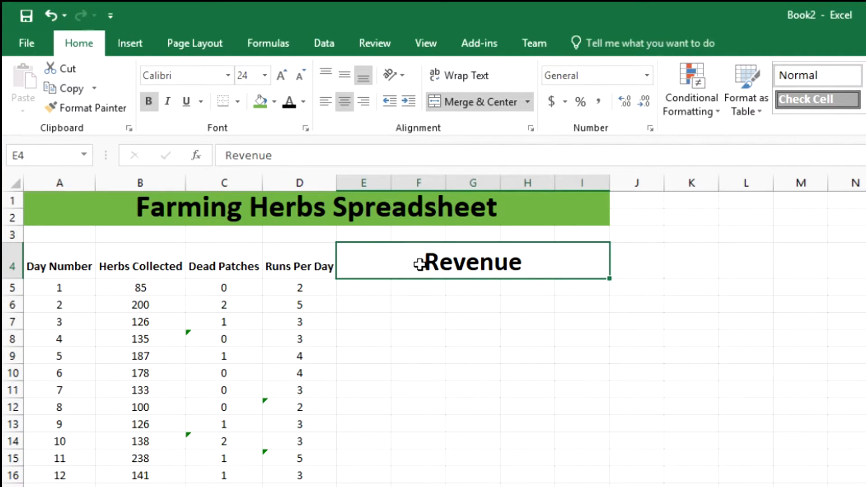
{"action": "left_click", "coordinate": [273, 103]}
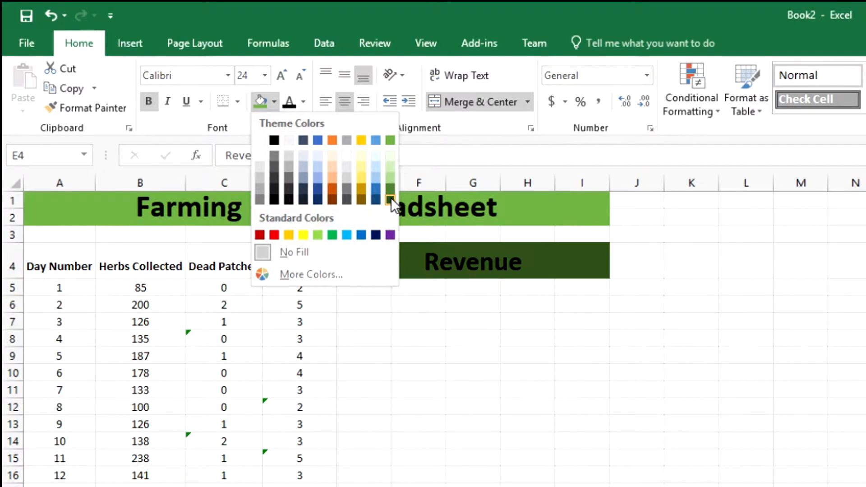
{"action": "left_click", "coordinate": [332, 235]}
- Enter the subheadings Quantity in cell F5 and Price Per Unit in cell G5 under the Revenue heading
{"action": "left_click", "coordinate": [369, 287]}
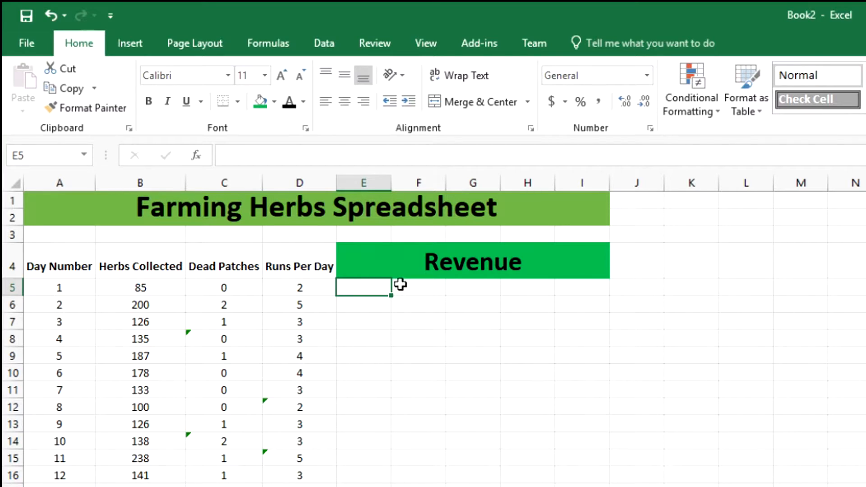
{"action": "left_click", "coordinate": [418, 287]}
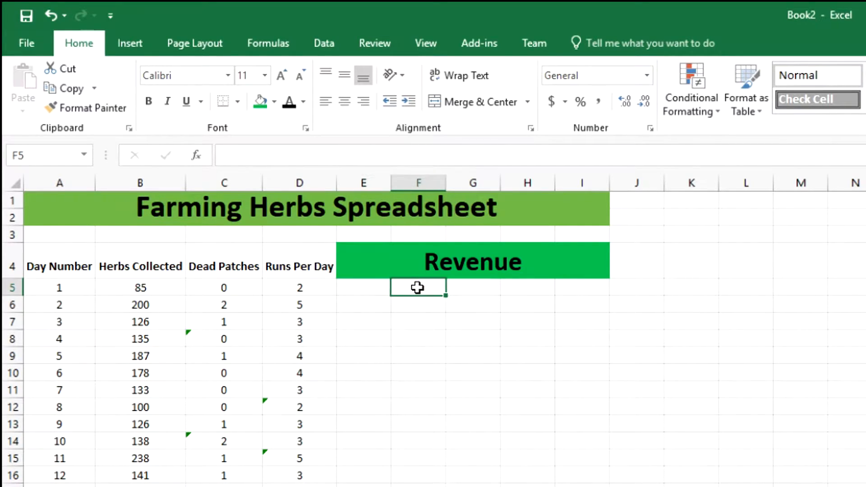
{"action": "type", "text": "Q"}
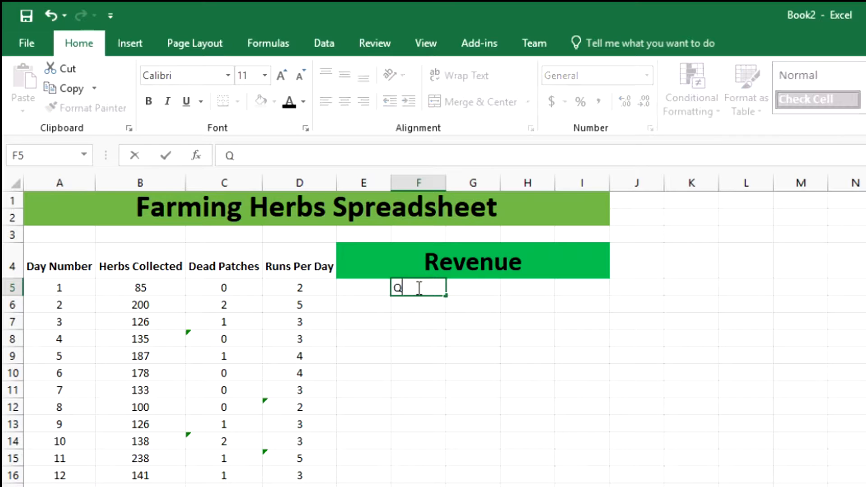
{"action": "type", "text": "uantity"}
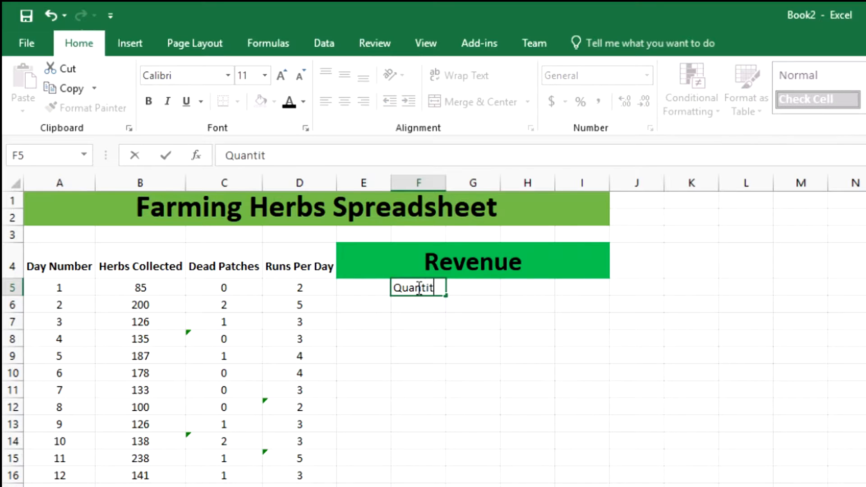
{"action": "key", "text": "Return"}
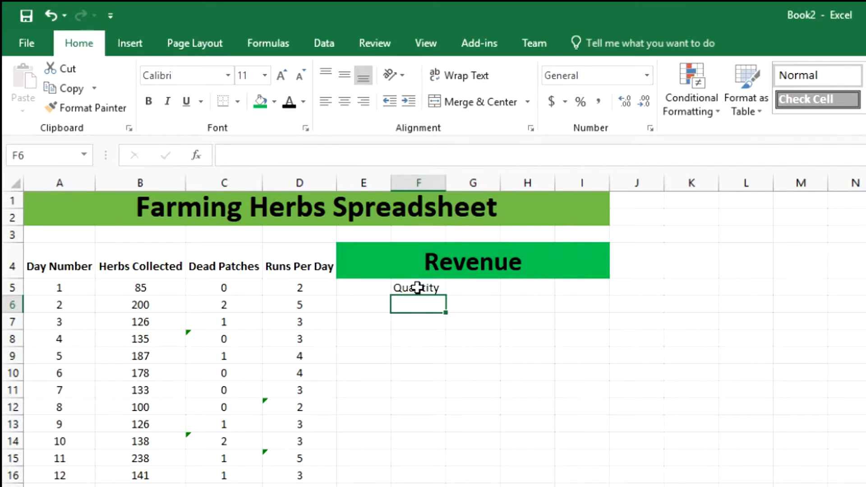
{"action": "left_click", "coordinate": [460, 288]}
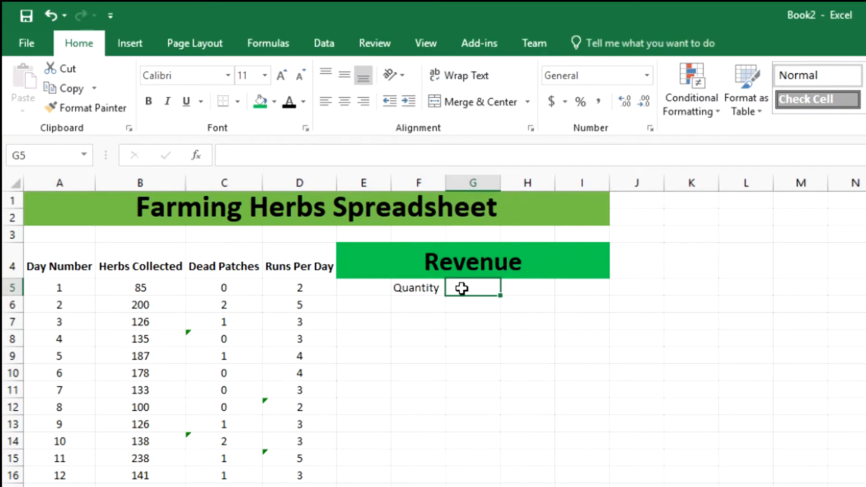
{"action": "type", "text": "Price P"}
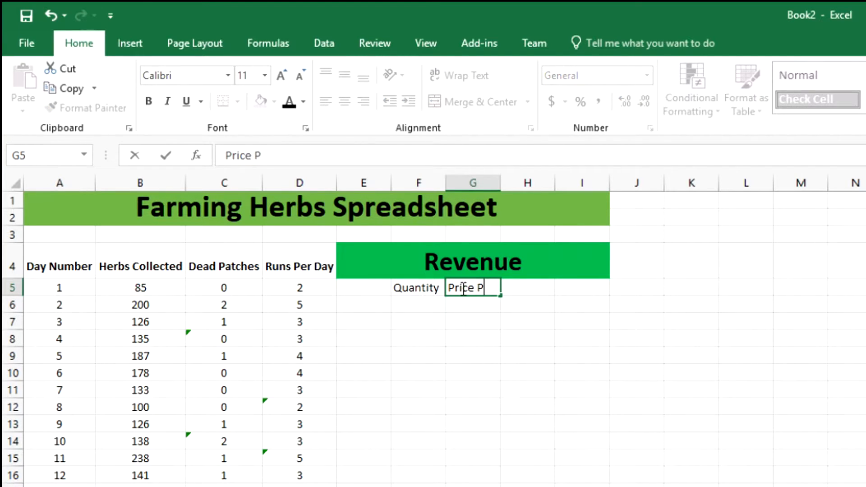
{"action": "type", "text": "er Unit"}
{"action": "key", "text": "Return"}
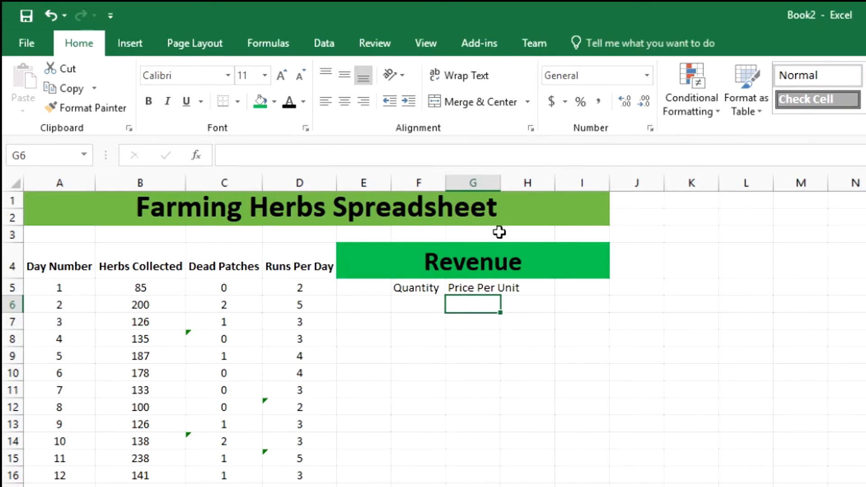
- Autofit the width of column G to the Price Per Unit subheading
{"action": "left_click", "coordinate": [525, 289]}
{"action": "left_click", "coordinate": [496, 292]}
{"action": "left_click", "coordinate": [525, 289]}
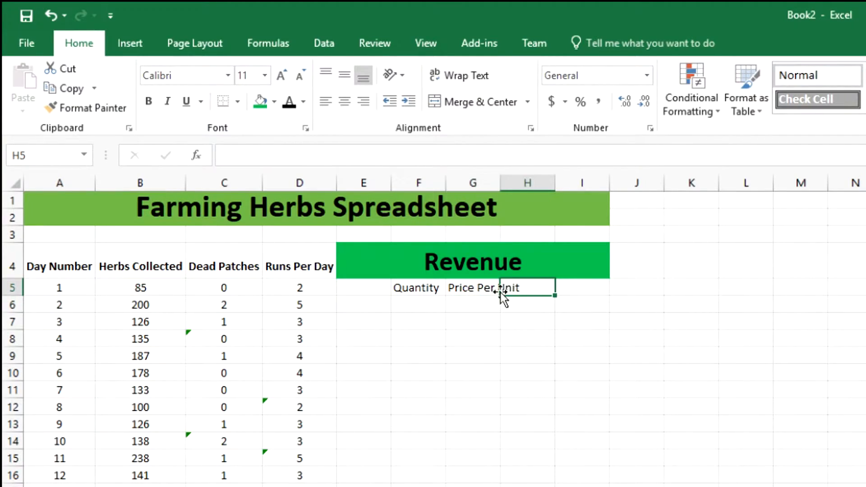
{"action": "left_click", "coordinate": [489, 292]}
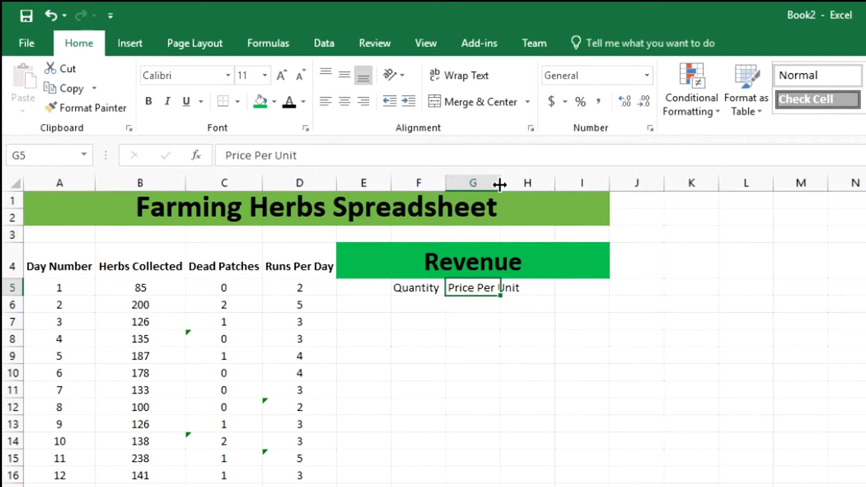
{"action": "double_click", "coordinate": [500, 185]}
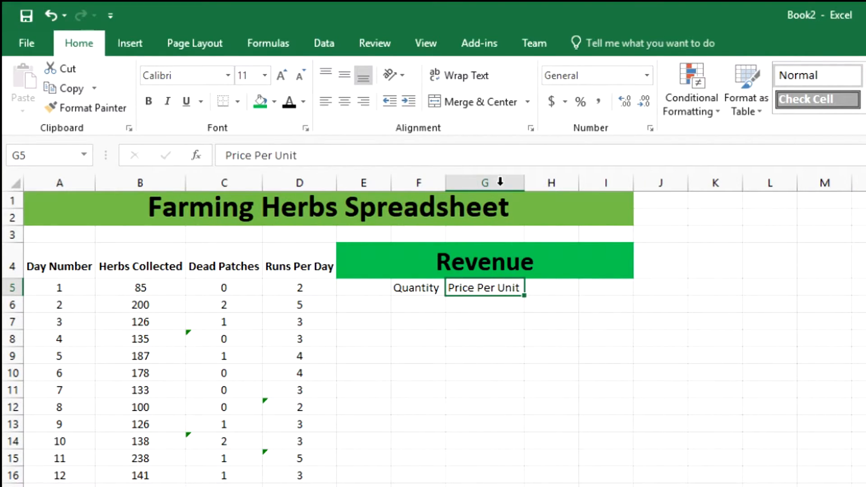
- Enter the subheading Expense in cell H5, beside Price Per Unit
{"action": "left_click", "coordinate": [538, 283]}
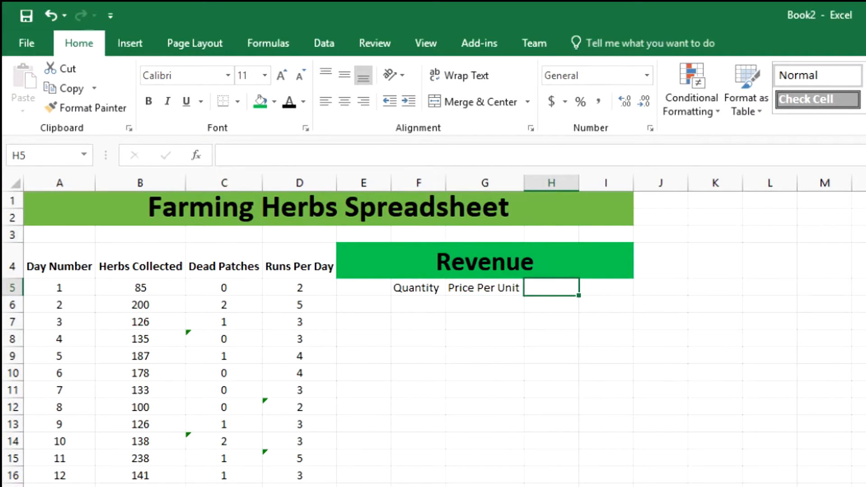
{"action": "left_click", "coordinate": [538, 291]}
{"action": "type", "text": "Expense"}
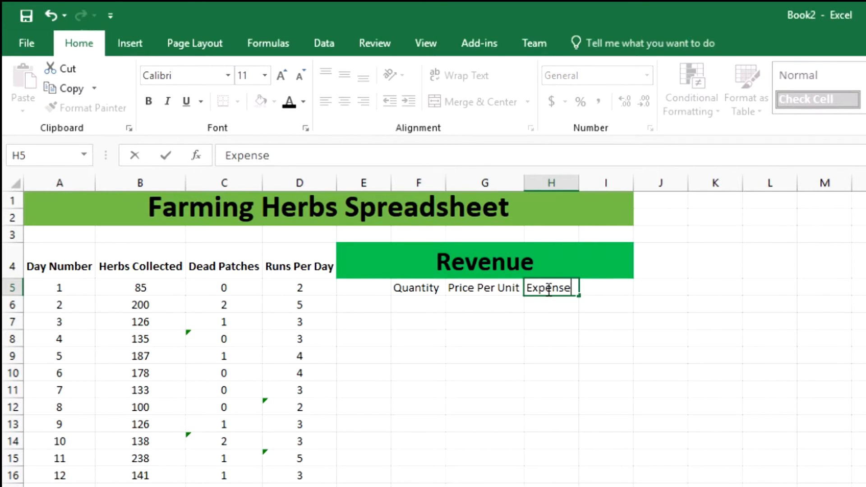
{"action": "key", "text": "Return"}
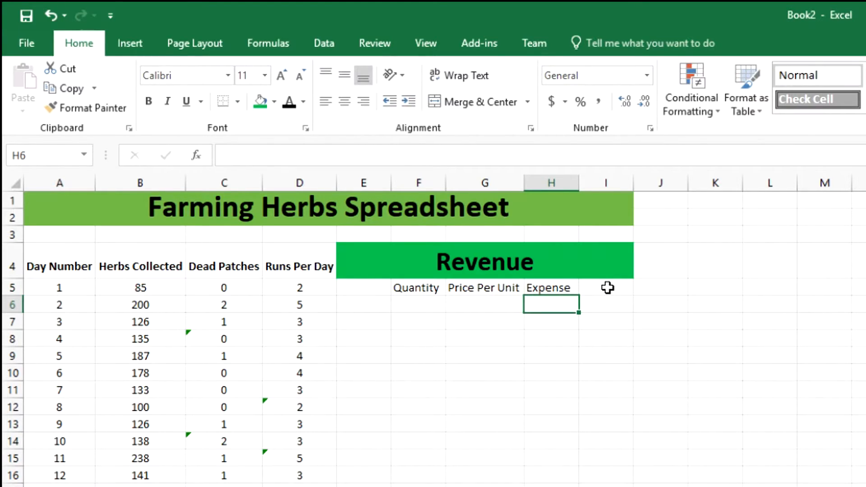
- Enter the subheading Total Profit in cell I5 beside Expense and autofit column I to it
{"action": "left_click", "coordinate": [608, 288]}
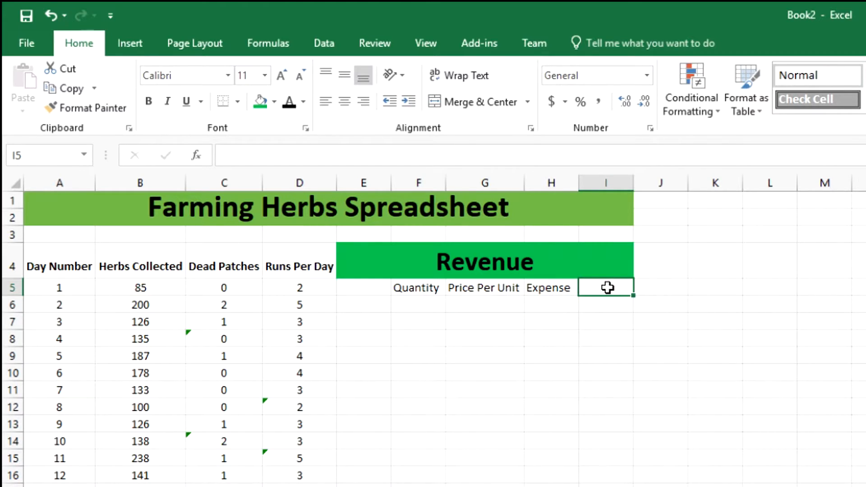
{"action": "type", "text": "Total"}
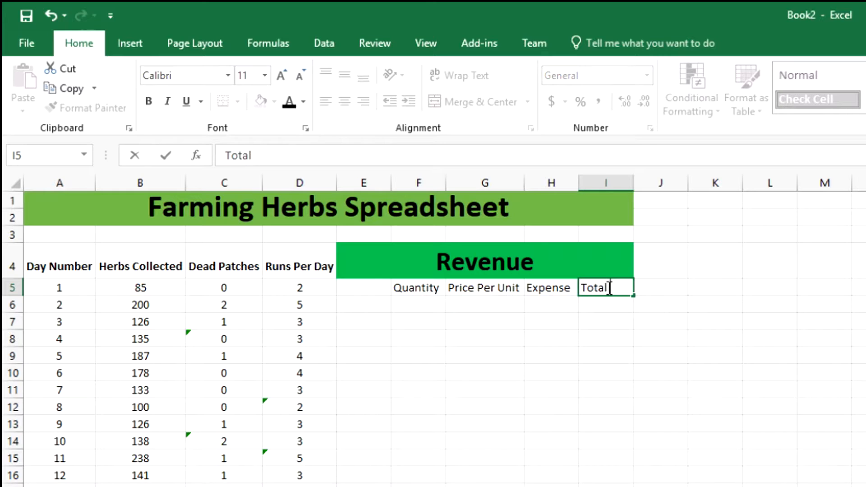
{"action": "type", "text": " Profit"}
{"action": "key", "text": "Return"}
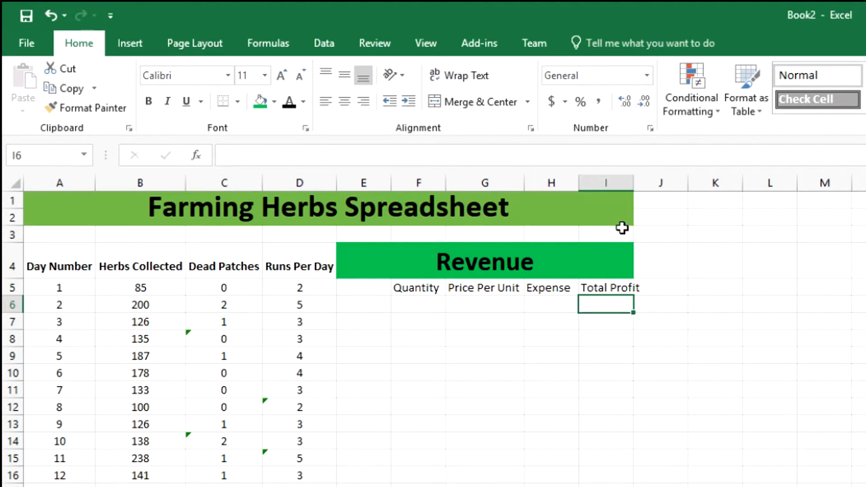
{"action": "left_click", "coordinate": [622, 285]}
{"action": "left_click", "coordinate": [653, 286]}
{"action": "left_click", "coordinate": [611, 286]}
{"action": "left_click", "coordinate": [652, 284]}
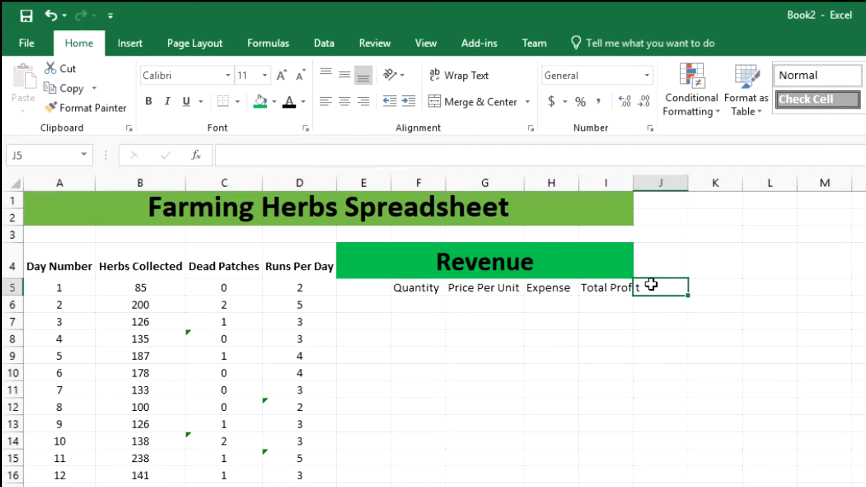
{"action": "double_click", "coordinate": [632, 182]}
{"action": "left_click", "coordinate": [520, 307]}
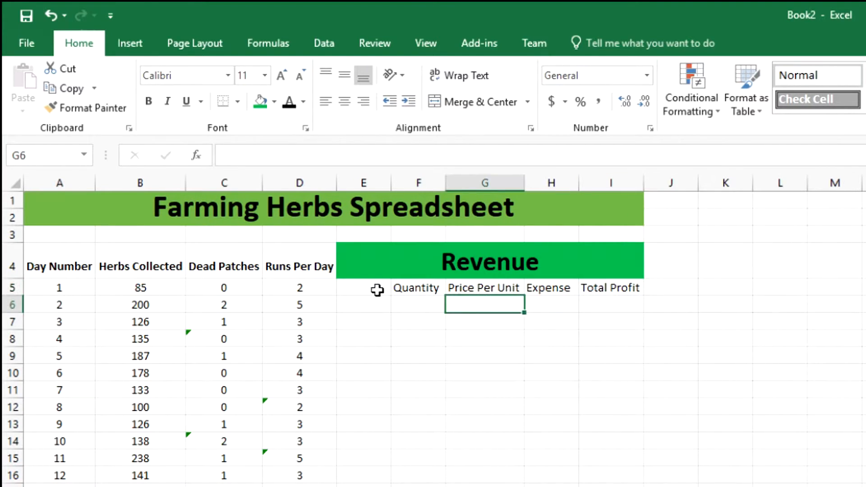
- Enter the row label Herbs Collected in cell E6 under the Revenue heading and autofit column E
{"action": "left_click", "coordinate": [377, 290]}
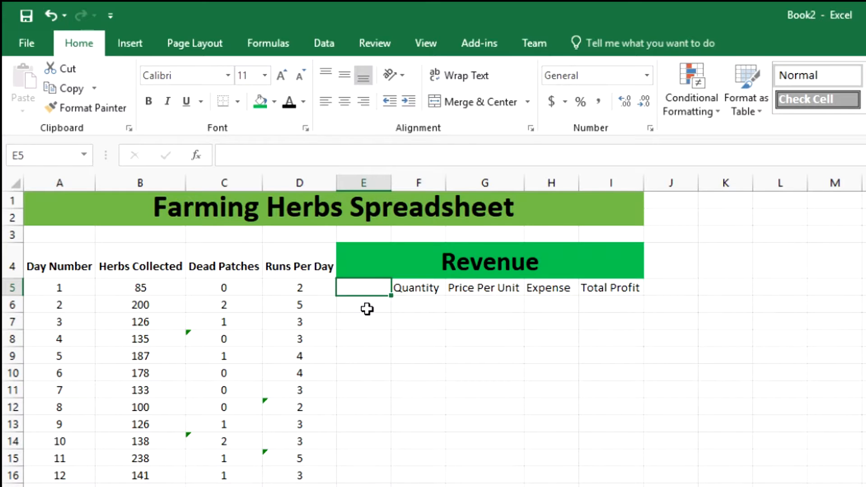
{"action": "left_click", "coordinate": [367, 308]}
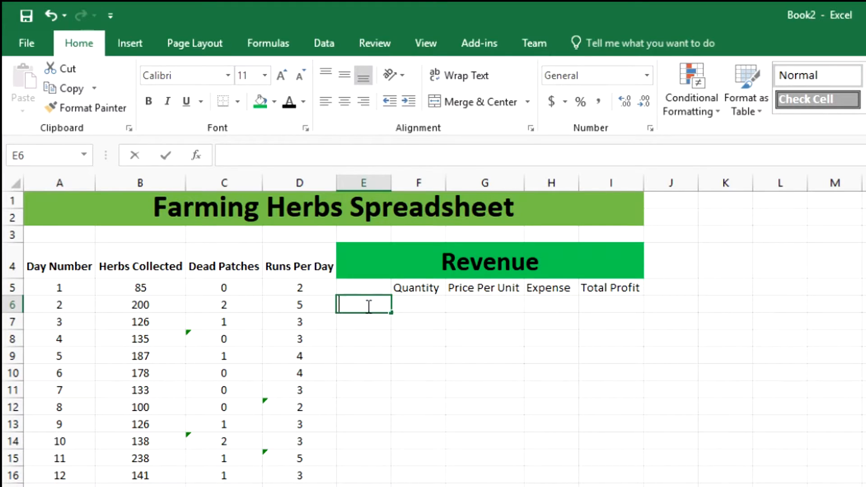
{"action": "type", "text": "Herbs Cop"}
{"action": "key", "text": "BackSpace"}
{"action": "type", "text": "llected"}
{"action": "key", "text": "Return"}
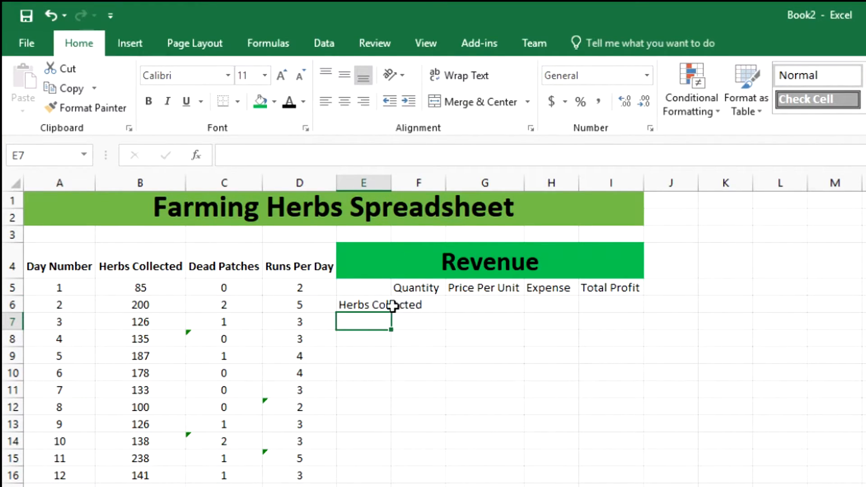
{"action": "double_click", "coordinate": [390, 182]}
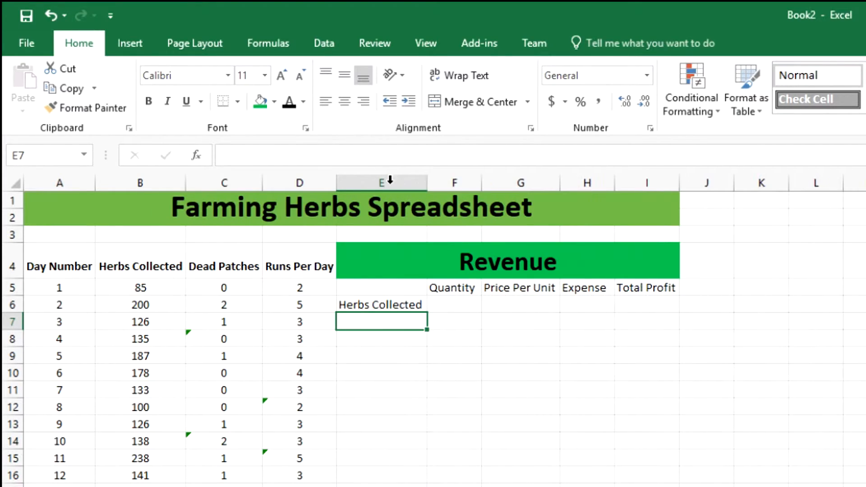
- Make the Revenue subheadings in E5:I5 and the Herbs Collected label in E6 bold
{"action": "left_click", "coordinate": [451, 299]}
{"action": "left_click", "coordinate": [408, 290]}
{"action": "left_click", "coordinate": [402, 305]}
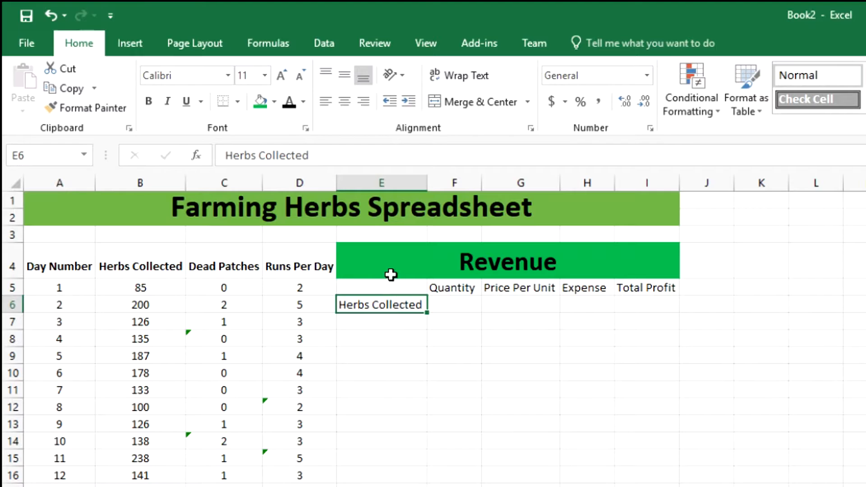
{"action": "left_click", "coordinate": [397, 290]}
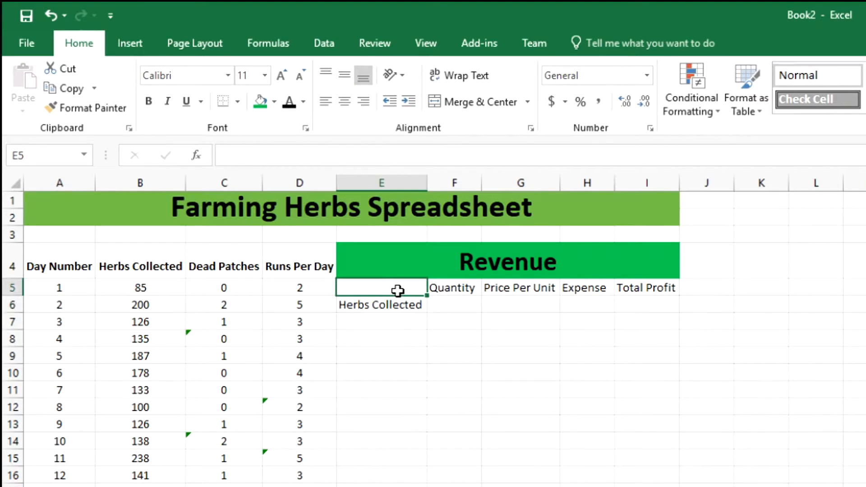
{"action": "left_click_drag", "start_coordinate": [397, 291], "coordinate": [624, 286]}
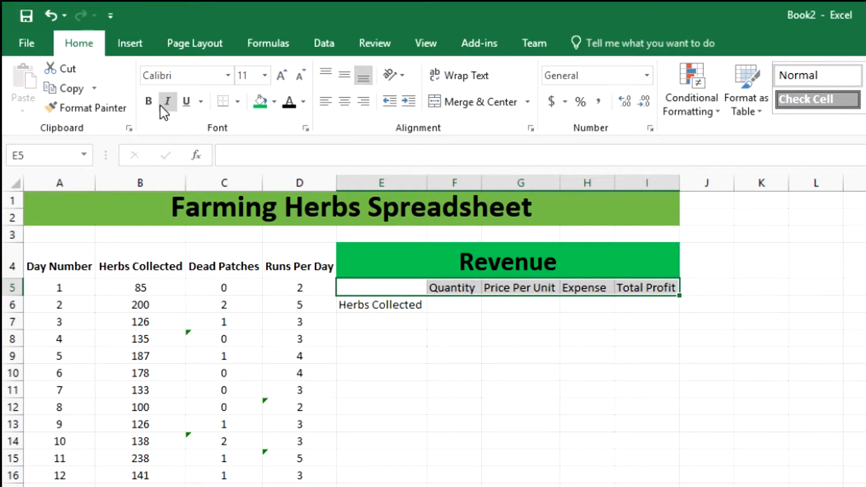
{"action": "left_click", "coordinate": [149, 103]}
{"action": "left_click", "coordinate": [365, 302]}
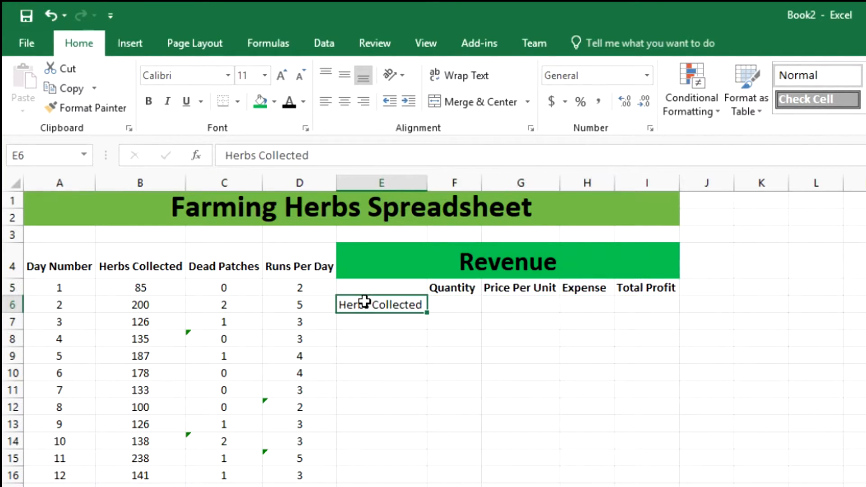
{"action": "left_click", "coordinate": [150, 101]}
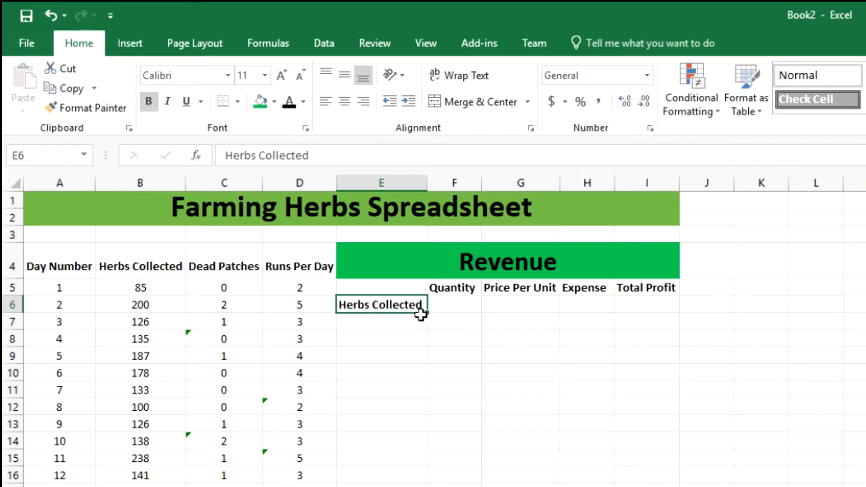
- Apply an outside border around the Revenue section, from the heading in row 4 through E6:I6
{"action": "left_click", "coordinate": [394, 290]}
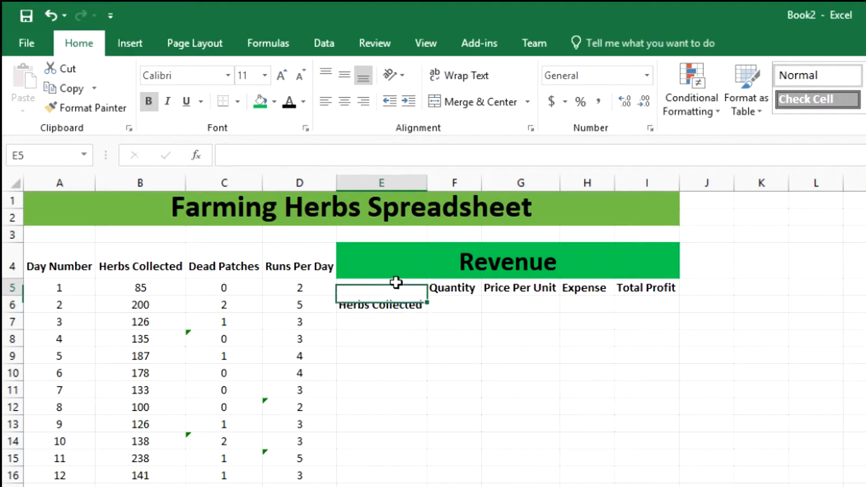
{"action": "left_click", "coordinate": [383, 257]}
{"action": "left_click", "coordinate": [389, 291]}
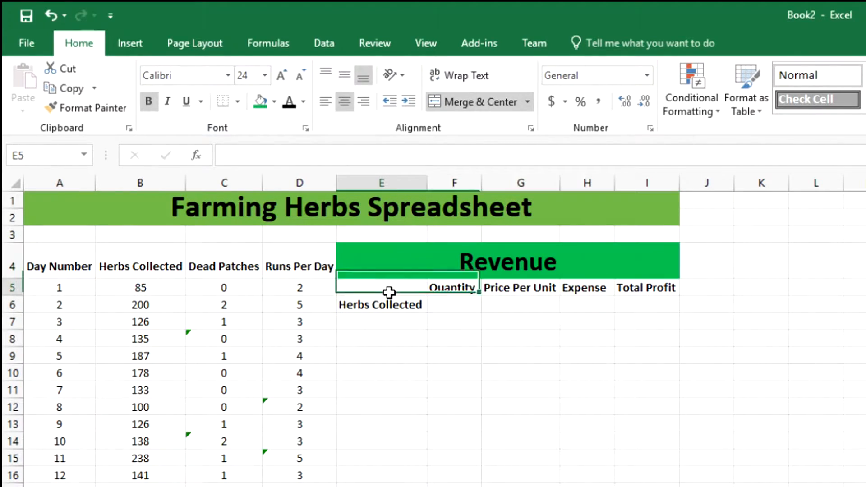
{"action": "left_click", "coordinate": [378, 258]}
{"action": "left_click_drag", "start_coordinate": [378, 258], "coordinate": [385, 304]}
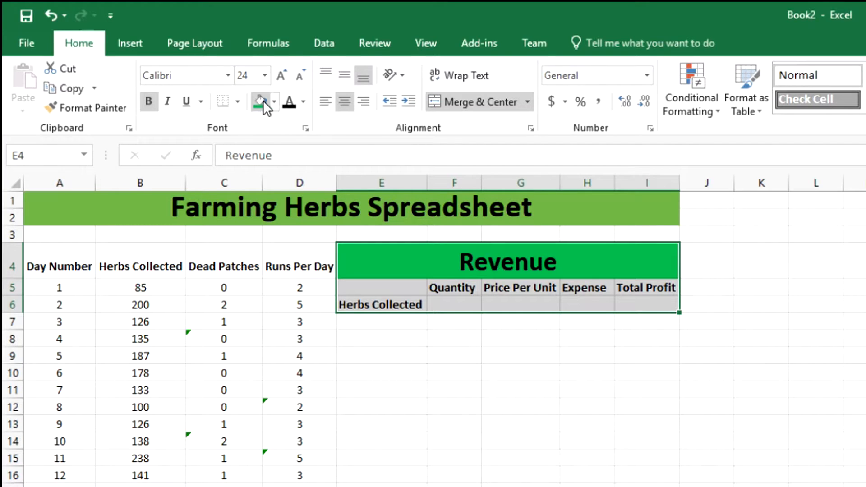
{"action": "left_click", "coordinate": [239, 102]}
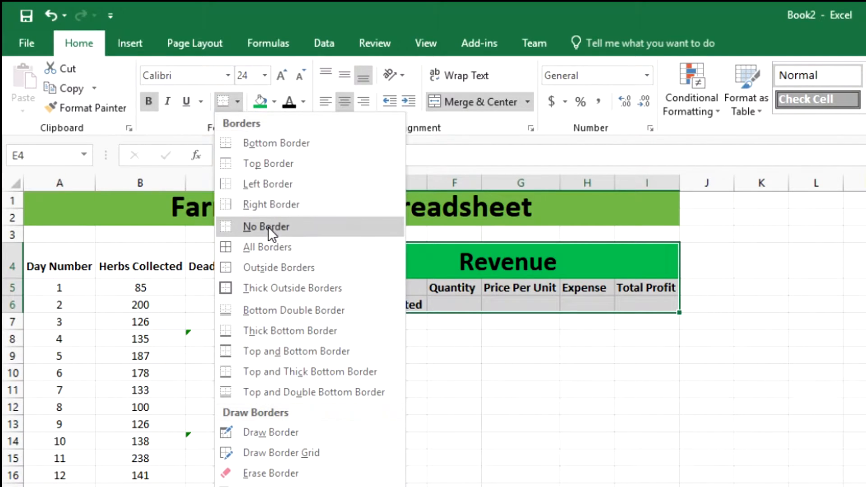
{"action": "left_click", "coordinate": [273, 270]}
{"action": "left_click", "coordinate": [418, 328]}
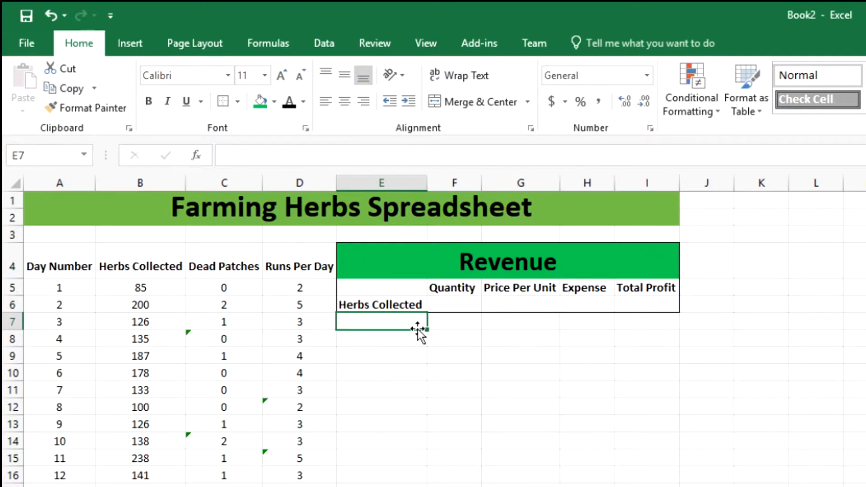
{"action": "left_click", "coordinate": [677, 320]}
{"action": "left_click", "coordinate": [763, 305]}
{"action": "left_click", "coordinate": [790, 273]}
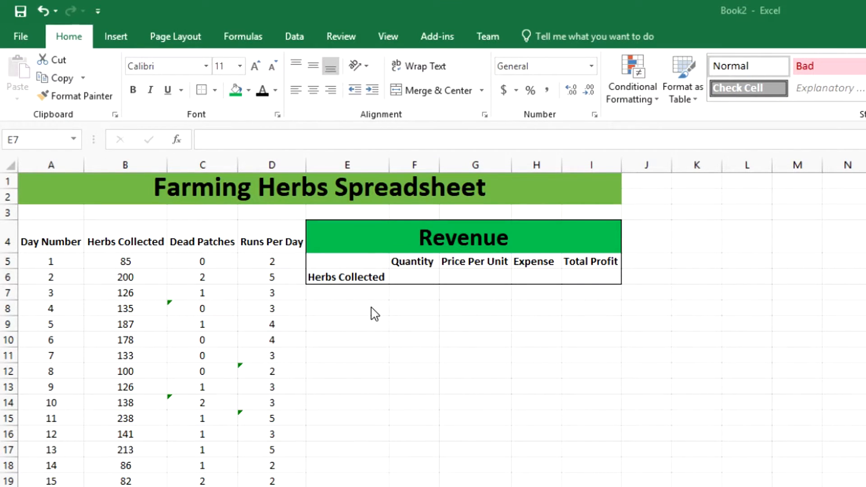
- Enter the heading Expenses in cell E8 and merge and center it across E8:H8
{"action": "left_click", "coordinate": [357, 307]}
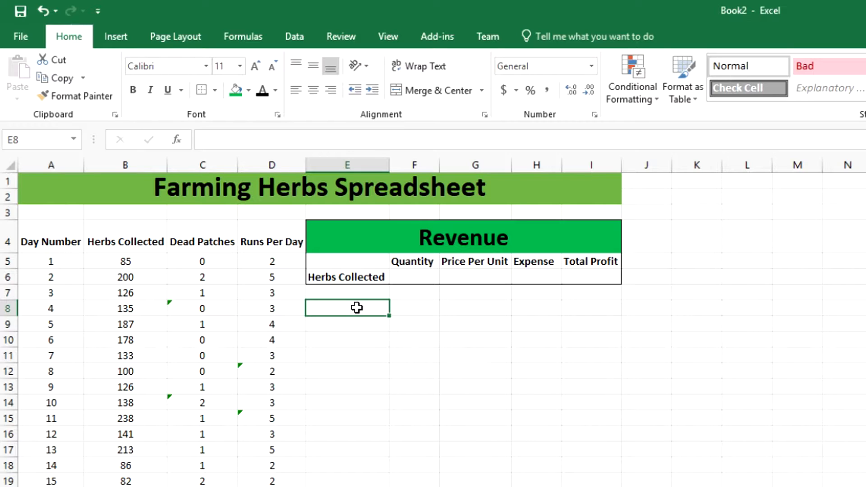
{"action": "type", "text": "Expenses"}
{"action": "key", "text": "Return"}
{"action": "left_click", "coordinate": [357, 308]}
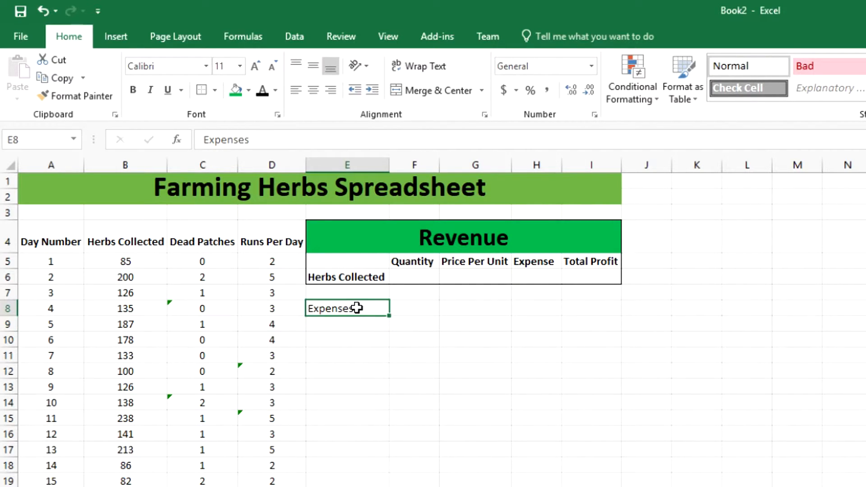
{"action": "left_click_drag", "start_coordinate": [356, 308], "coordinate": [539, 307]}
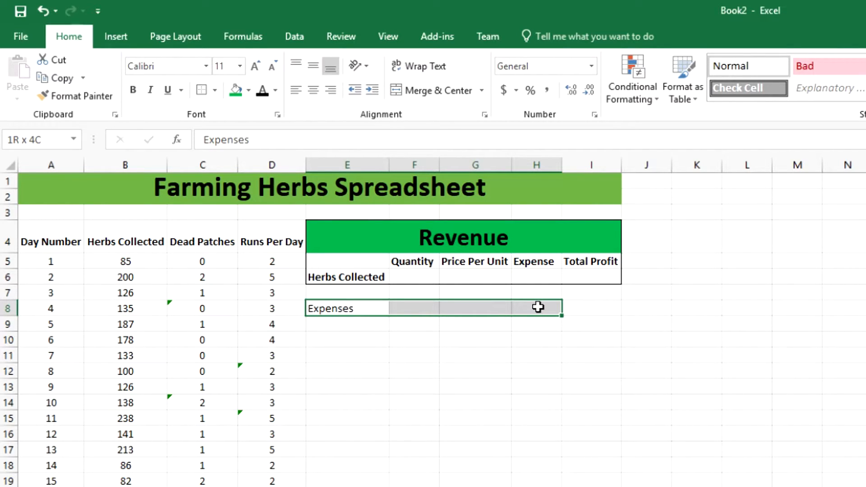
{"action": "left_click", "coordinate": [432, 94]}
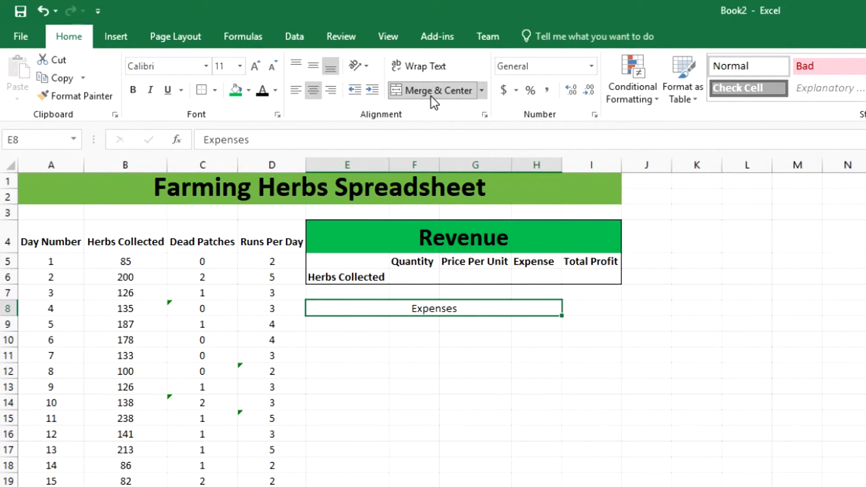
- Make the Expenses heading bold and set its font size to 24
{"action": "left_click", "coordinate": [135, 91]}
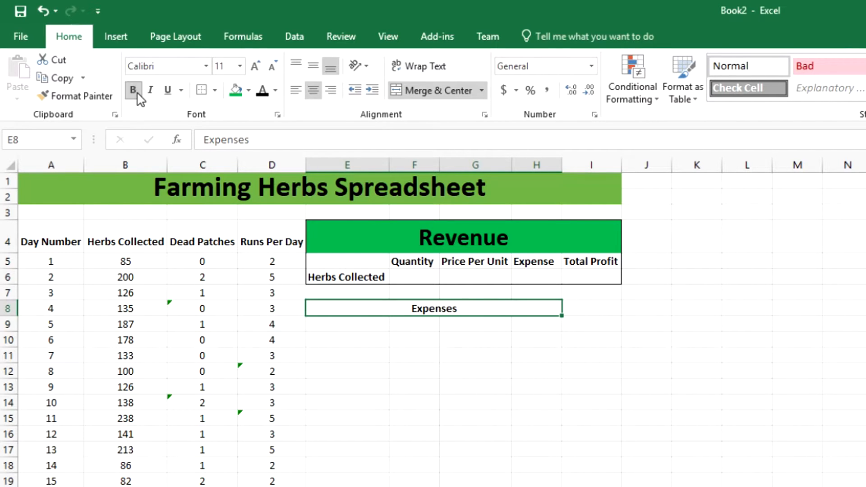
{"action": "left_click", "coordinate": [239, 66]}
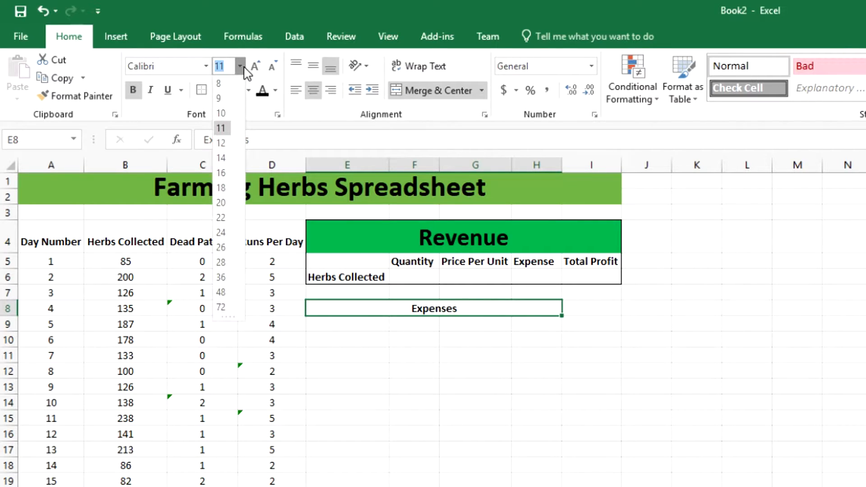
{"action": "left_click", "coordinate": [236, 233]}
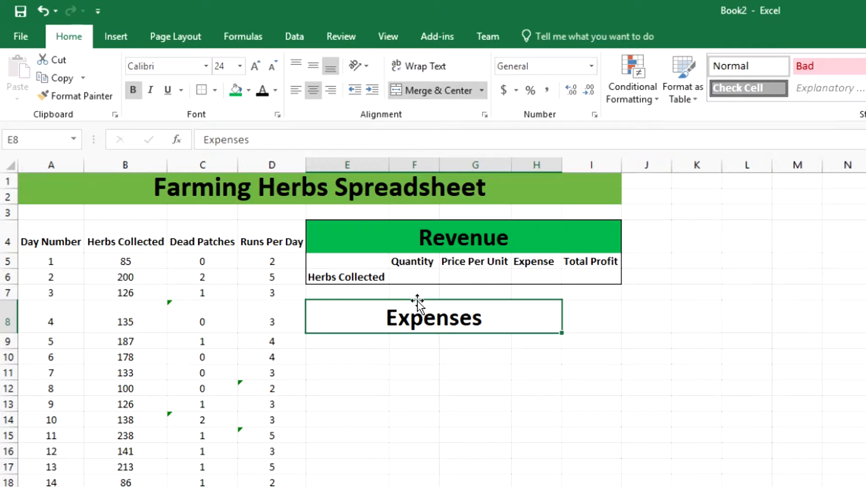
- Fill the merged Expenses heading cell with a light red shade from the extended standard color palette
{"action": "left_click", "coordinate": [248, 91]}
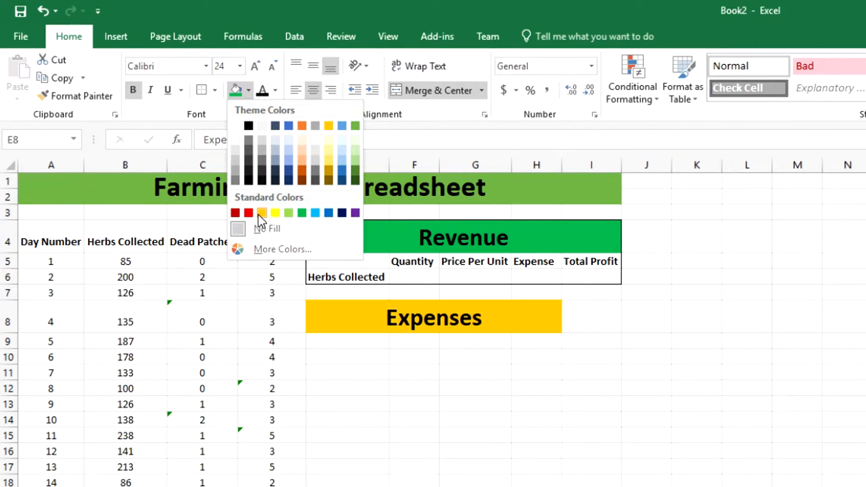
{"action": "left_click", "coordinate": [272, 251]}
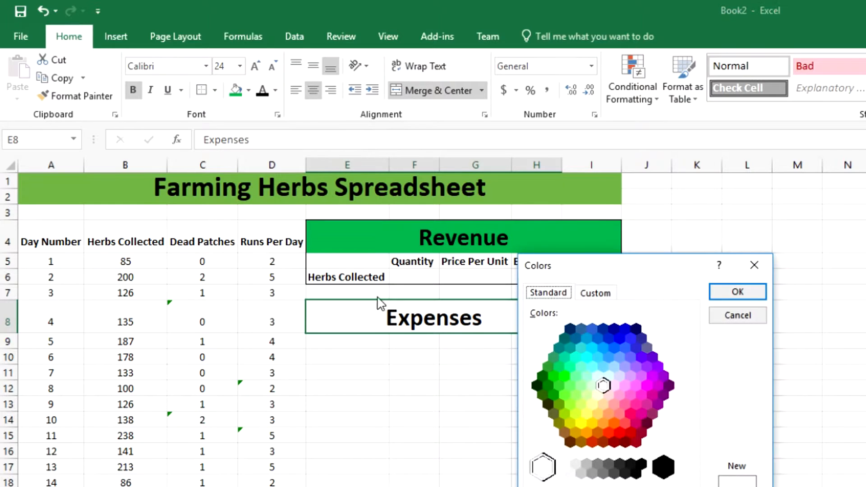
{"action": "left_click", "coordinate": [609, 433]}
{"action": "left_click", "coordinate": [619, 432]}
{"action": "left_click", "coordinate": [629, 432]}
{"action": "left_click", "coordinate": [614, 423]}
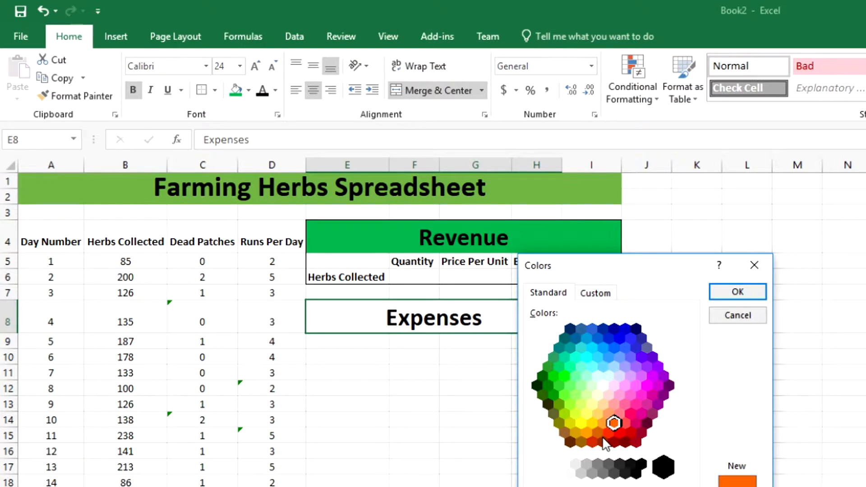
{"action": "left_click", "coordinate": [598, 433]}
{"action": "left_click", "coordinate": [631, 412]}
{"action": "left_click", "coordinate": [619, 432]}
{"action": "left_click", "coordinate": [625, 422]}
{"action": "left_click", "coordinate": [630, 432]}
{"action": "left_click", "coordinate": [620, 413]}
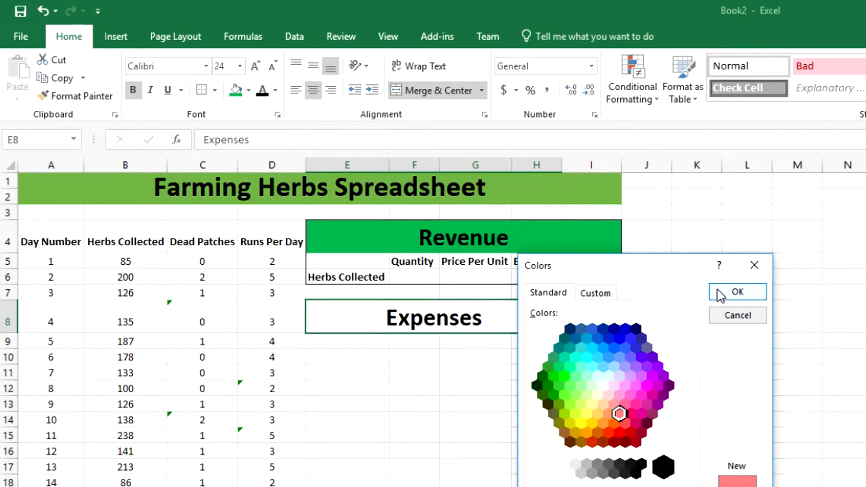
{"action": "left_click", "coordinate": [730, 292]}
{"action": "left_click", "coordinate": [435, 359]}
{"action": "left_click", "coordinate": [362, 347]}
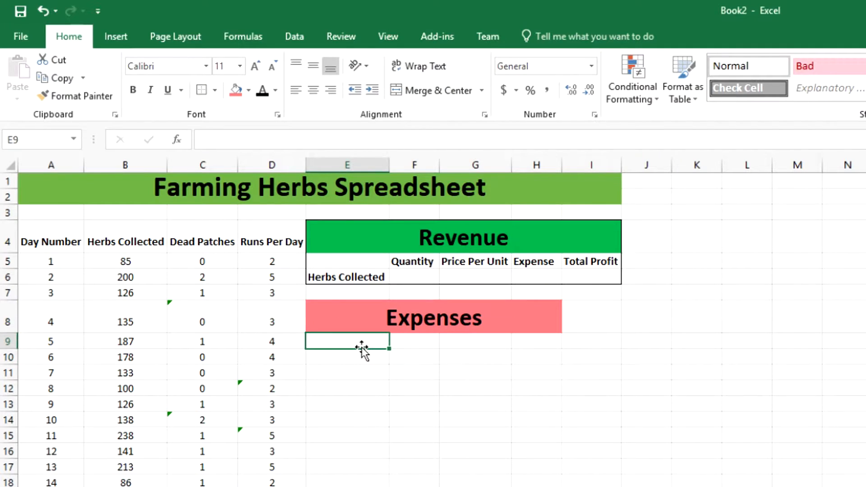
- Enter the subheadings Quantity, Cost and Total Cost in cells F9, G9 and H9 under the Expenses heading
{"action": "left_click", "coordinate": [413, 343]}
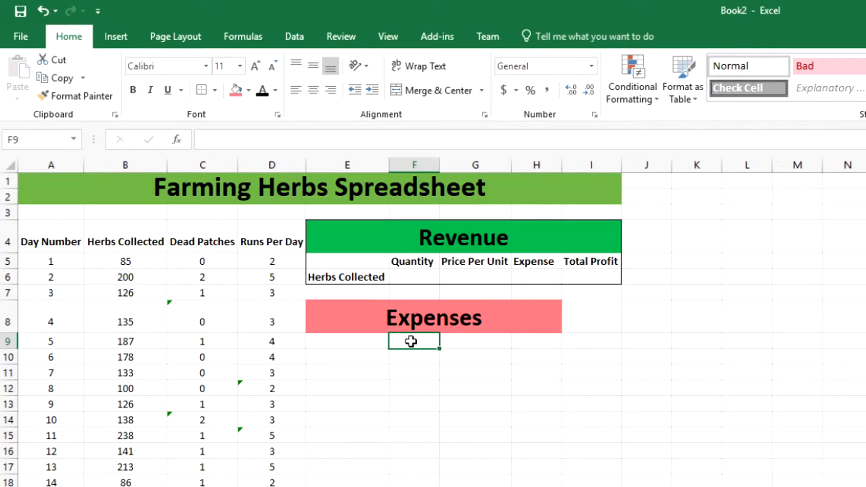
{"action": "type", "text": "Quantity"}
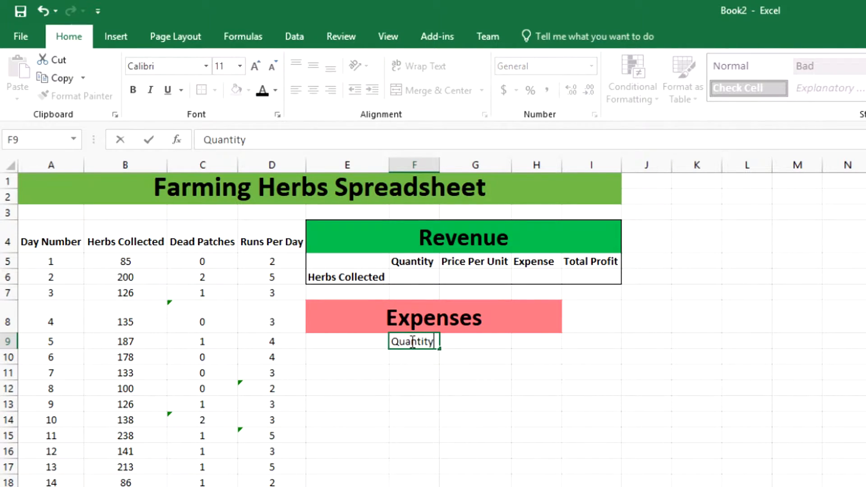
{"action": "key", "text": "Return"}
{"action": "left_click", "coordinate": [464, 343]}
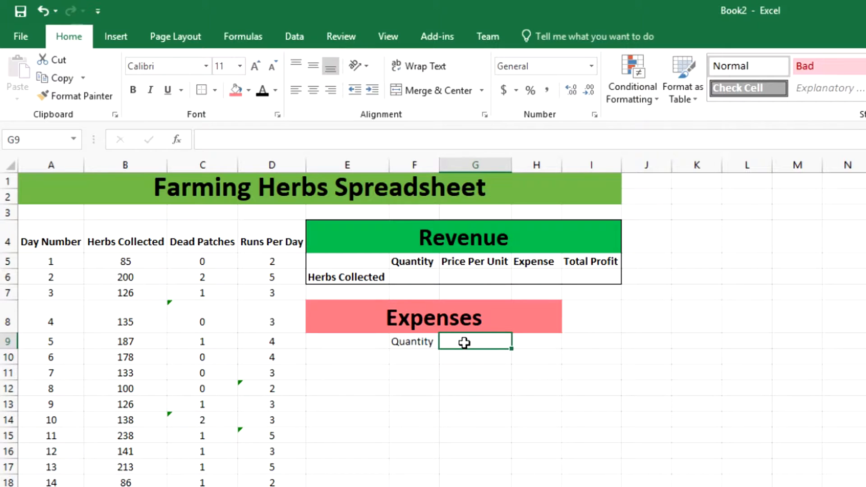
{"action": "type", "text": "Cost"}
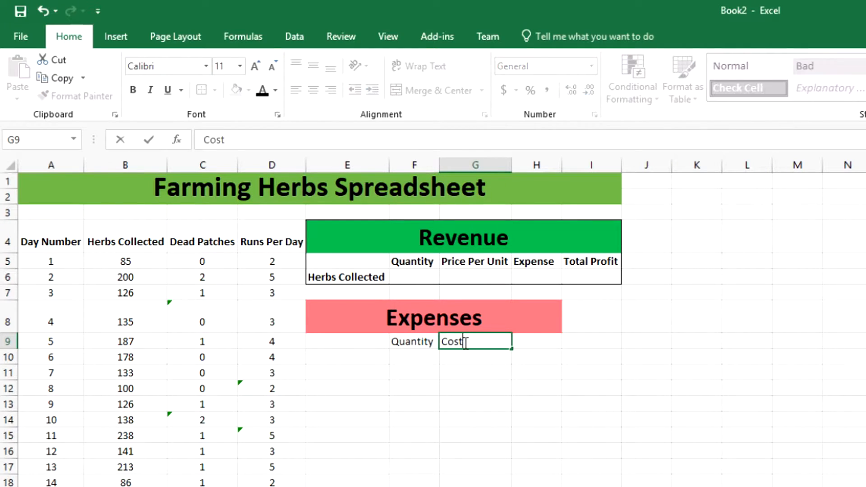
{"action": "key", "text": "Return"}
{"action": "left_click", "coordinate": [521, 344]}
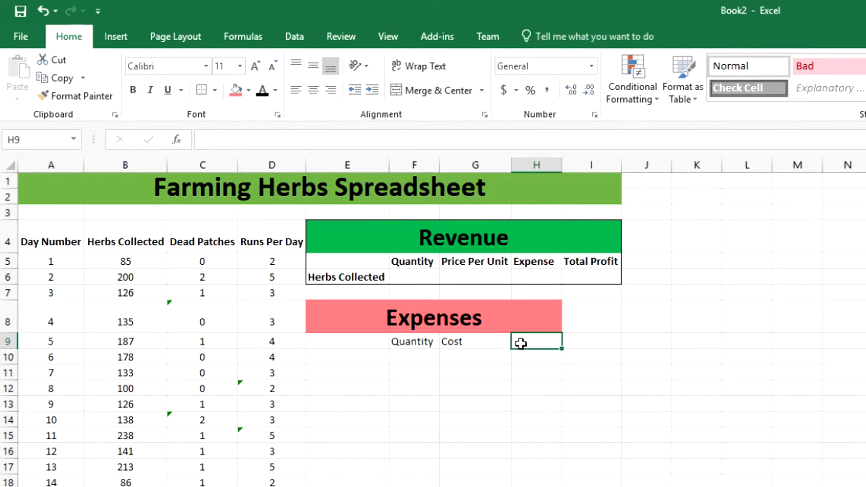
{"action": "type", "text": "Total Cost"}
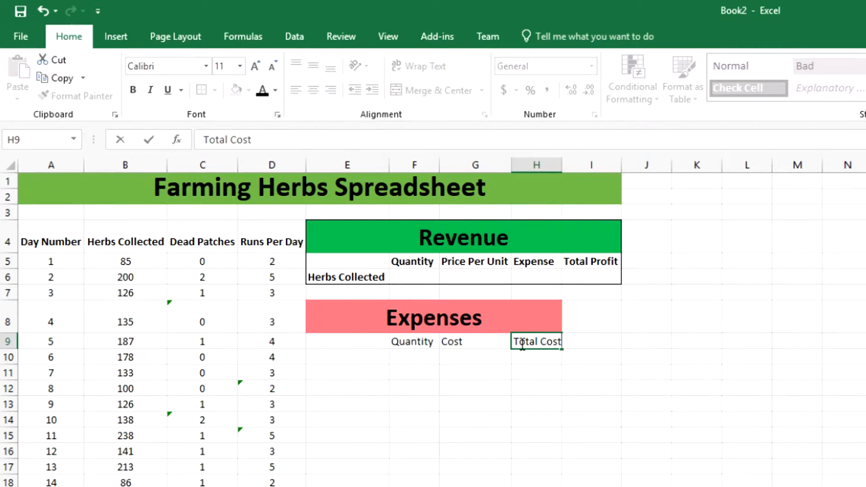
{"action": "key", "text": "Return"}
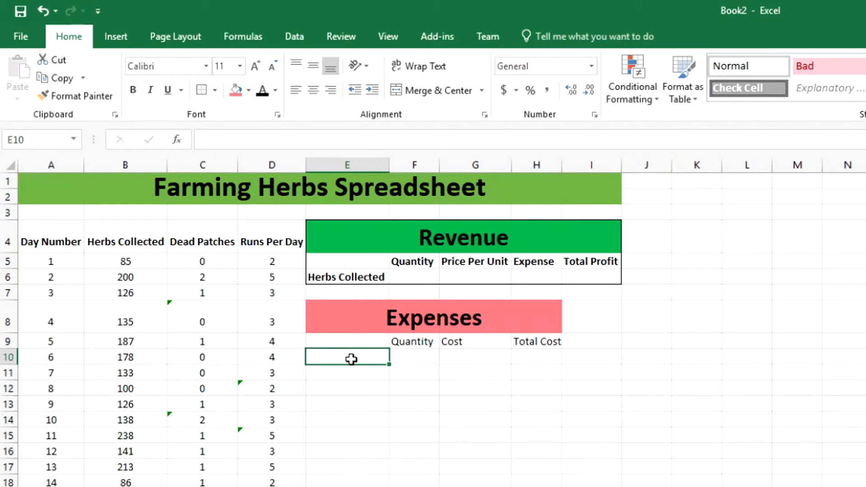
- Enter the row labels Seeds in E10 and Ultracompost in E11 of the Expenses section
{"action": "type", "text": "Seed"}
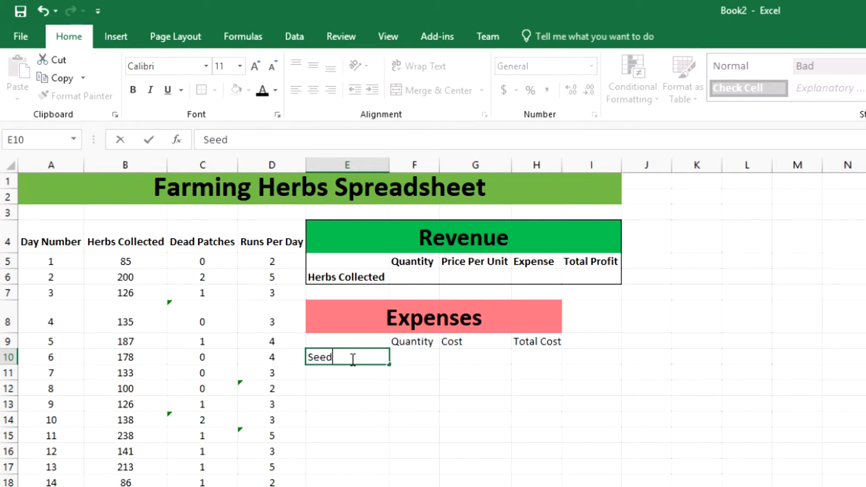
{"action": "type", "text": "s"}
{"action": "key", "text": "Return"}
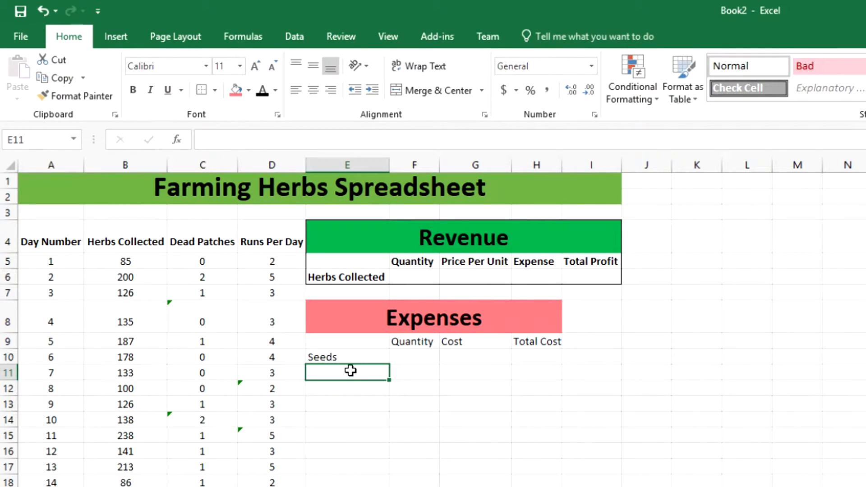
{"action": "type", "text": "Ultr"}
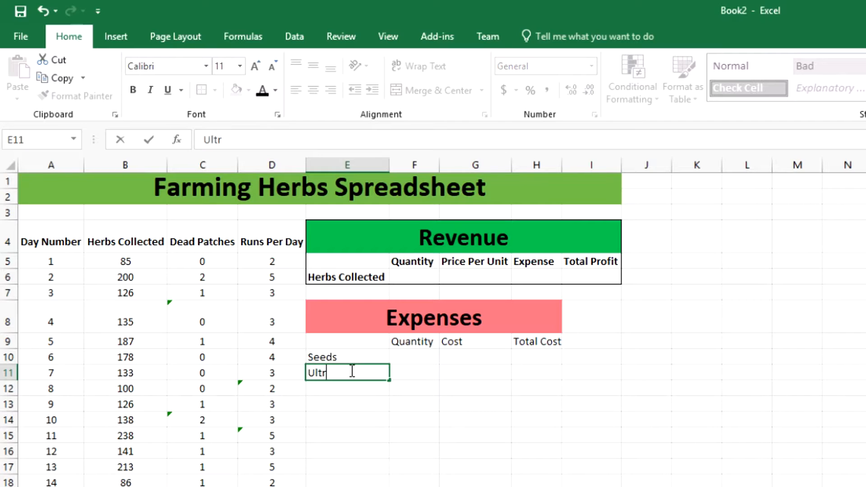
{"action": "type", "text": "acompost"}
{"action": "key", "text": "Return"}
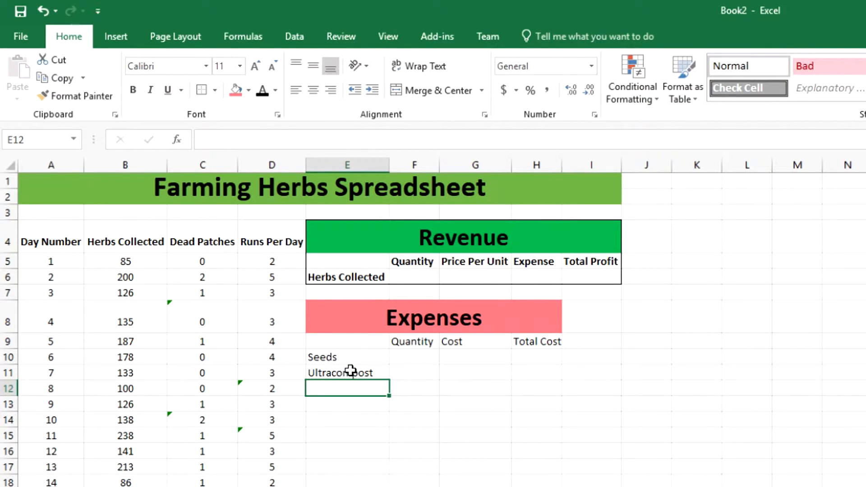
- Center the contents of the whole Expenses section, from the heading in row 8 through row 11, columns E to H
{"action": "left_click", "coordinate": [346, 318]}
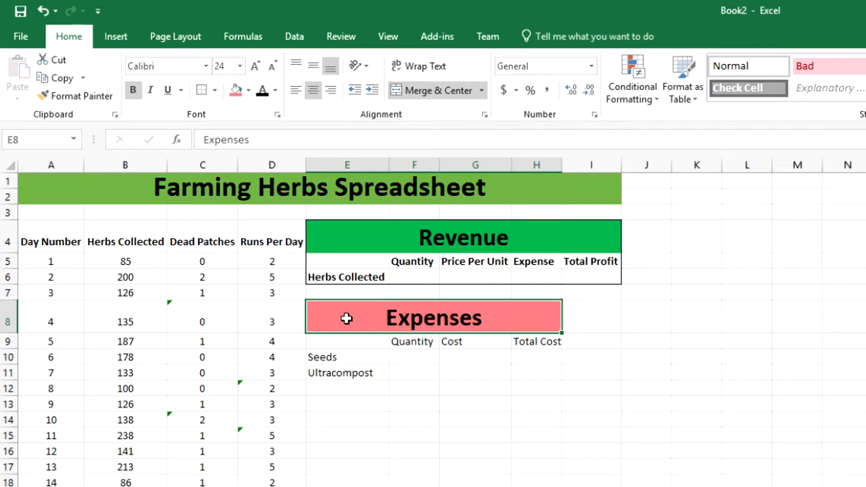
{"action": "left_click_drag", "start_coordinate": [347, 318], "coordinate": [539, 375]}
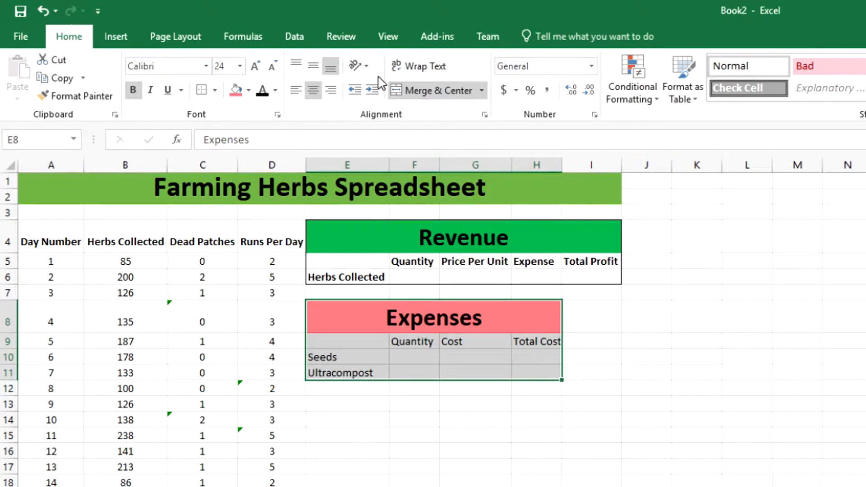
{"action": "left_click", "coordinate": [314, 92]}
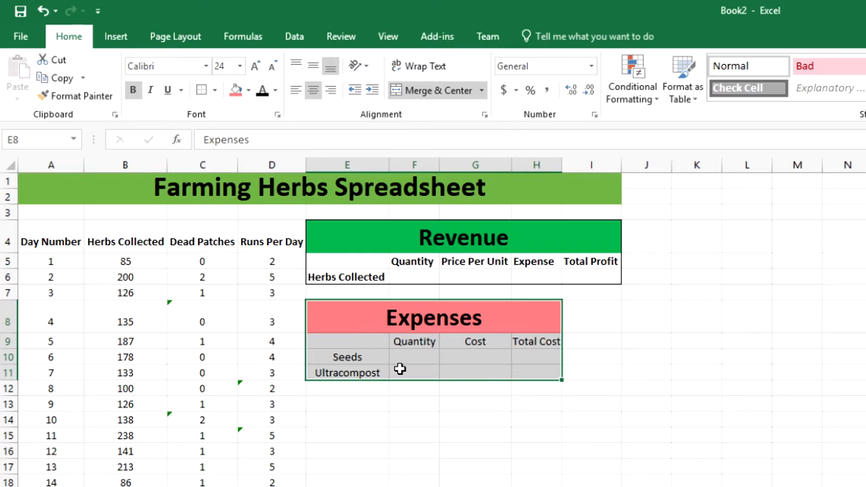
- Make the Expenses subheadings in F9:H9 and the row labels in E10:E11 bold
{"action": "left_click", "coordinate": [410, 342]}
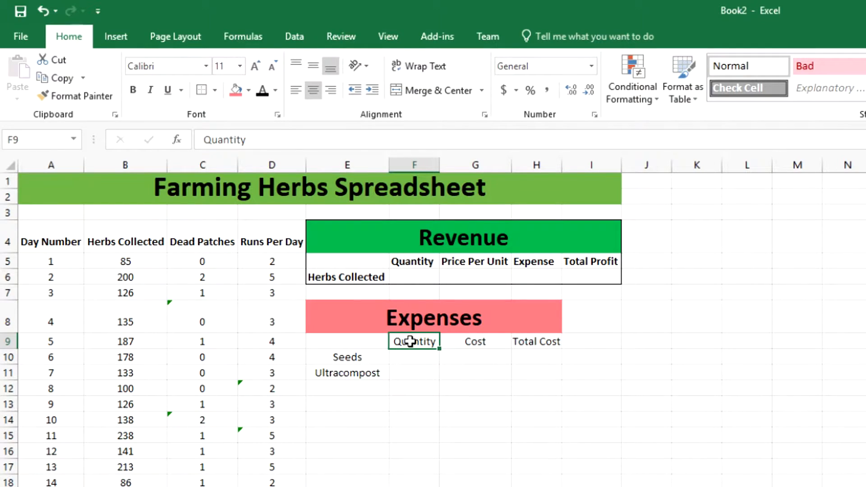
{"action": "left_click_drag", "start_coordinate": [410, 342], "coordinate": [526, 342]}
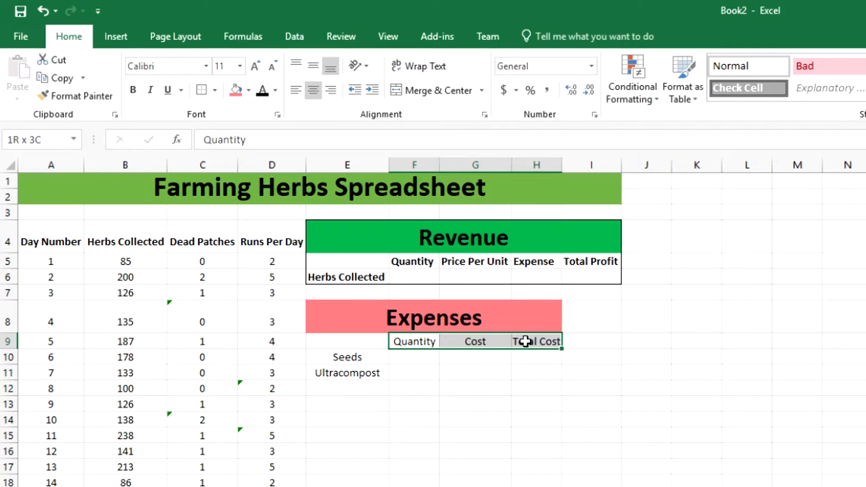
{"action": "left_click", "coordinate": [133, 89]}
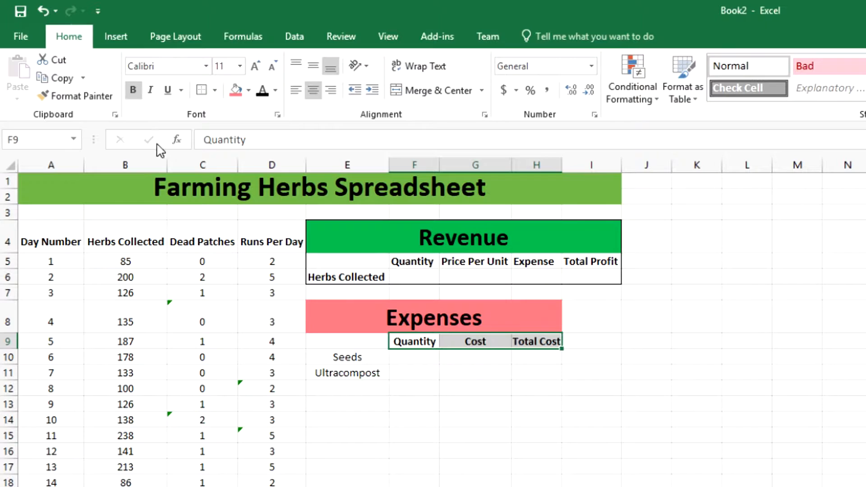
{"action": "left_click", "coordinate": [348, 359]}
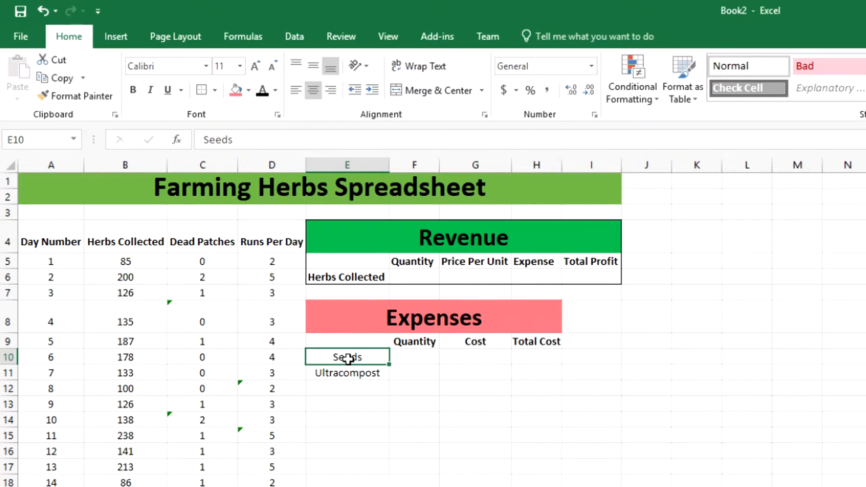
{"action": "left_click_drag", "start_coordinate": [347, 358], "coordinate": [348, 369]}
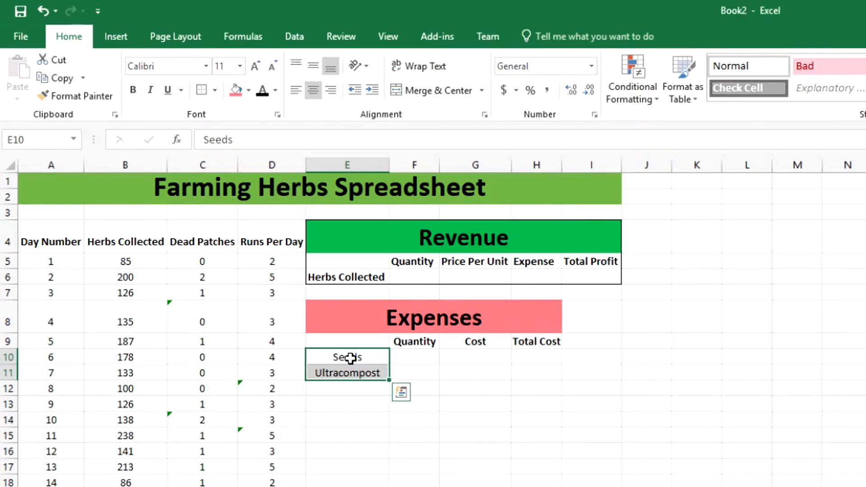
{"action": "left_click", "coordinate": [135, 92]}
- Widen columns H and F slightly so the Total Cost and Quantity subheadings have more room
{"action": "left_click", "coordinate": [532, 341]}
{"action": "left_click", "coordinate": [469, 342]}
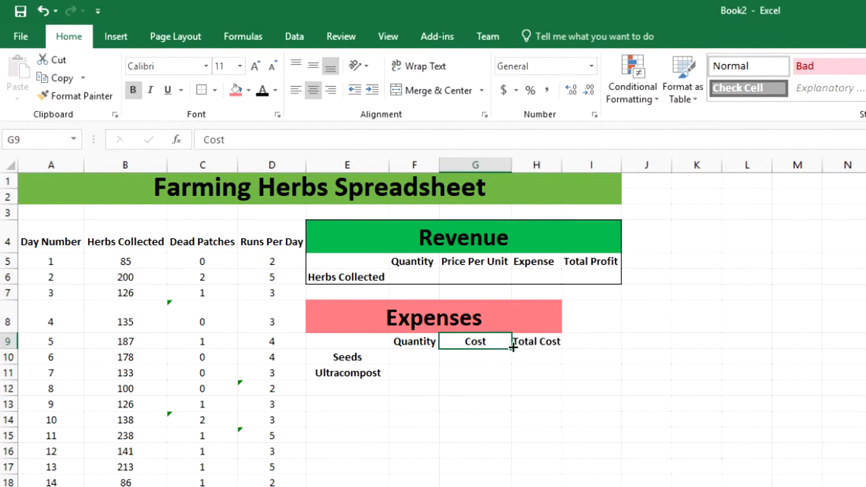
{"action": "left_click", "coordinate": [532, 341]}
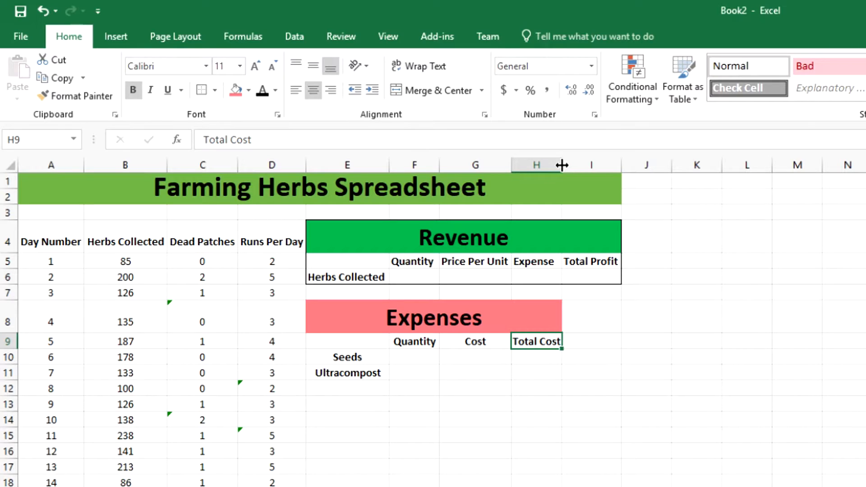
{"action": "left_click_drag", "start_coordinate": [562, 165], "coordinate": [562, 165]}
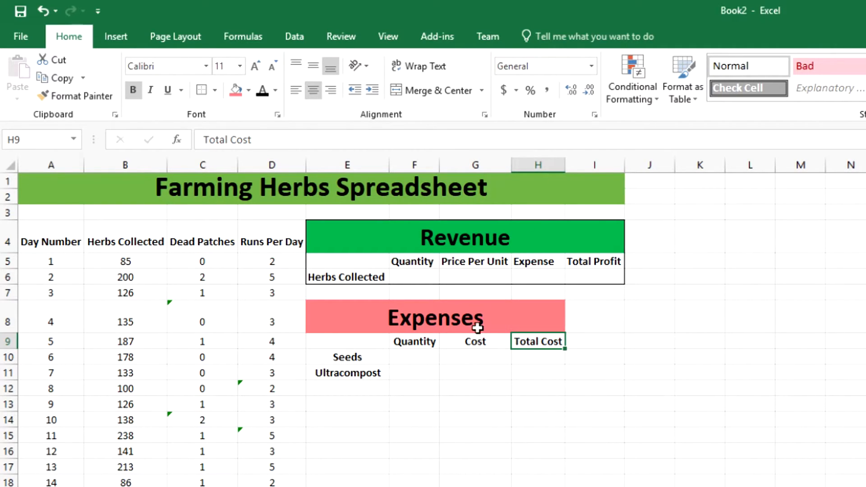
{"action": "left_click", "coordinate": [433, 341]}
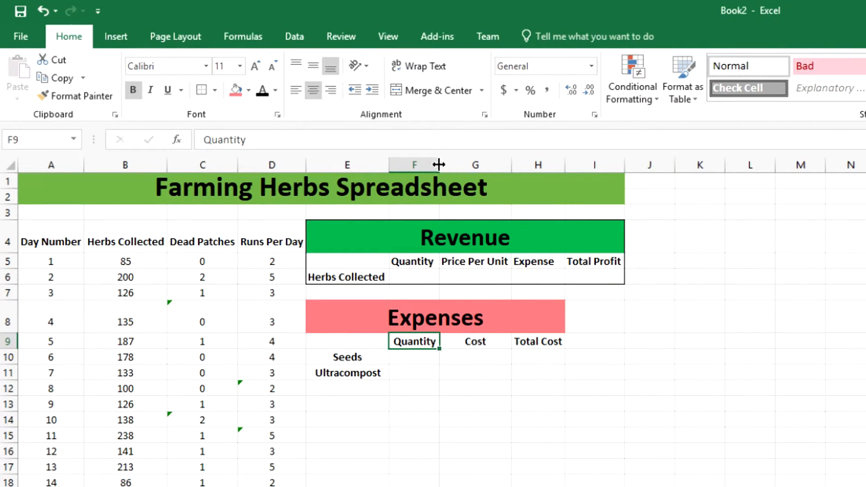
{"action": "left_click_drag", "start_coordinate": [439, 167], "coordinate": [450, 166]}
{"action": "left_click", "coordinate": [460, 392]}
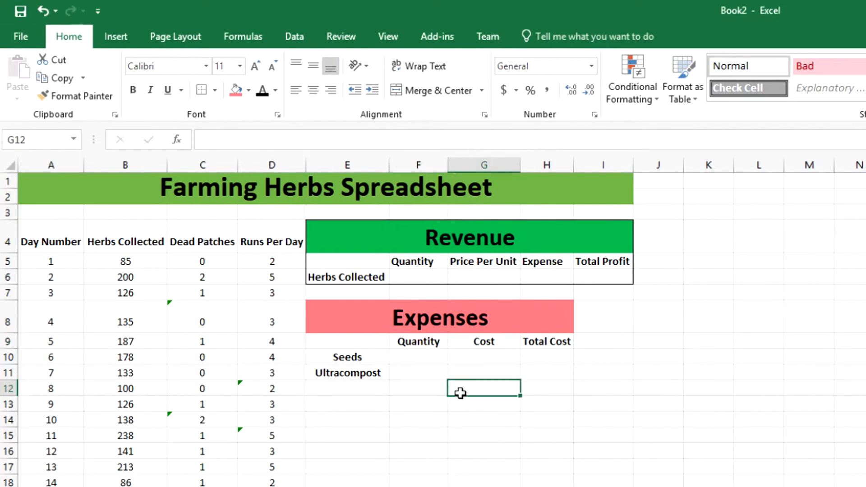
- Apply an outside border around the Expenses section, from the heading in row 8 through E11:H11
{"action": "left_click", "coordinate": [359, 324]}
{"action": "left_click", "coordinate": [366, 347]}
{"action": "left_click", "coordinate": [348, 309]}
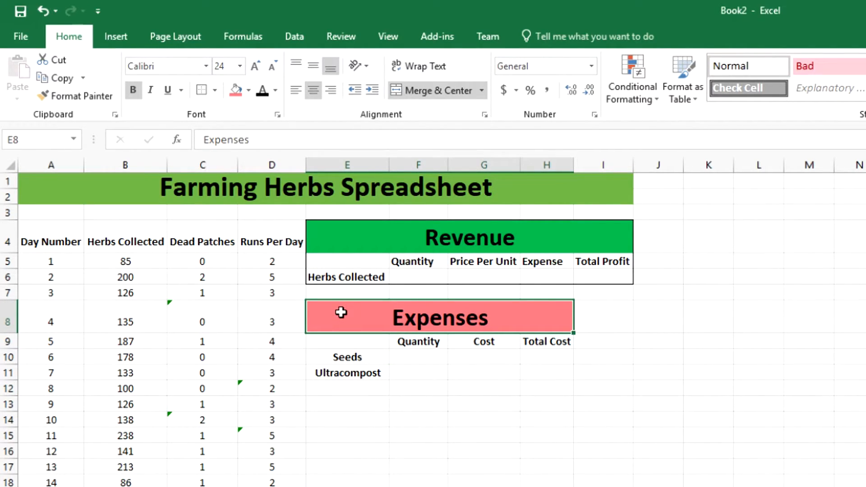
{"action": "mouse_move", "coordinate": [340, 312]}
{"action": "left_mouse_down"}
{"action": "mouse_move", "coordinate": [361, 342]}
{"action": "mouse_move", "coordinate": [414, 360]}
{"action": "mouse_move", "coordinate": [522, 384]}
{"action": "mouse_move", "coordinate": [562, 376]}
{"action": "left_mouse_up"}
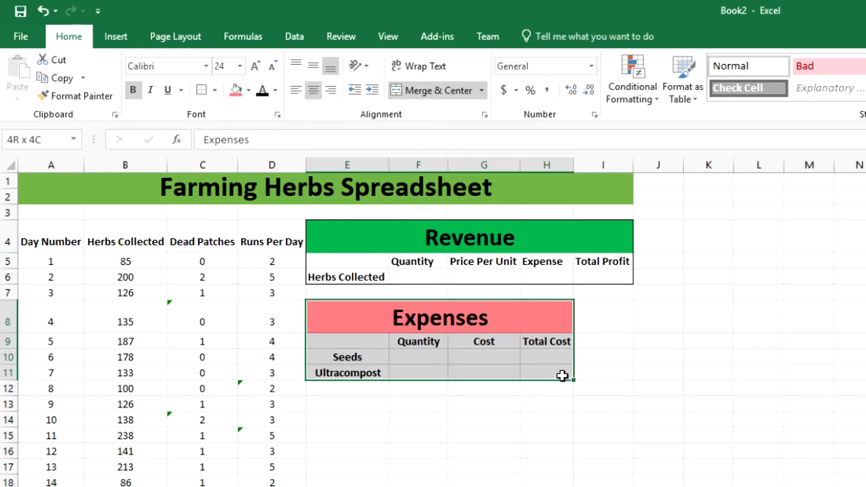
{"action": "left_click", "coordinate": [215, 90]}
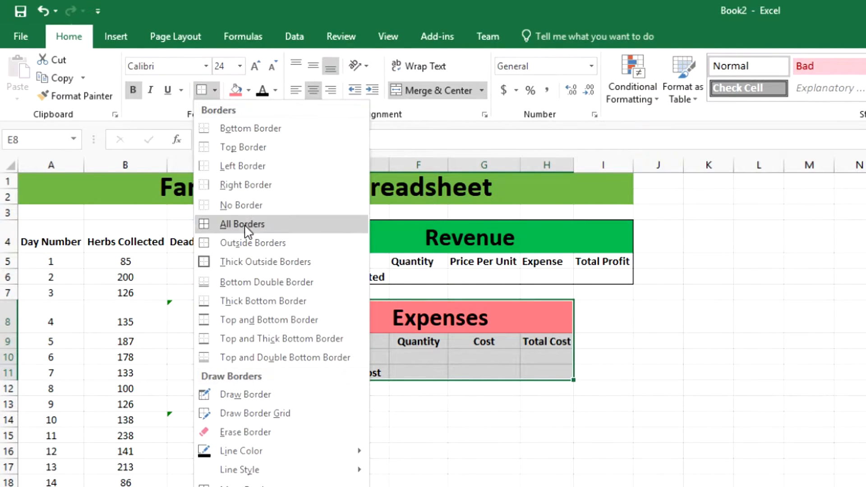
{"action": "left_click", "coordinate": [250, 246]}
{"action": "left_click", "coordinate": [638, 369]}
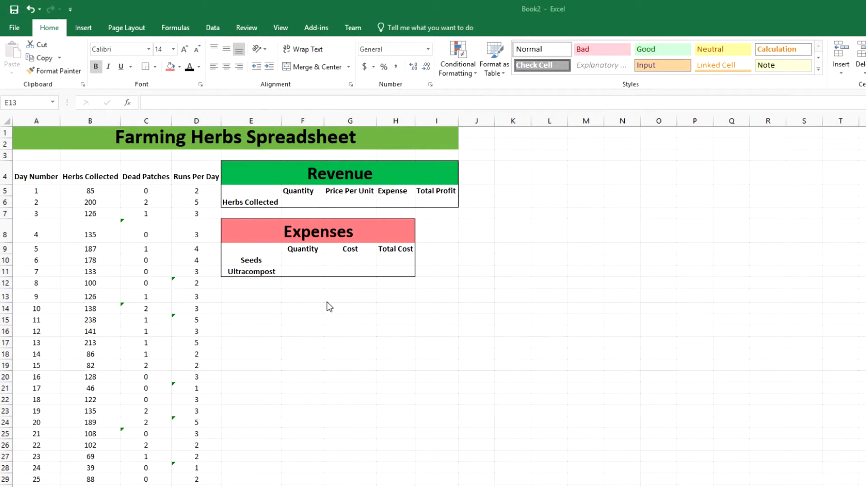
- Enter the heading Some Interesting Data in cell E13
{"action": "left_click", "coordinate": [237, 293]}
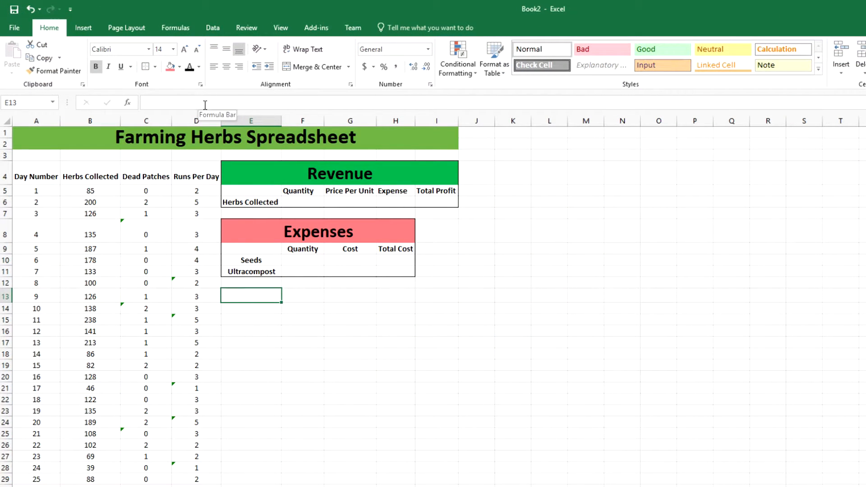
{"action": "double_click", "coordinate": [240, 296]}
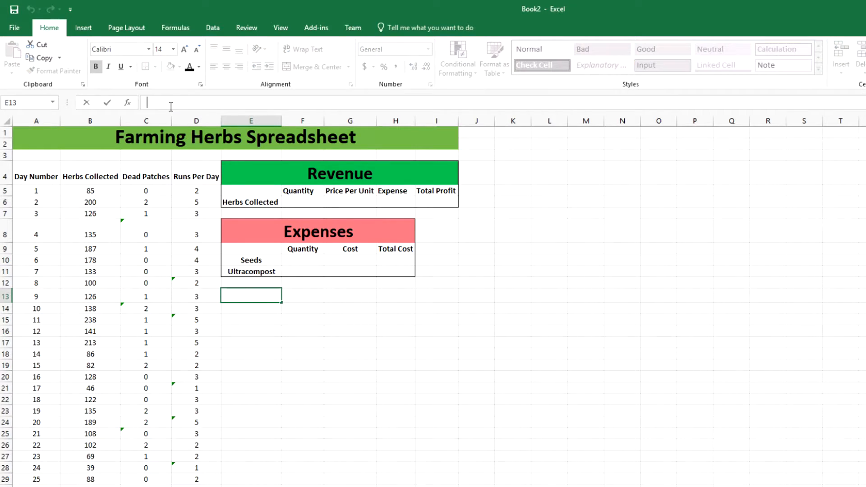
{"action": "type", "text": "Some Interesting Data"}
{"action": "key", "text": "Return"}
- Keep the Some Interesting Data heading bold at font size 14 and merge and center it across E13:F13
{"action": "left_click", "coordinate": [247, 296]}
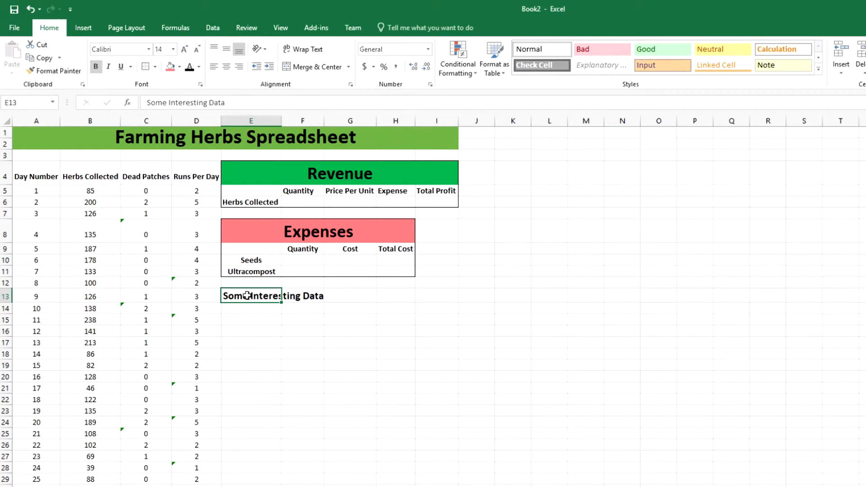
{"action": "left_click_drag", "start_coordinate": [247, 296], "coordinate": [302, 298]}
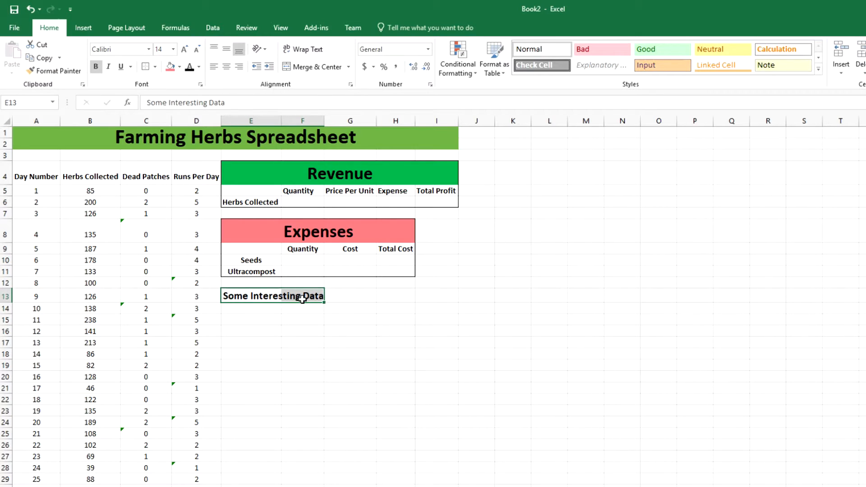
{"action": "left_click", "coordinate": [173, 49]}
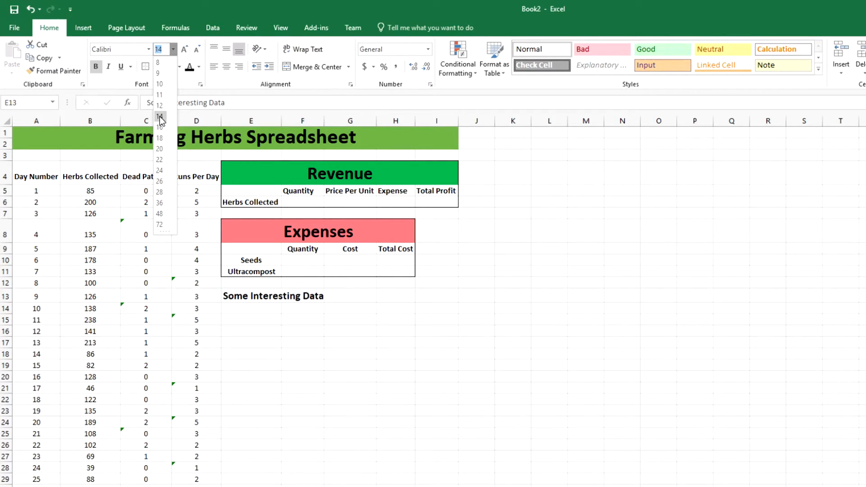
{"action": "left_click", "coordinate": [160, 116]}
{"action": "left_click", "coordinate": [97, 65]}
{"action": "left_click", "coordinate": [98, 65]}
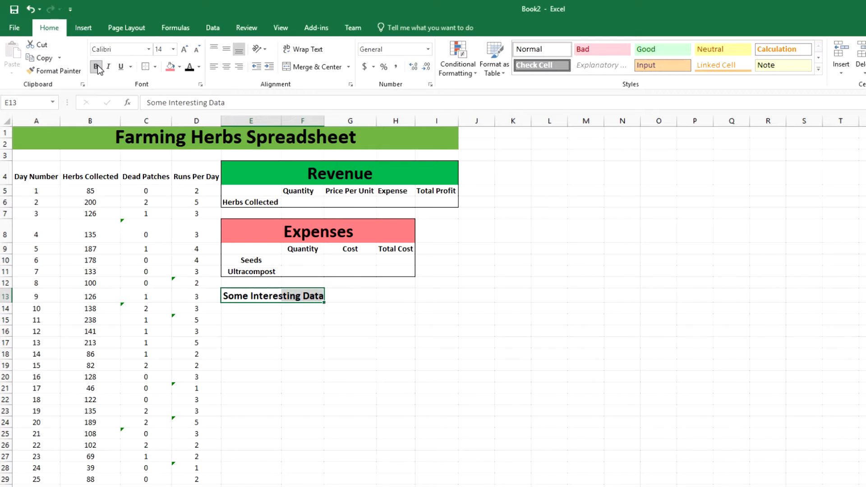
{"action": "left_click", "coordinate": [309, 69]}
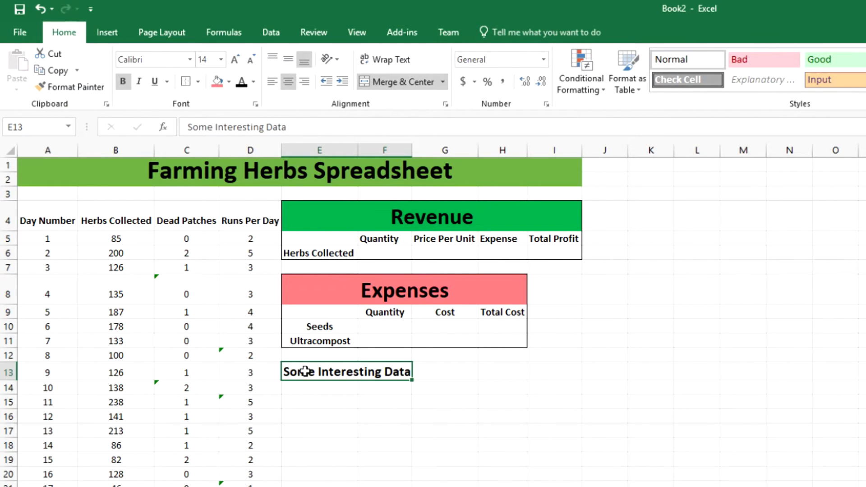
- Fill the Some Interesting Data heading with a light gold theme color
{"action": "left_click", "coordinate": [229, 84]}
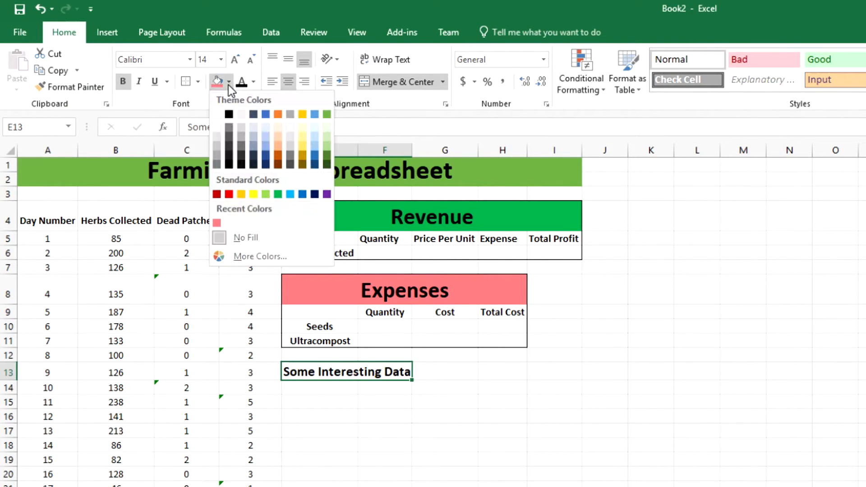
{"action": "left_click", "coordinate": [303, 148]}
- Enter the labels Mean, Median, Mode and Average Runs Per Day in cells E14 to E17
{"action": "left_click", "coordinate": [310, 387]}
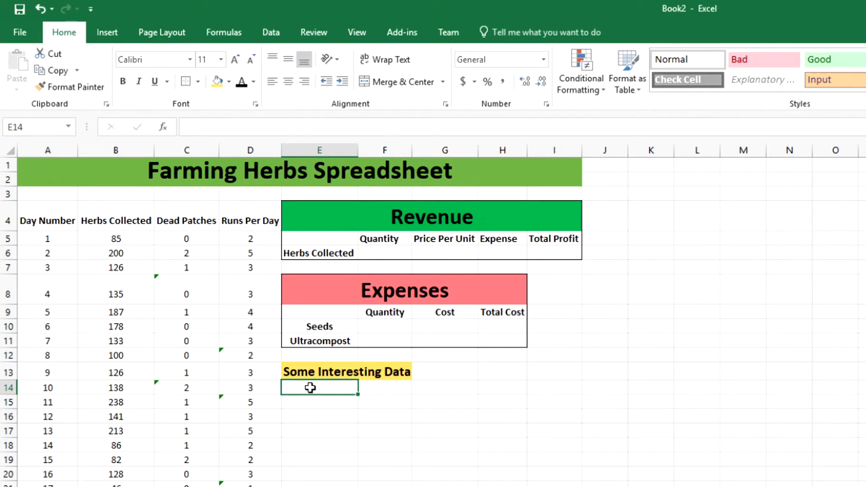
{"action": "type", "text": "Mean"}
{"action": "key", "text": "Return"}
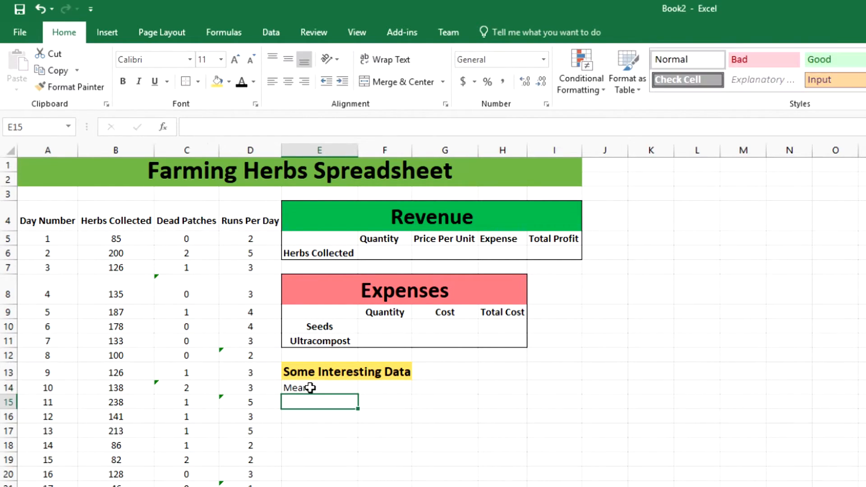
{"action": "type", "text": "Median"}
{"action": "key", "text": "Return"}
{"action": "type", "text": "Mode"}
{"action": "key", "text": "Return"}
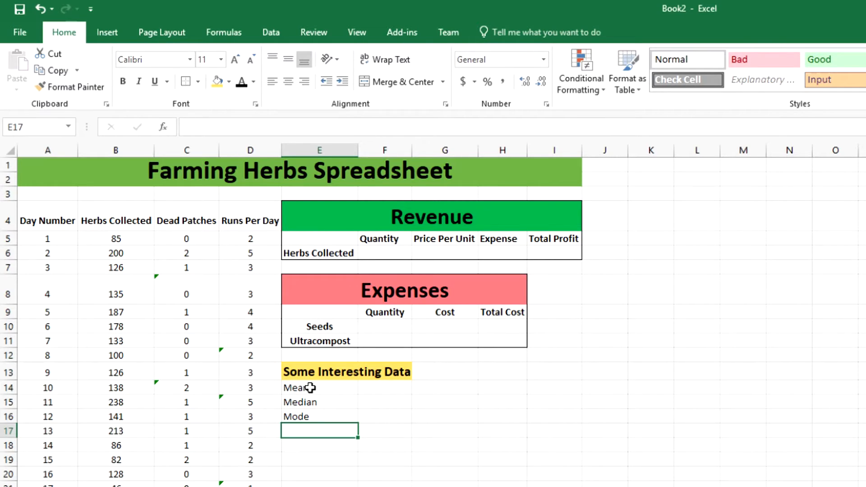
{"action": "type", "text": "Average"}
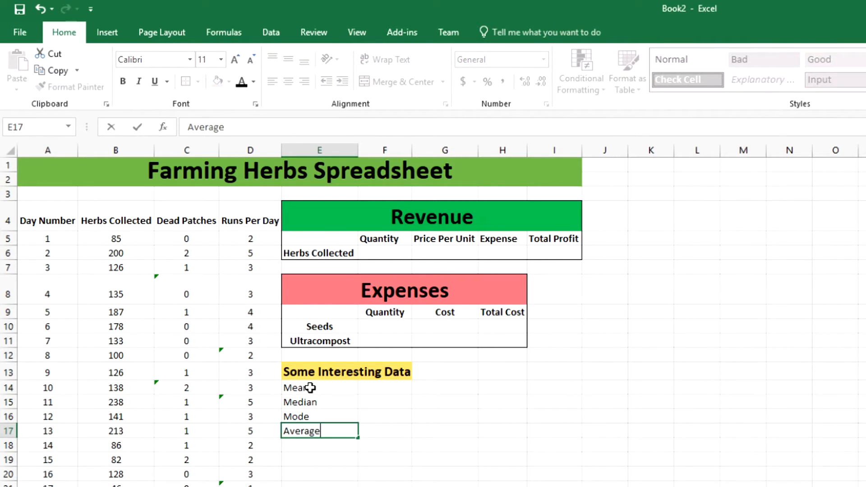
{"action": "type", "text": " Runs Per Day"}
{"action": "key", "text": "Return"}
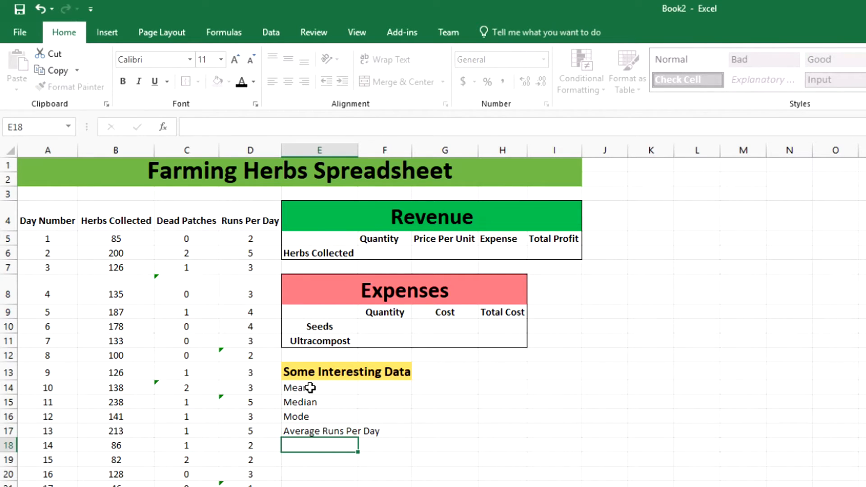
- Autofit column E so the Average Runs Per Day label fits inside its cell
{"action": "left_click", "coordinate": [312, 431]}
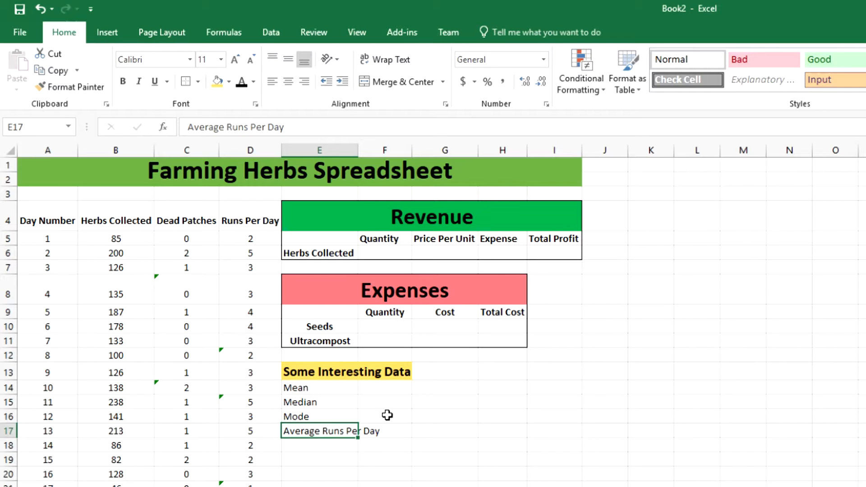
{"action": "left_click", "coordinate": [389, 432]}
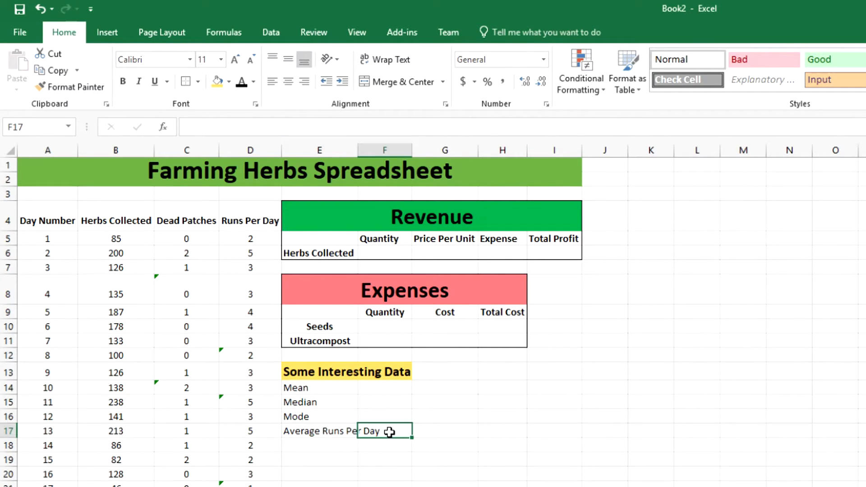
{"action": "double_click", "coordinate": [356, 150]}
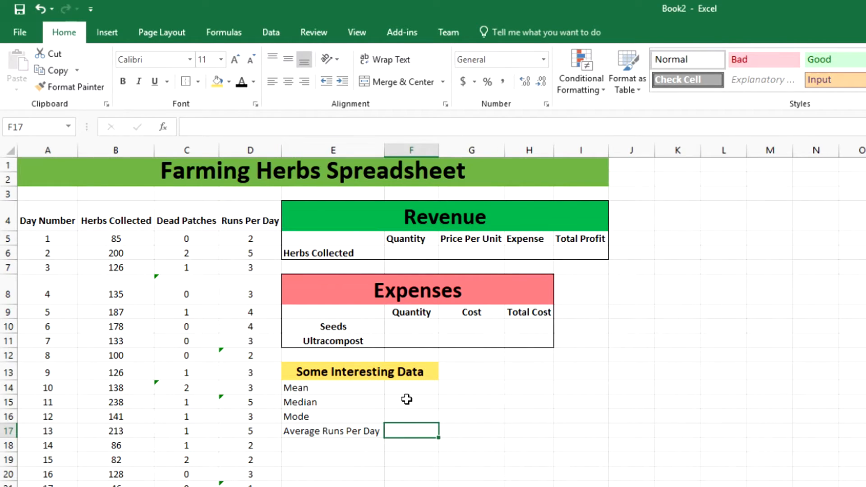
{"action": "left_click", "coordinate": [367, 431]}
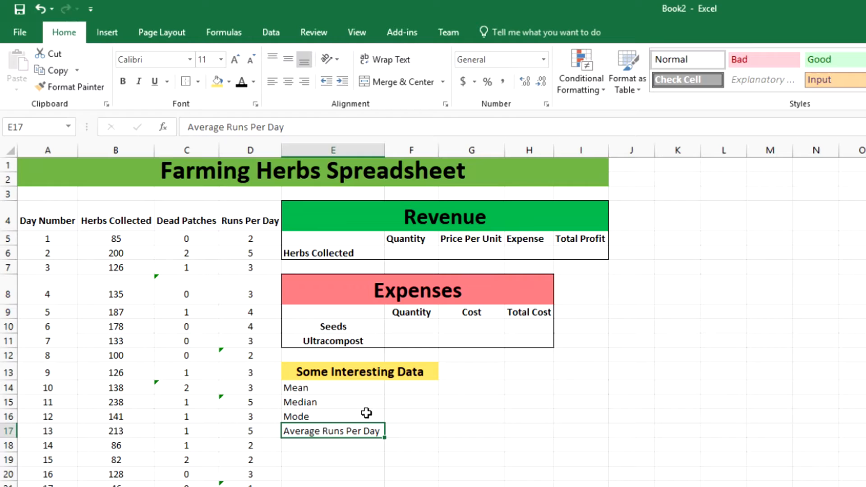
- Make the Mean to Average Runs Per Day labels in E14:E17 bold and center them
{"action": "left_click", "coordinate": [341, 391]}
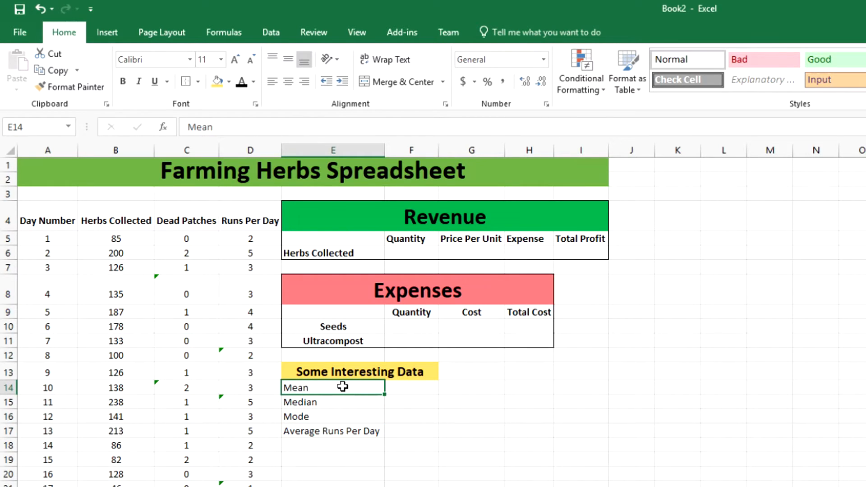
{"action": "left_click", "coordinate": [331, 370]}
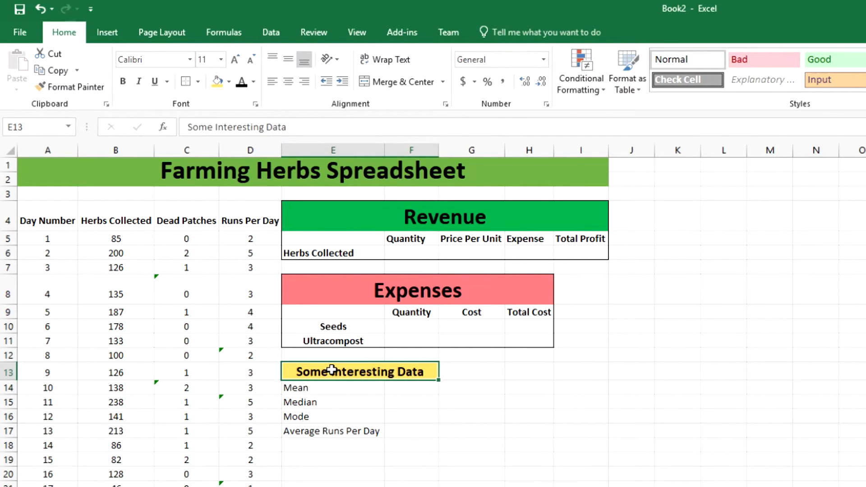
{"action": "left_click", "coordinate": [332, 388]}
{"action": "left_click_drag", "start_coordinate": [329, 391], "coordinate": [348, 432]}
{"action": "left_click", "coordinate": [123, 82]}
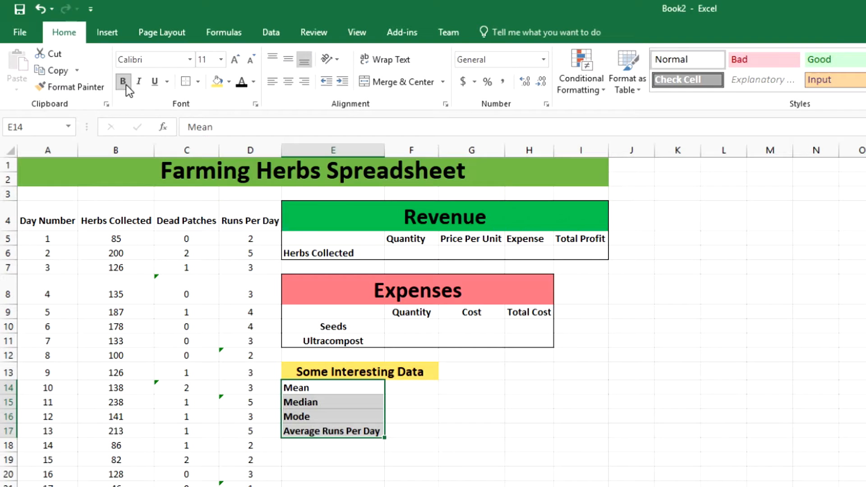
{"action": "left_click", "coordinate": [288, 83]}
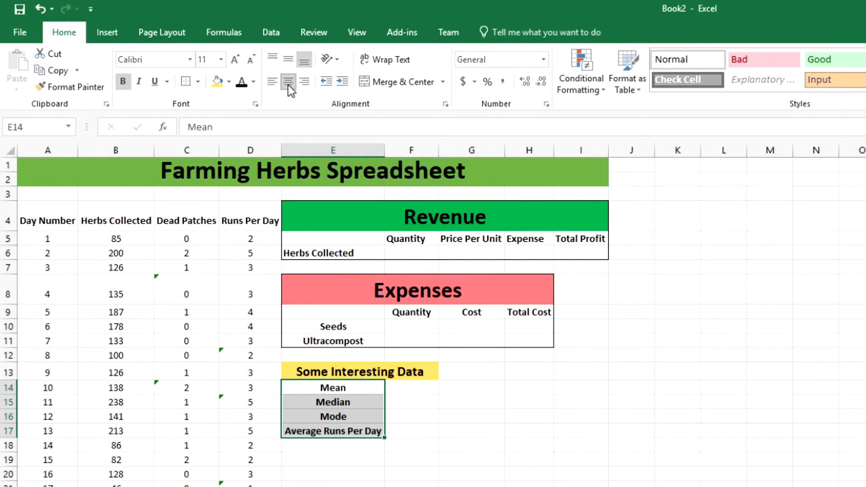
{"action": "left_click", "coordinate": [402, 412]}
- Apply an outside border around the Some Interesting Data section, E13:F17
{"action": "left_click", "coordinate": [358, 369]}
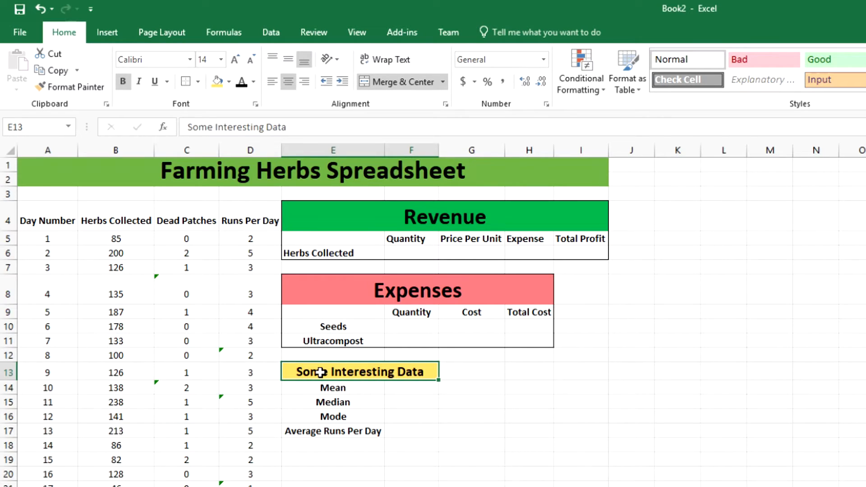
{"action": "left_click_drag", "start_coordinate": [298, 369], "coordinate": [323, 420]}
{"action": "left_click_drag", "start_coordinate": [323, 438], "coordinate": [326, 431]}
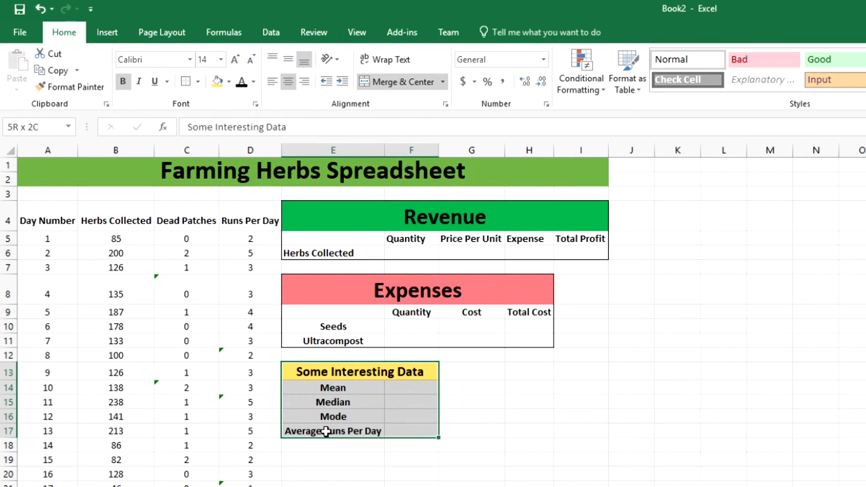
{"action": "left_click_drag", "start_coordinate": [372, 375], "coordinate": [319, 430]}
{"action": "left_click", "coordinate": [199, 81]}
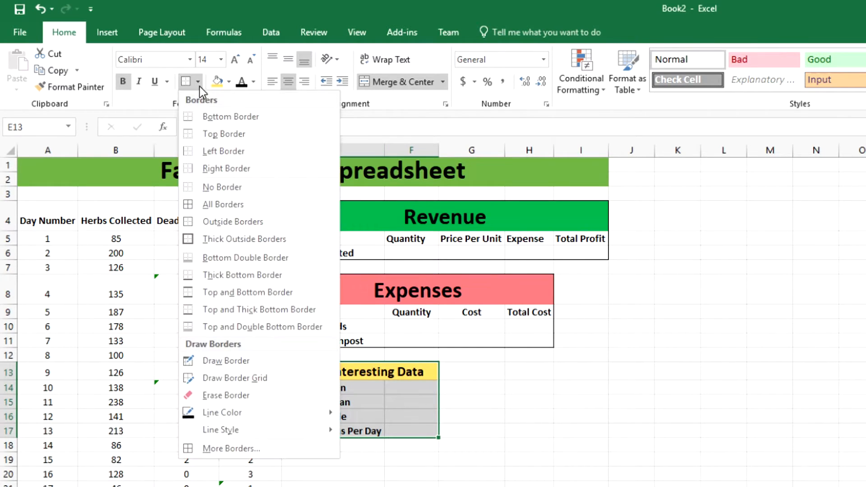
{"action": "left_click", "coordinate": [238, 221]}
{"action": "left_click", "coordinate": [471, 415]}
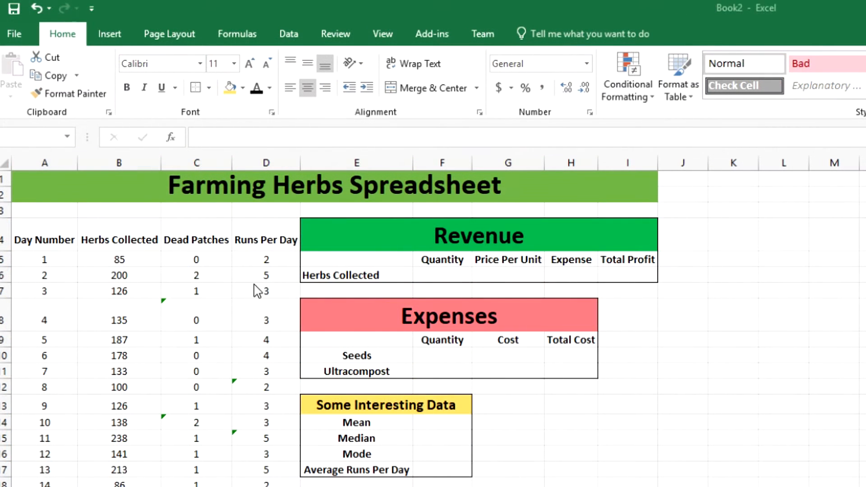
- Center the Herbs Collected label in cell E6 of the Revenue section
{"action": "left_click", "coordinate": [357, 274]}
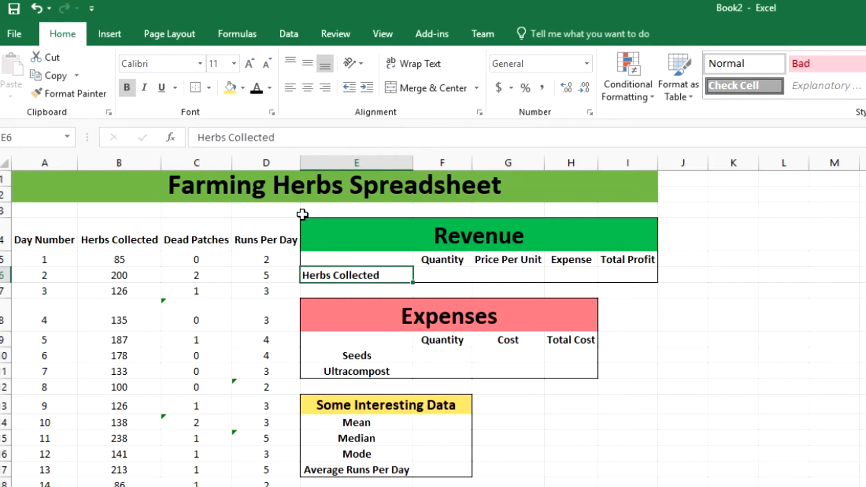
{"action": "left_click", "coordinate": [308, 87]}
- Enter =SUM(B5:B34) in cell F6 to total the herbs collected as the Revenue quantity
{"action": "left_click", "coordinate": [444, 276]}
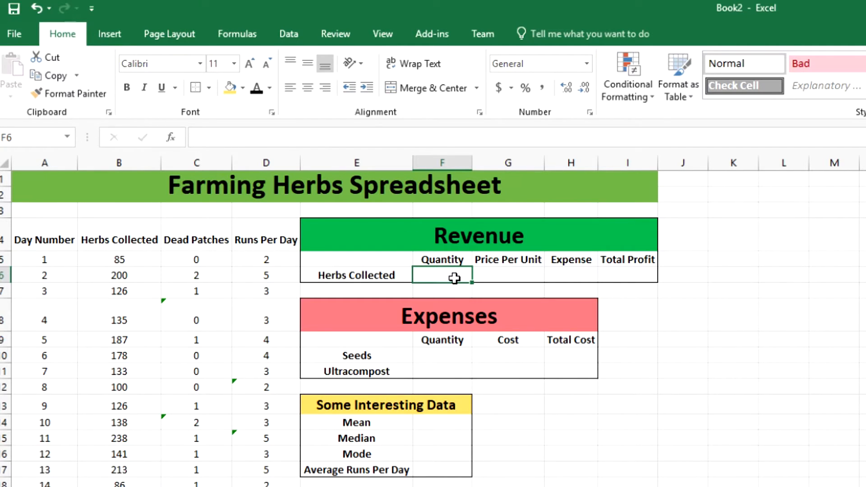
{"action": "left_click", "coordinate": [267, 131]}
{"action": "type", "text": "="}
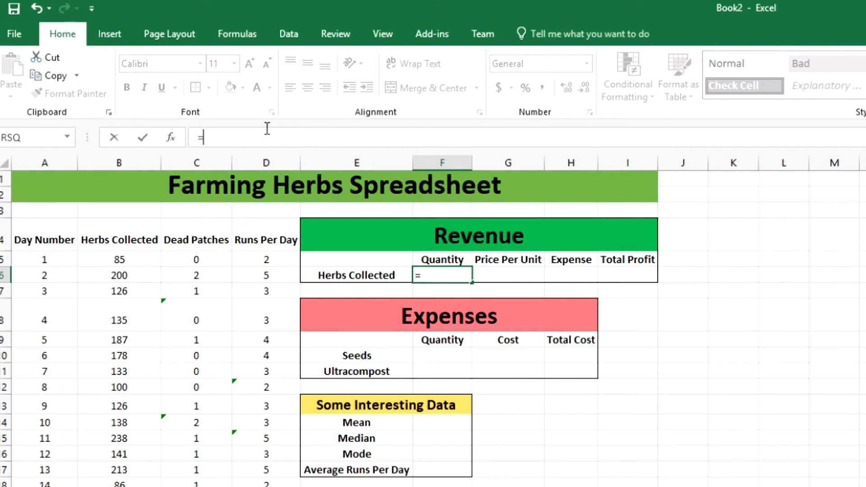
{"action": "type", "text": "SUM"}
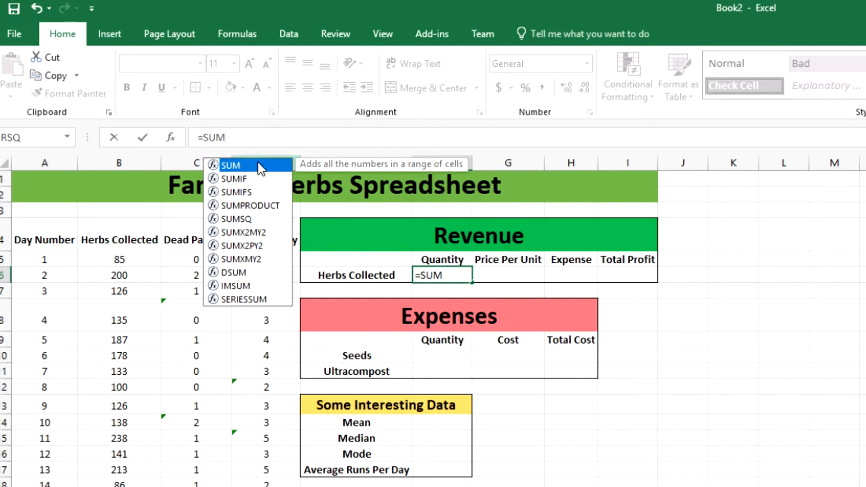
{"action": "double_click", "coordinate": [239, 170]}
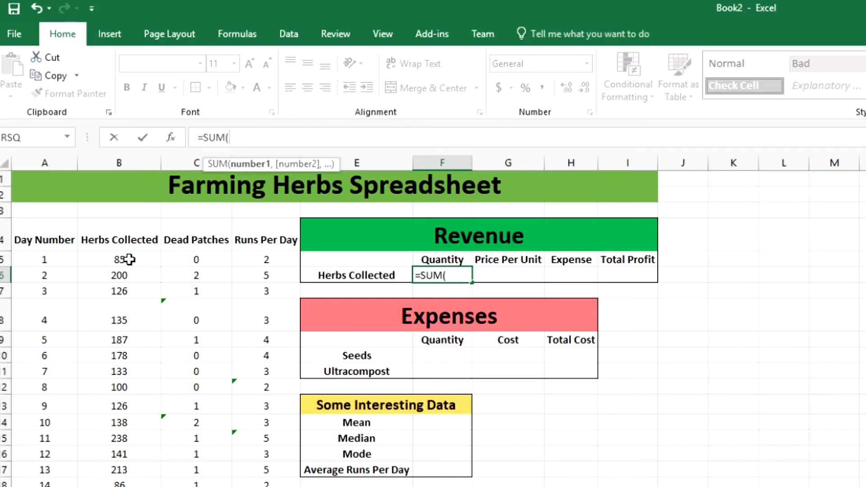
{"action": "left_click_drag", "start_coordinate": [129, 260], "coordinate": [135, 486]}
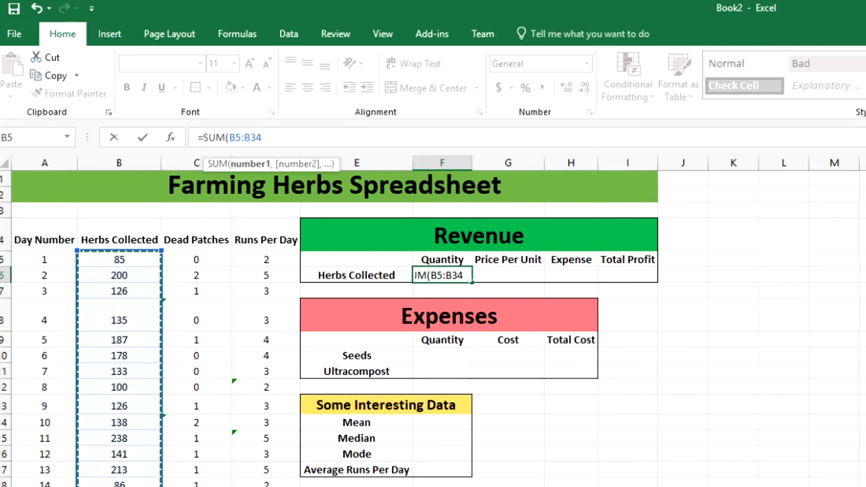
{"action": "left_click", "coordinate": [283, 144]}
{"action": "type", "text": ")"}
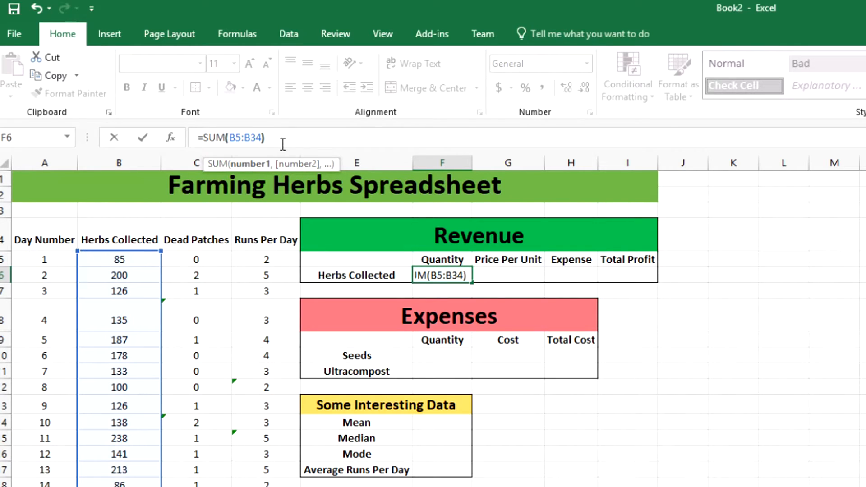
{"action": "key", "text": "Return"}
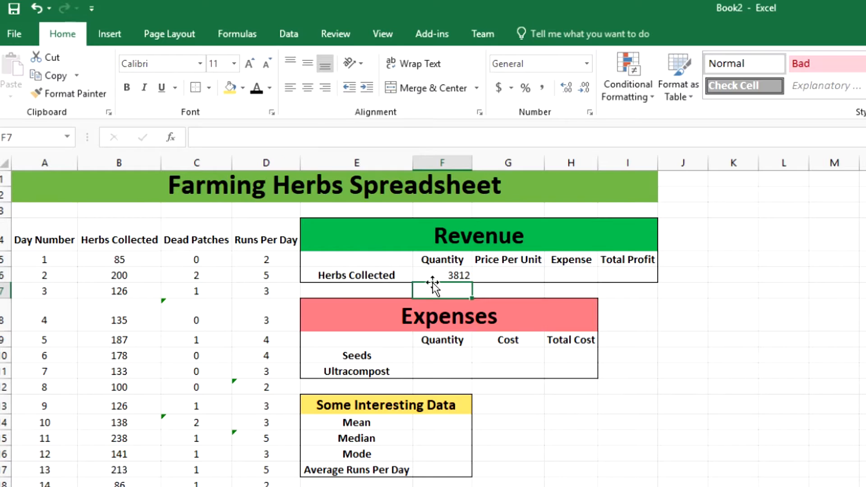
- Center the contents of the Revenue value cells F6:I6
{"action": "left_click_drag", "start_coordinate": [440, 274], "coordinate": [612, 276]}
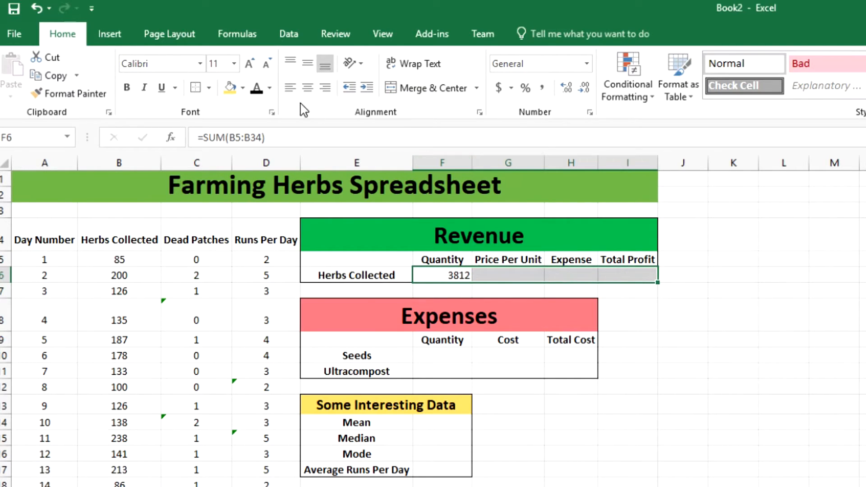
{"action": "left_click", "coordinate": [307, 95]}
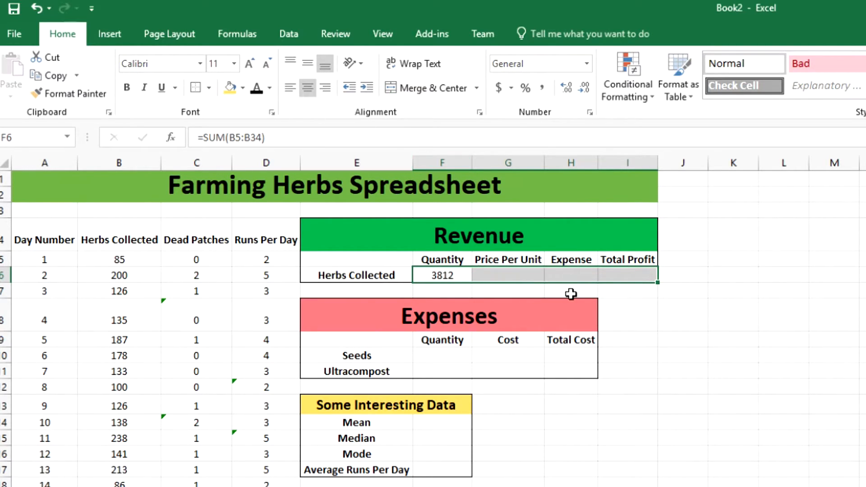
{"action": "left_click", "coordinate": [526, 289]}
- Enter =8134 in cell G6 as the Price Per Unit for the herbs collected
{"action": "left_click", "coordinate": [501, 277]}
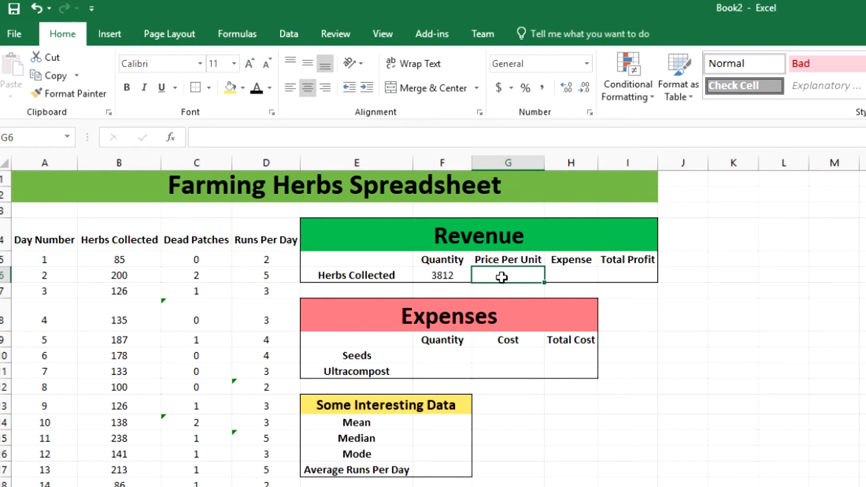
{"action": "left_click", "coordinate": [307, 140]}
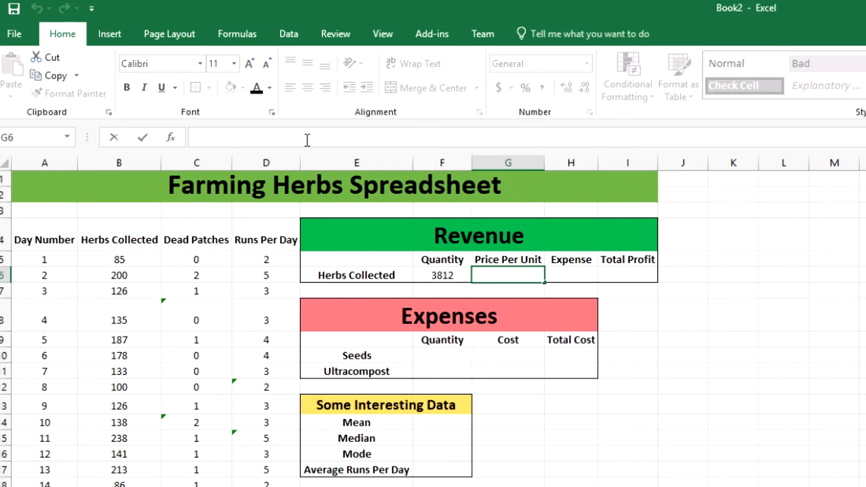
{"action": "type", "text": "="}
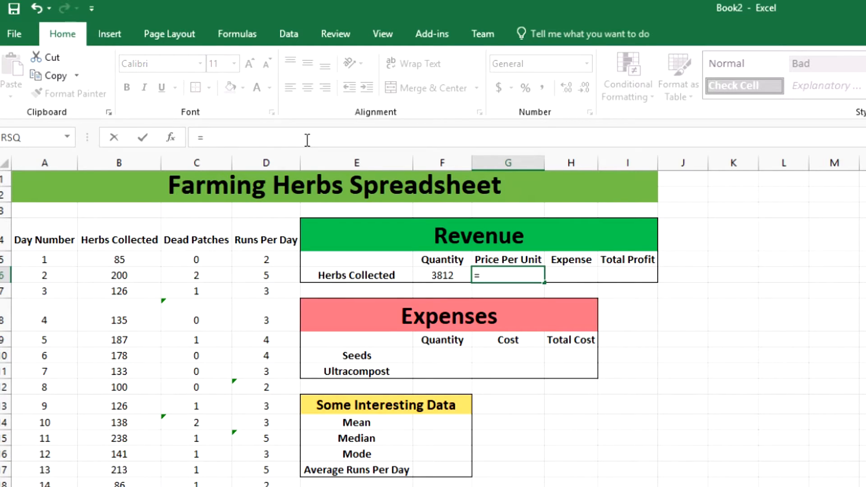
{"action": "type", "text": "8134"}
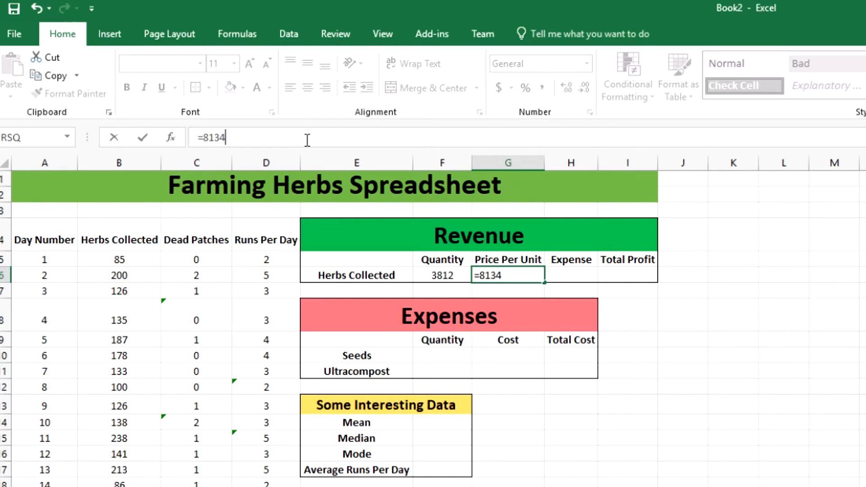
{"action": "key", "text": "Return"}
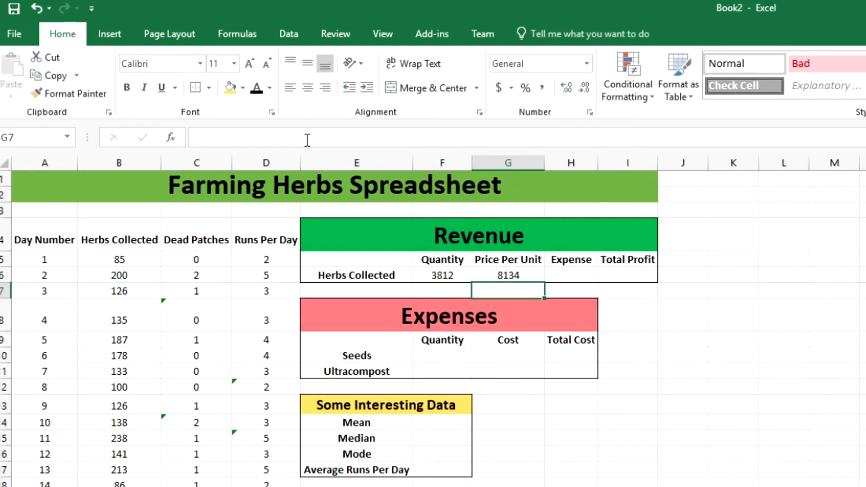
{"action": "left_click", "coordinate": [516, 272]}
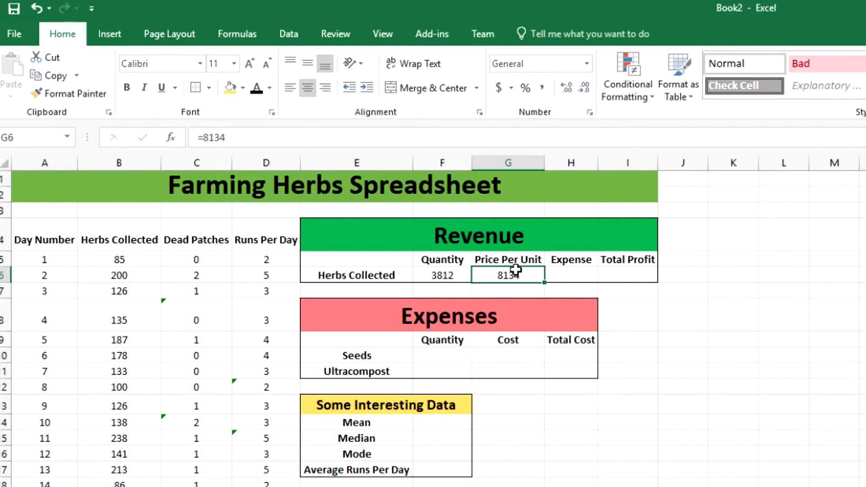
{"action": "left_click", "coordinate": [568, 272]}
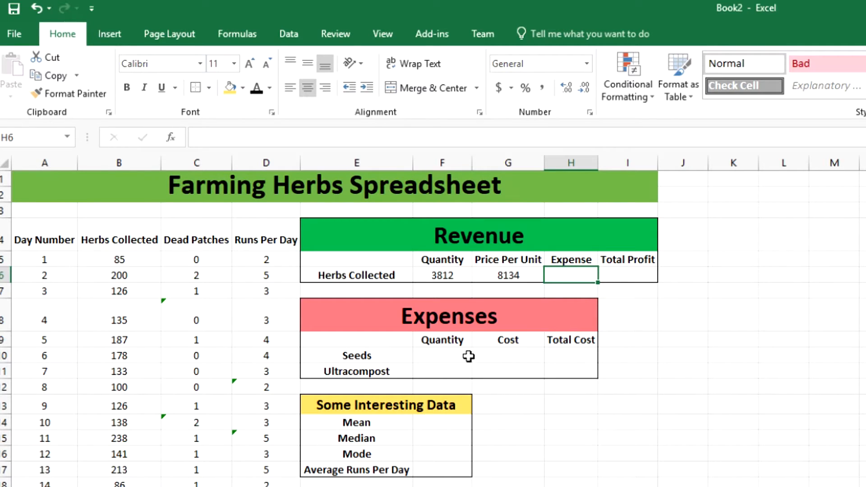
- Enter =1000 in cell F10 as the Seeds quantity in the Expenses section
{"action": "left_click", "coordinate": [442, 354]}
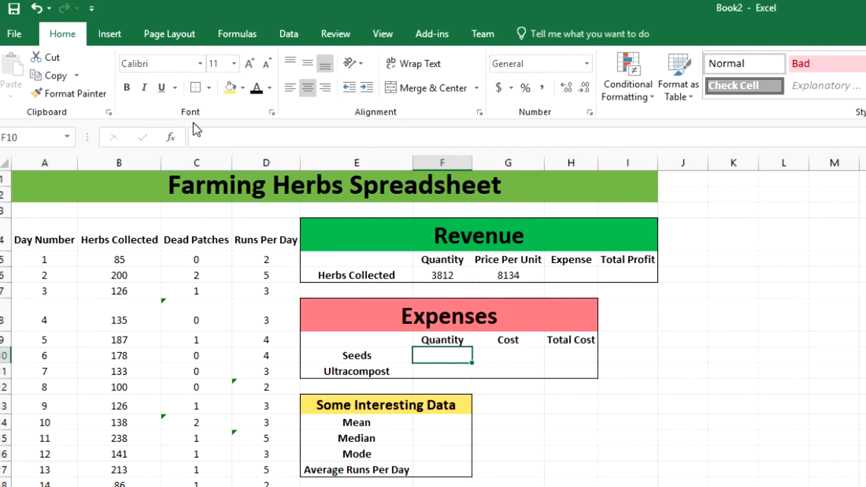
{"action": "left_click", "coordinate": [240, 140]}
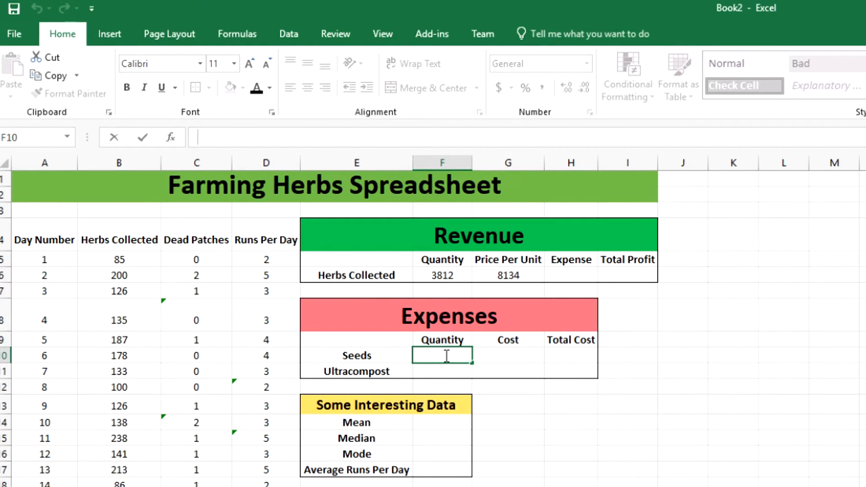
{"action": "left_click", "coordinate": [220, 135]}
{"action": "type", "text": "=1000"}
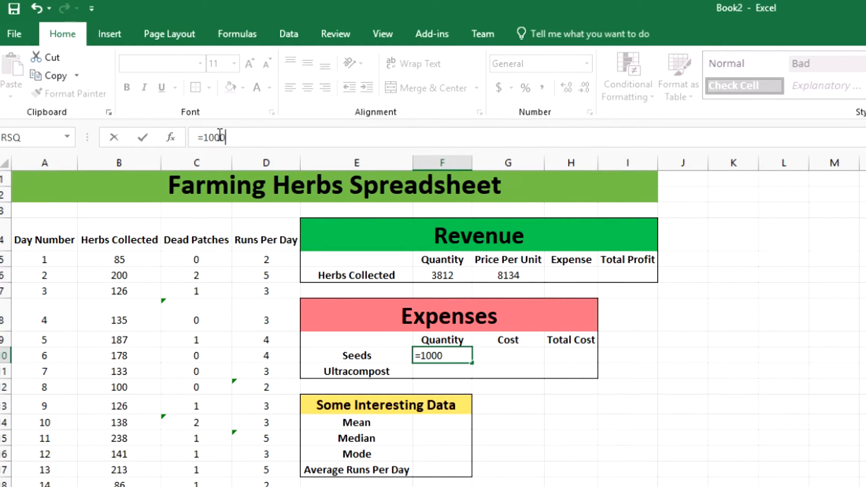
{"action": "key", "text": "Return"}
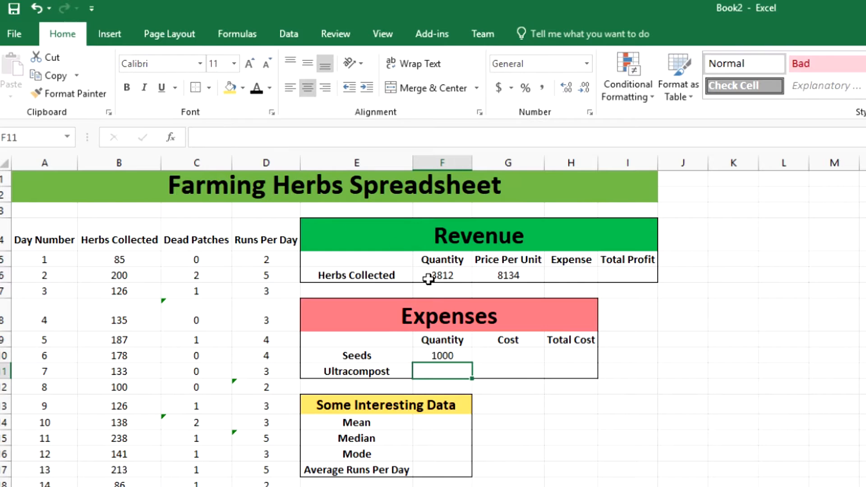
- Enter =36453 in cell G10 as the cost of the Seeds
{"action": "left_click", "coordinate": [509, 357]}
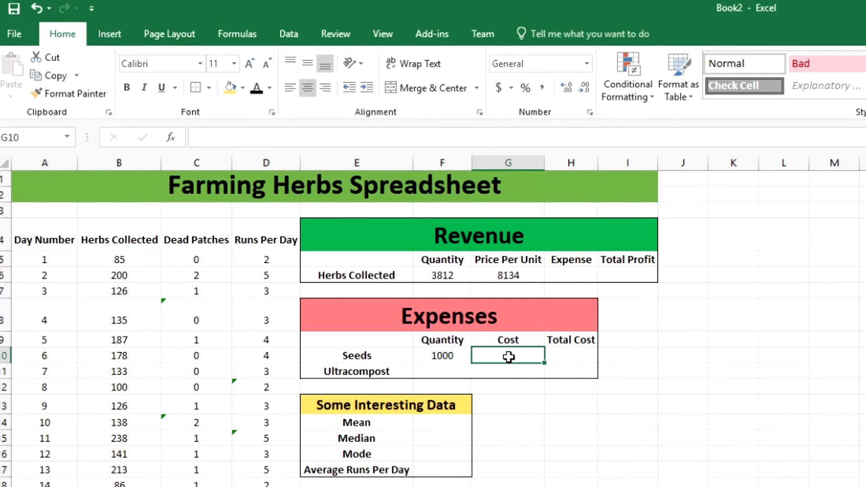
{"action": "left_click", "coordinate": [264, 141]}
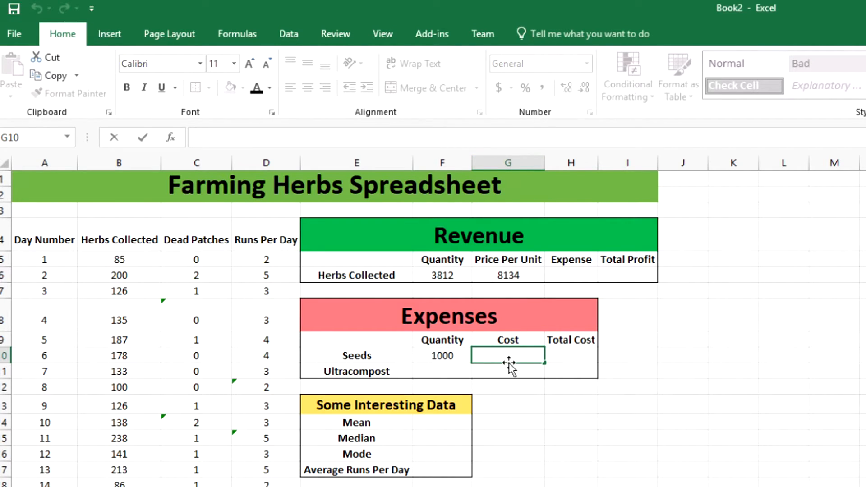
{"action": "type", "text": "="}
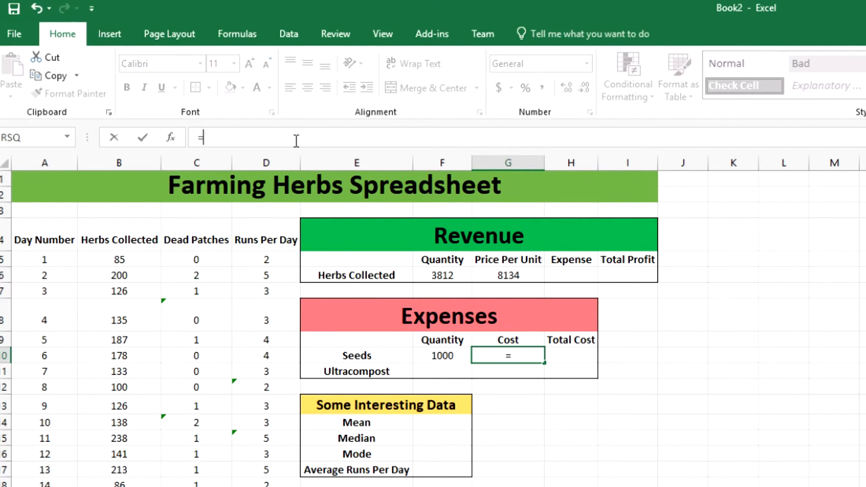
{"action": "type", "text": "36453"}
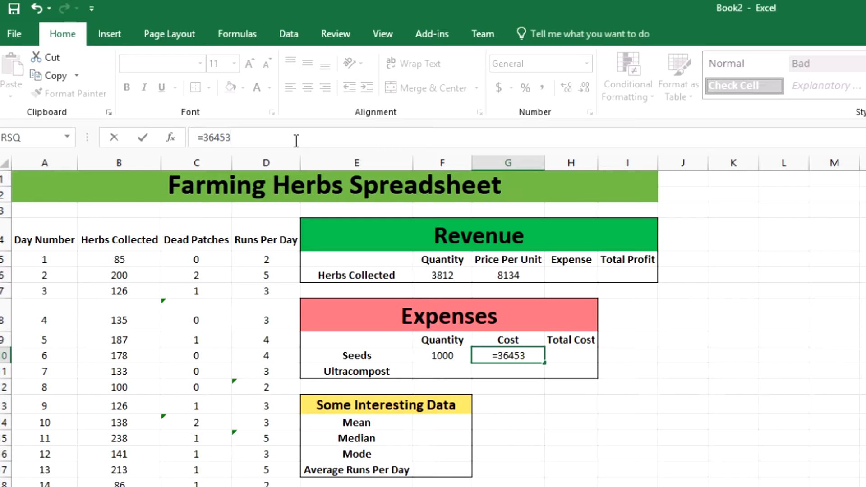
{"action": "key", "text": "Return"}
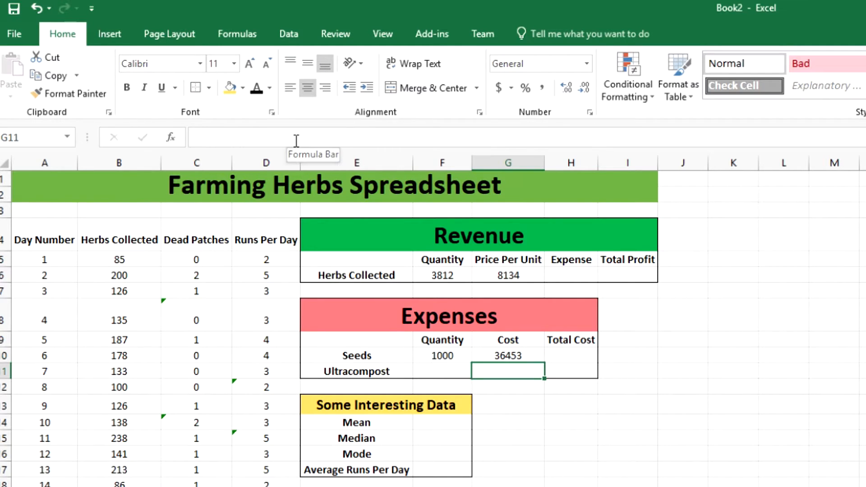
- Enter =F10*G10 in cell H10 to calculate the Total Cost of the Seeds
{"action": "left_click", "coordinate": [552, 354]}
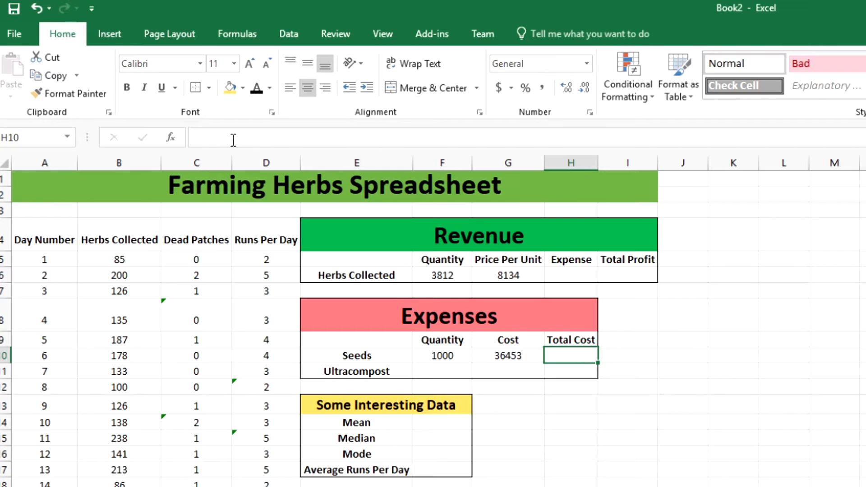
{"action": "left_click", "coordinate": [213, 141]}
{"action": "type", "text": "="}
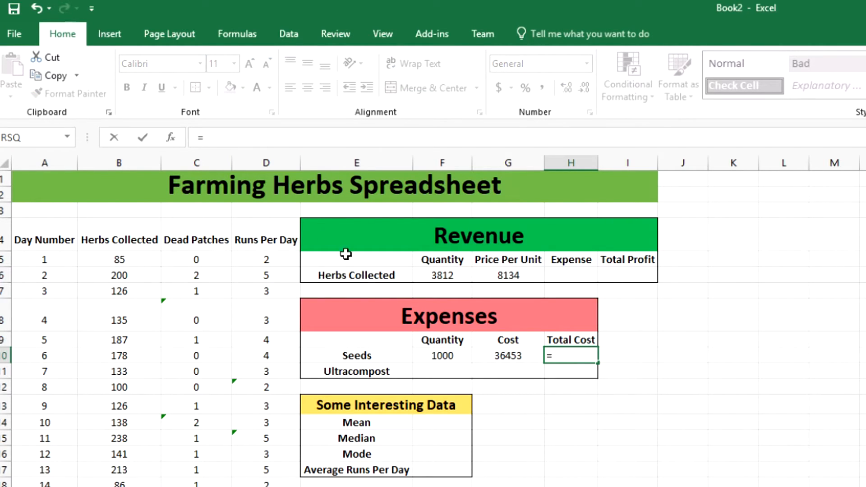
{"action": "left_click", "coordinate": [437, 355]}
{"action": "type", "text": "*"}
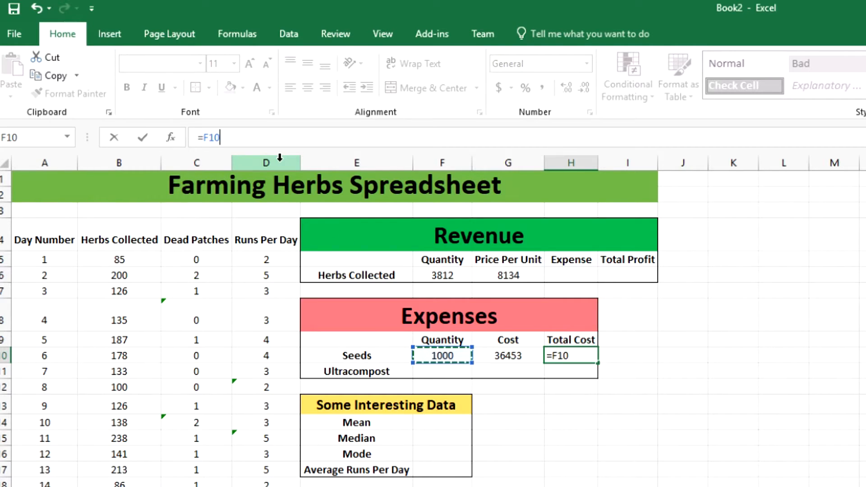
{"action": "left_click", "coordinate": [509, 357]}
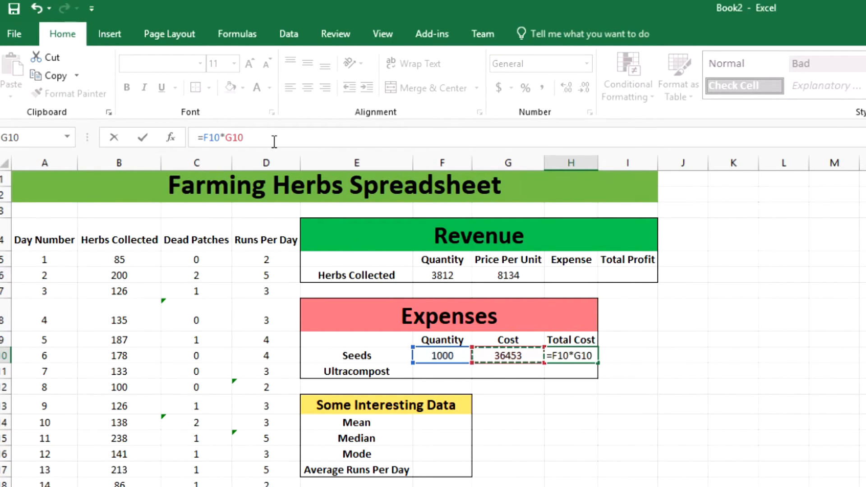
{"action": "key", "text": "Return"}
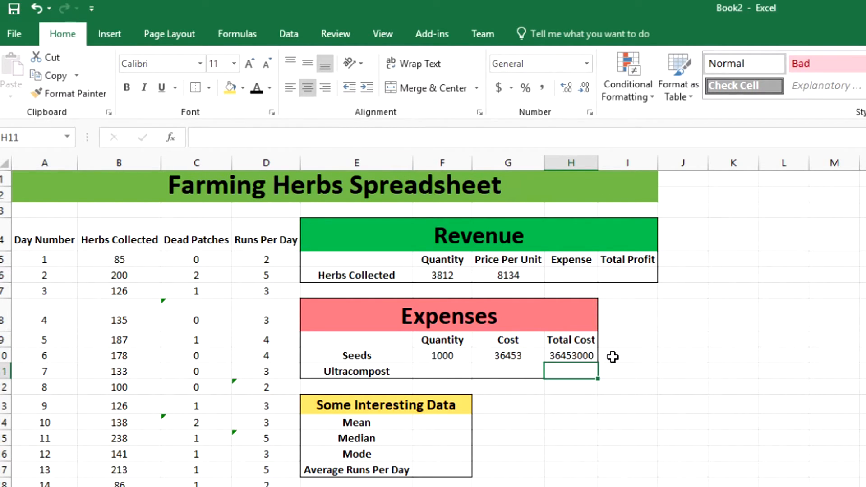
{"action": "left_click", "coordinate": [581, 357]}
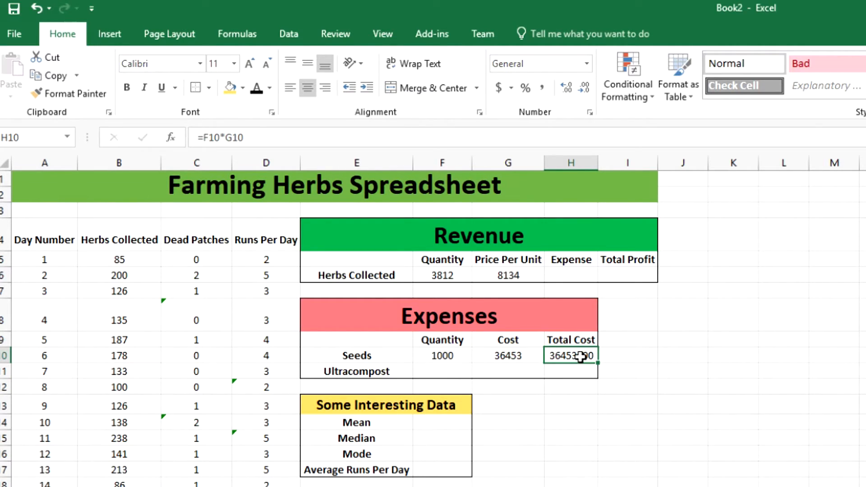
- Enter =1000 in cell F11 as the Ultracompost quantity in the Expenses section
{"action": "left_click", "coordinate": [453, 368]}
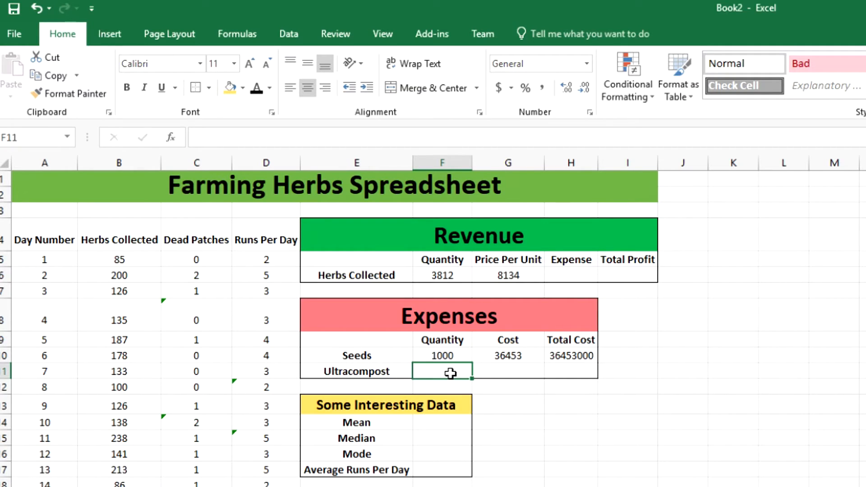
{"action": "left_click", "coordinate": [287, 140]}
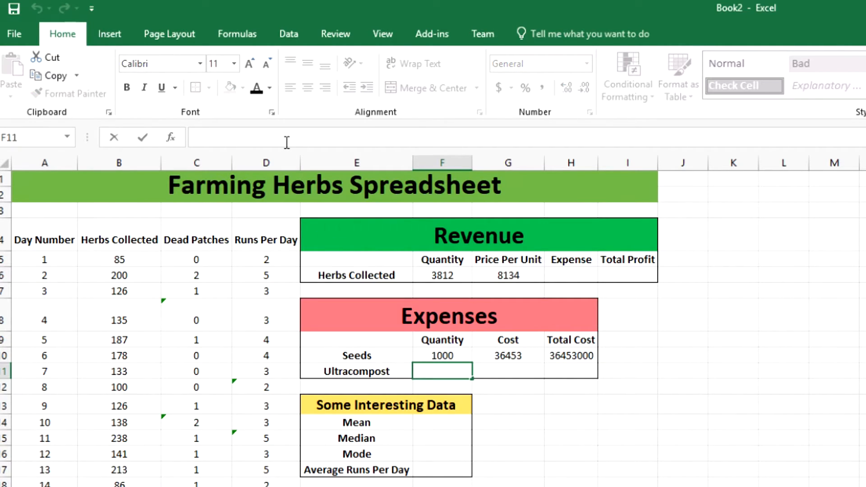
{"action": "type", "text": "=1000"}
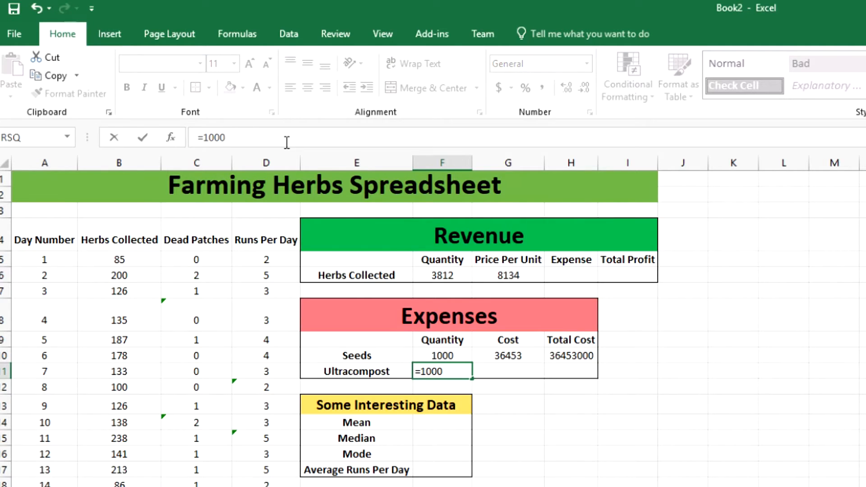
{"action": "key", "text": "Return"}
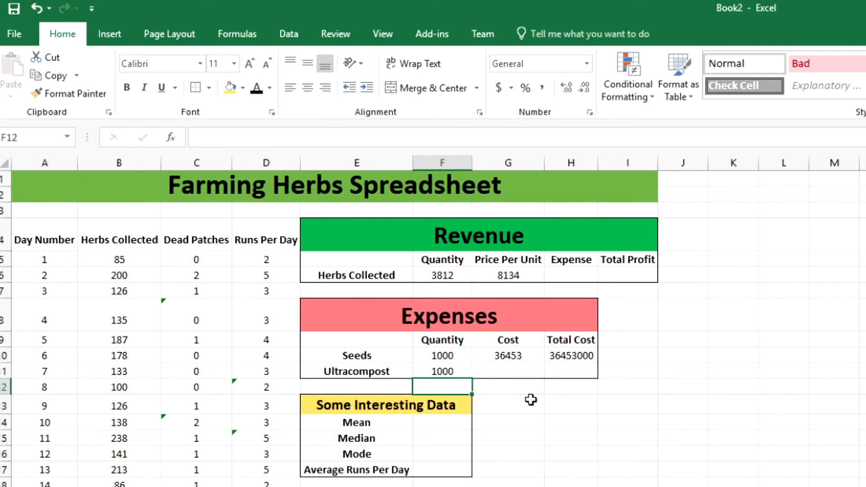
- Enter =2329 in cell G11 as the cost of the Ultracompost
{"action": "left_click", "coordinate": [498, 372]}
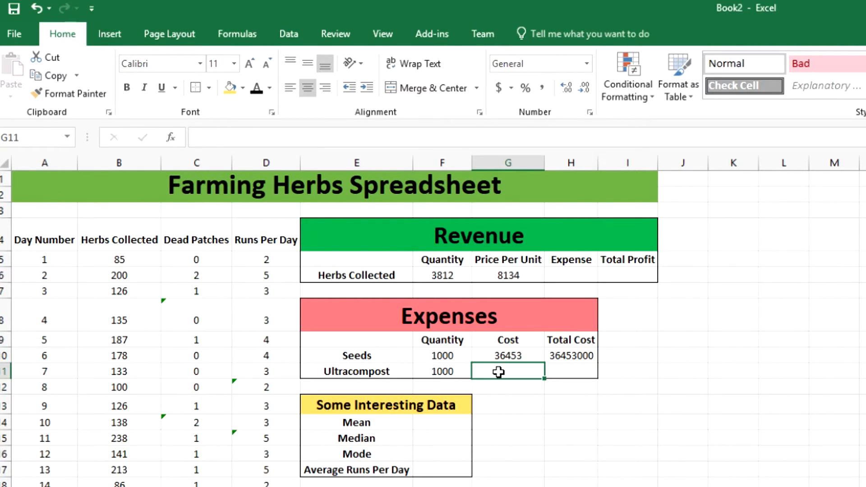
{"action": "left_click", "coordinate": [281, 141]}
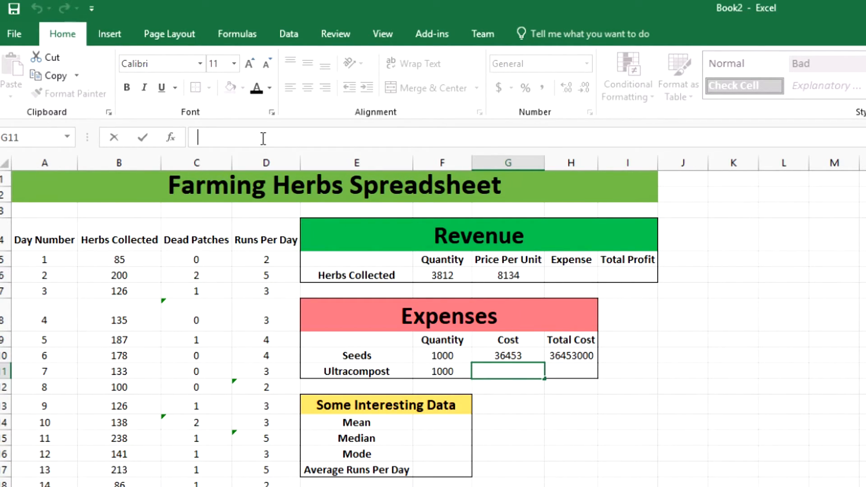
{"action": "type", "text": "=2"}
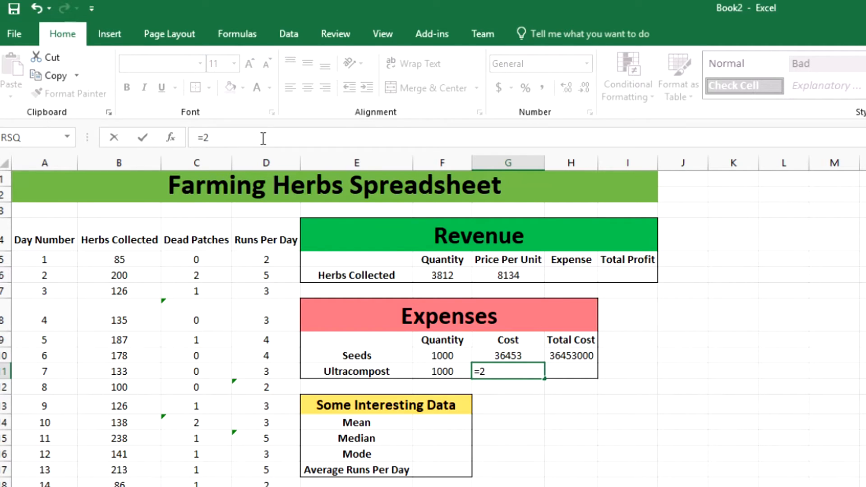
{"action": "type", "text": "329"}
{"action": "key", "text": "Return"}
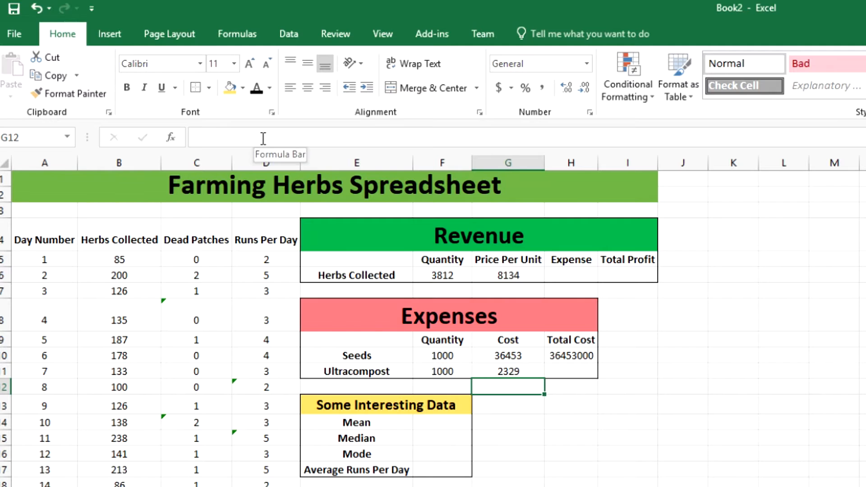
- Enter =F11*G11 in cell H11 to calculate the Total Cost of the Ultracompost
{"action": "left_click", "coordinate": [562, 371]}
{"action": "left_click", "coordinate": [251, 144]}
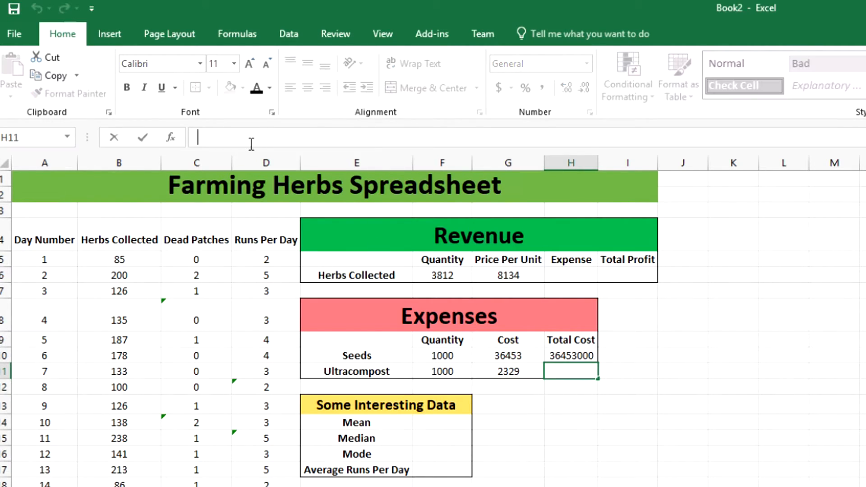
{"action": "type", "text": "="}
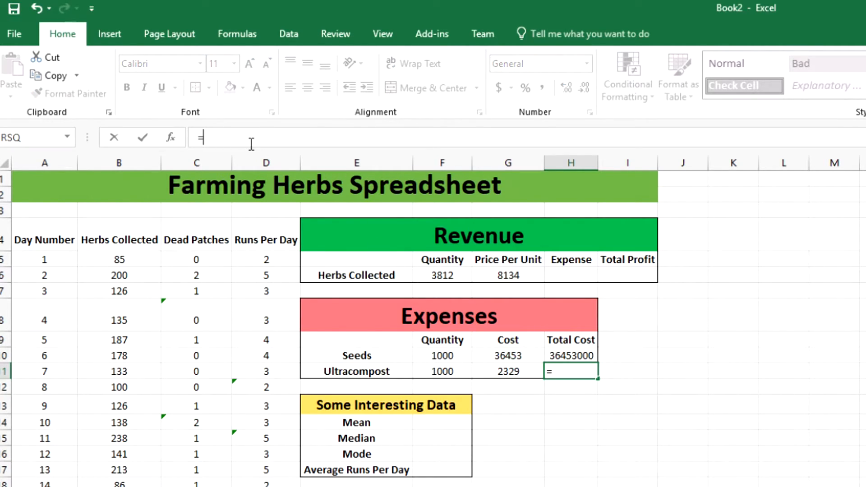
{"action": "left_click", "coordinate": [450, 374]}
{"action": "type", "text": "*"}
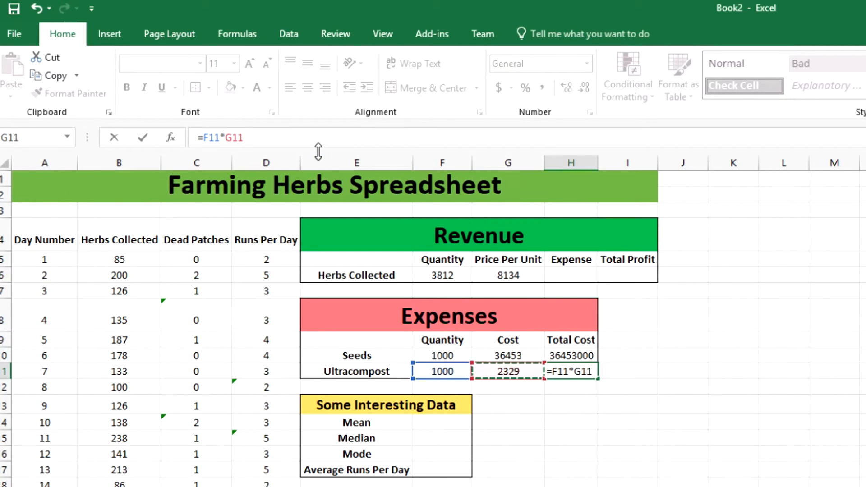
{"action": "key", "text": "Return"}
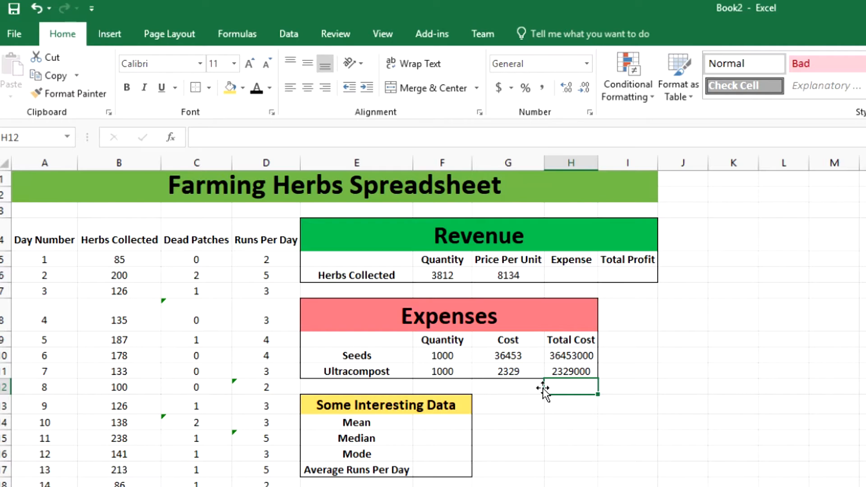
- Enter =H10+H11 in cell H6 to add both total costs as the Revenue section's Expense
{"action": "left_click", "coordinate": [571, 275]}
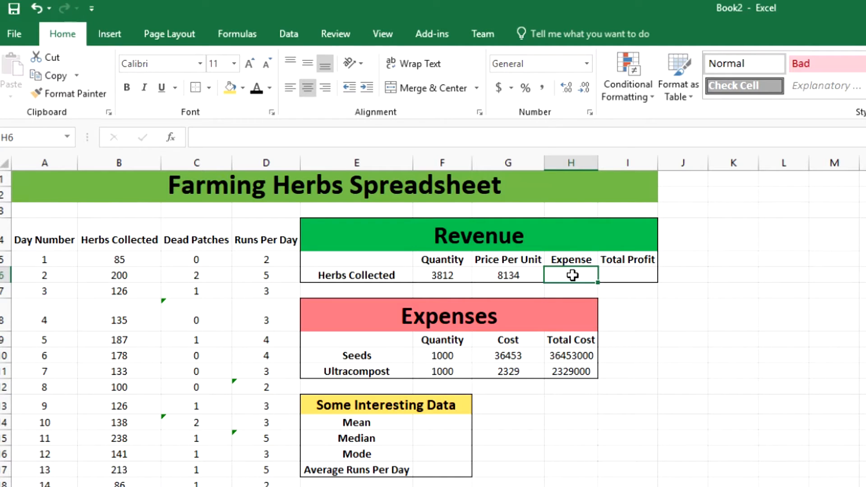
{"action": "left_click", "coordinate": [267, 141]}
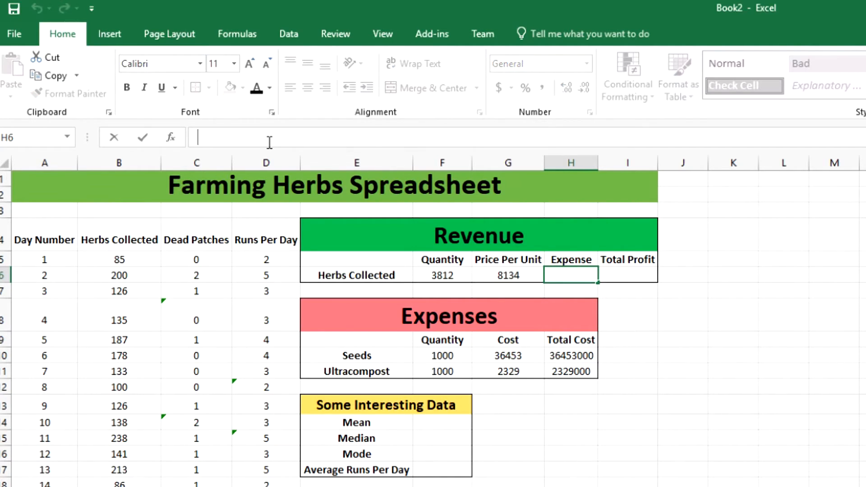
{"action": "type", "text": "="}
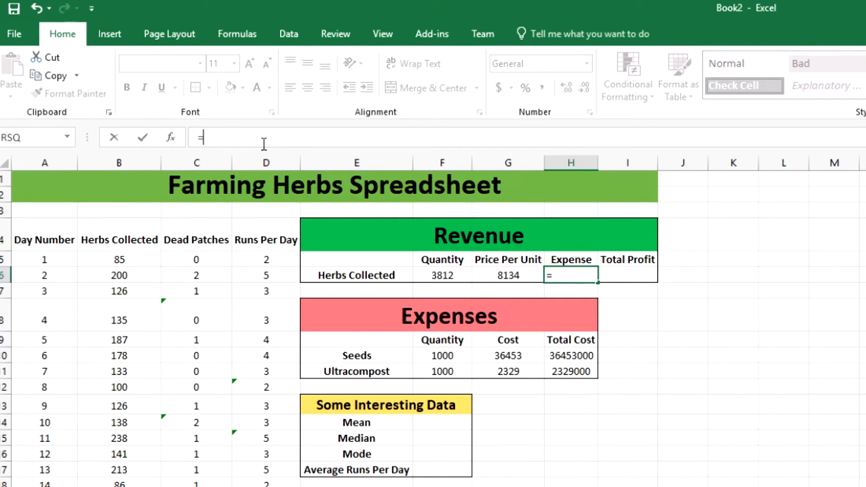
{"action": "left_click", "coordinate": [576, 357]}
{"action": "type", "text": "+"}
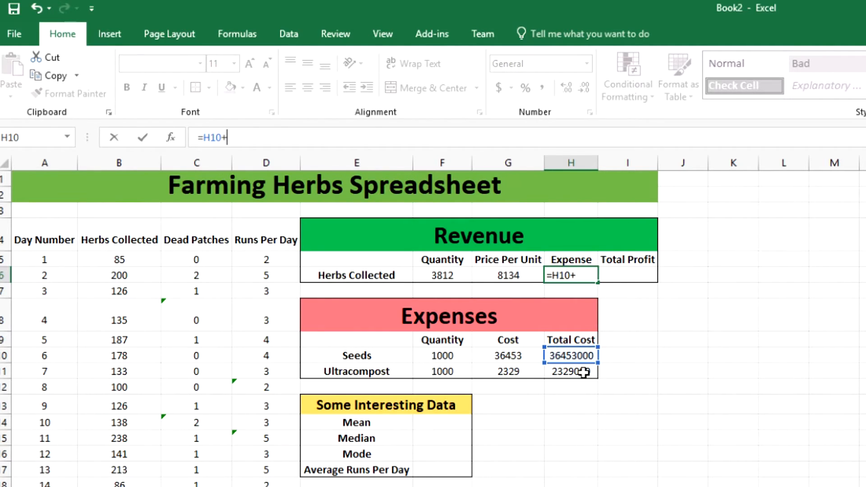
{"action": "left_click", "coordinate": [584, 372]}
{"action": "key", "text": "Return"}
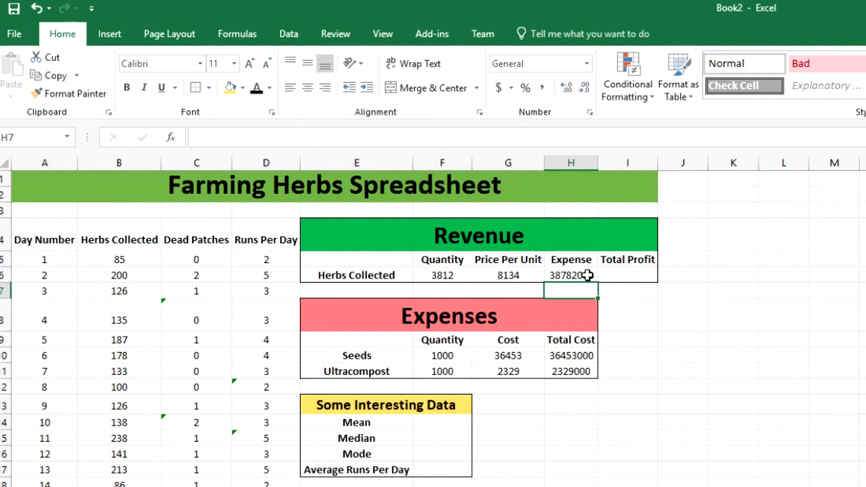
- Enter =(F6*G6)-H6 in cell I6 to calculate the Total Profit of the herbs collected
{"action": "left_click", "coordinate": [616, 273]}
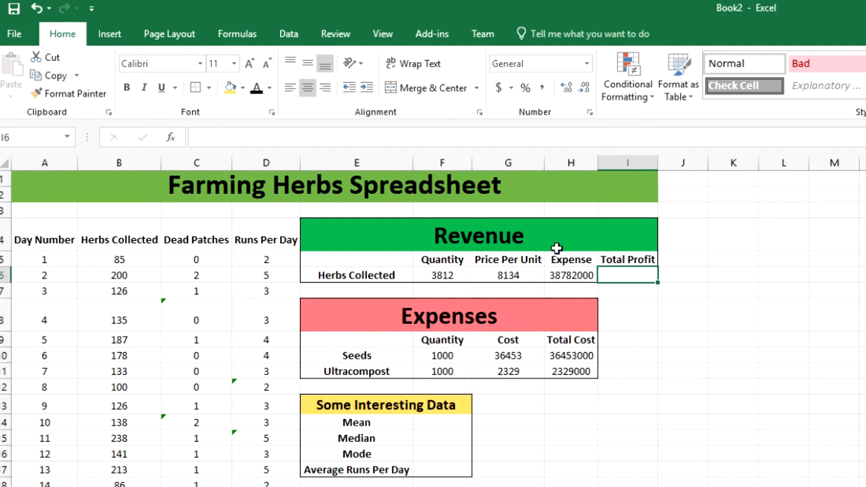
{"action": "left_click", "coordinate": [251, 132]}
{"action": "type", "text": "="}
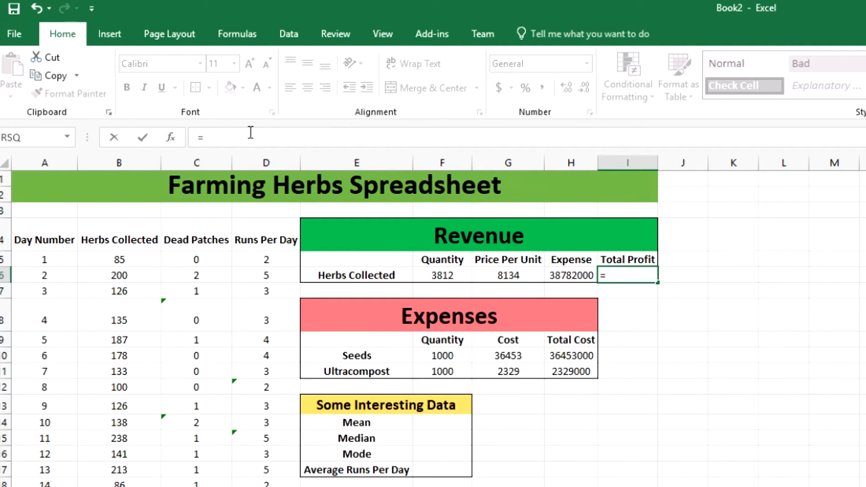
{"action": "type", "text": "("}
{"action": "left_click", "coordinate": [438, 276]}
{"action": "type", "text": "*"}
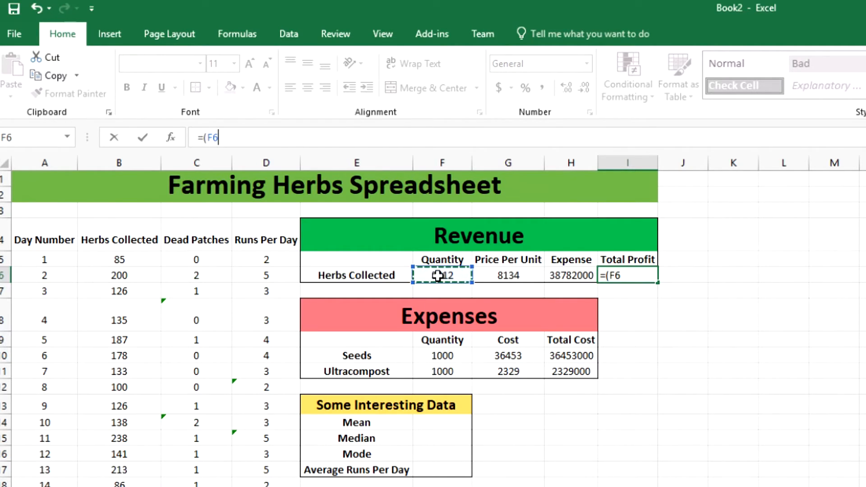
{"action": "left_click", "coordinate": [510, 280]}
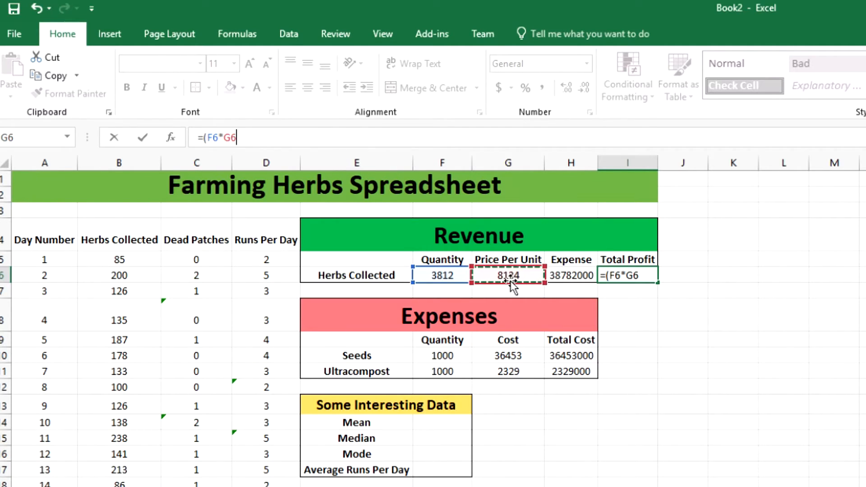
{"action": "type", "text": ")"}
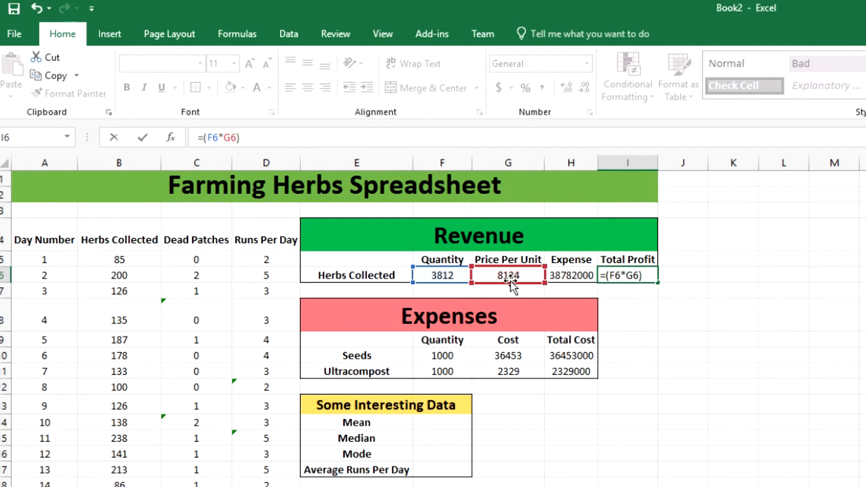
{"action": "type", "text": "-"}
{"action": "left_click", "coordinate": [572, 276]}
{"action": "key", "text": "Return"}
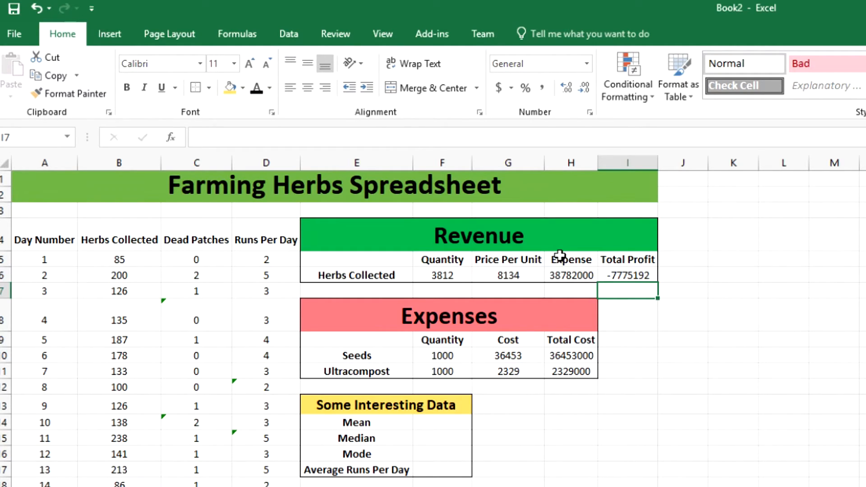
{"action": "left_click", "coordinate": [628, 276]}
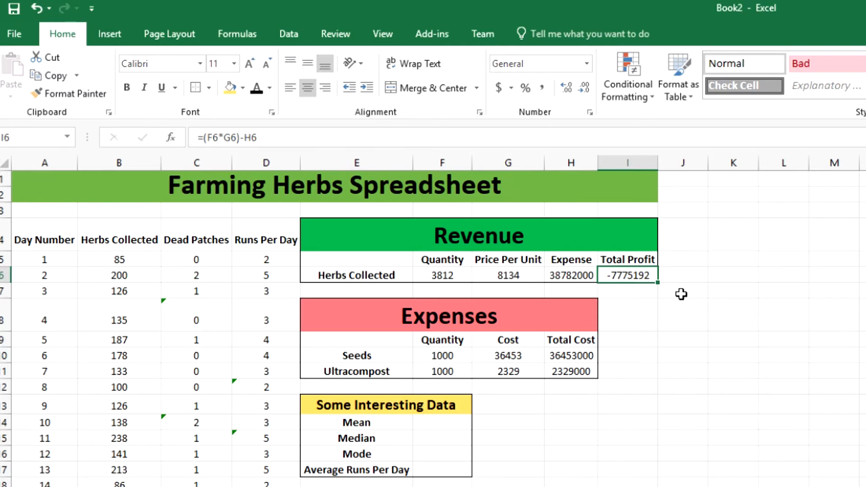
{"action": "left_click", "coordinate": [634, 300]}
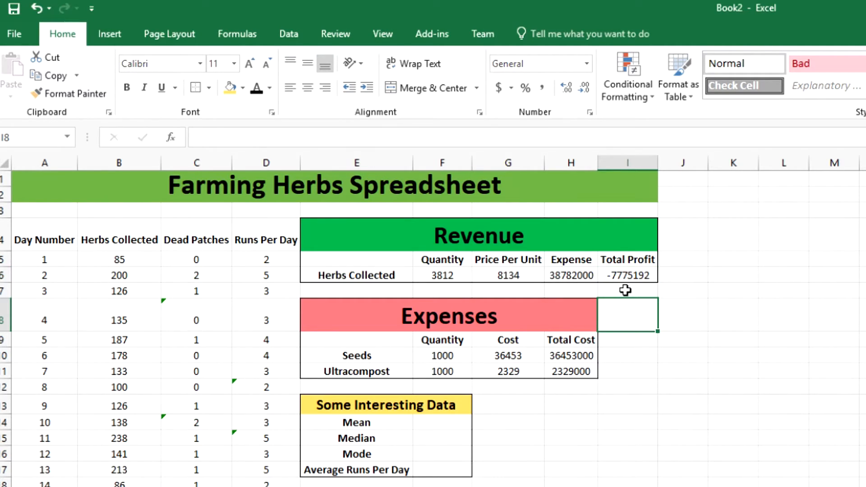
{"action": "left_click", "coordinate": [625, 290]}
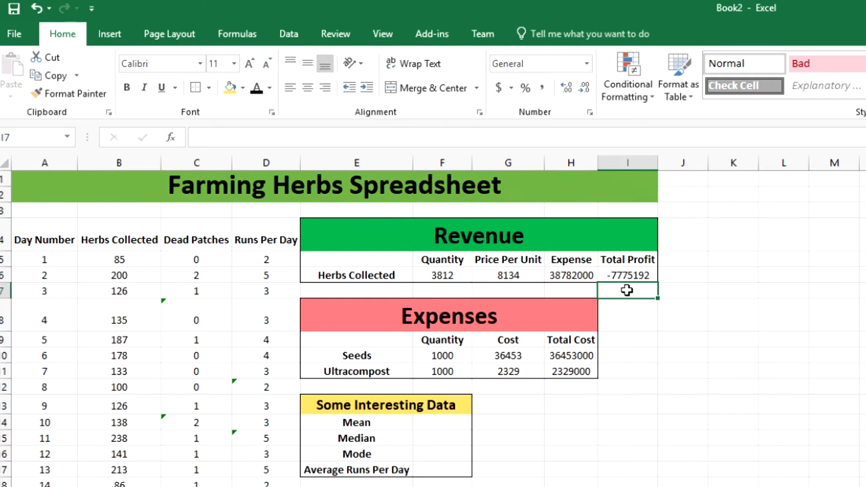
{"action": "left_click", "coordinate": [681, 272]}
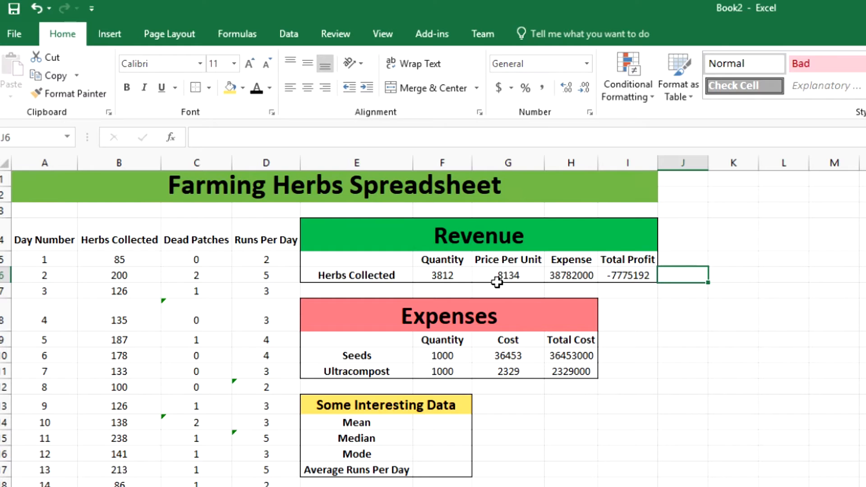
{"action": "left_click_drag", "start_coordinate": [335, 399], "coordinate": [361, 456]}
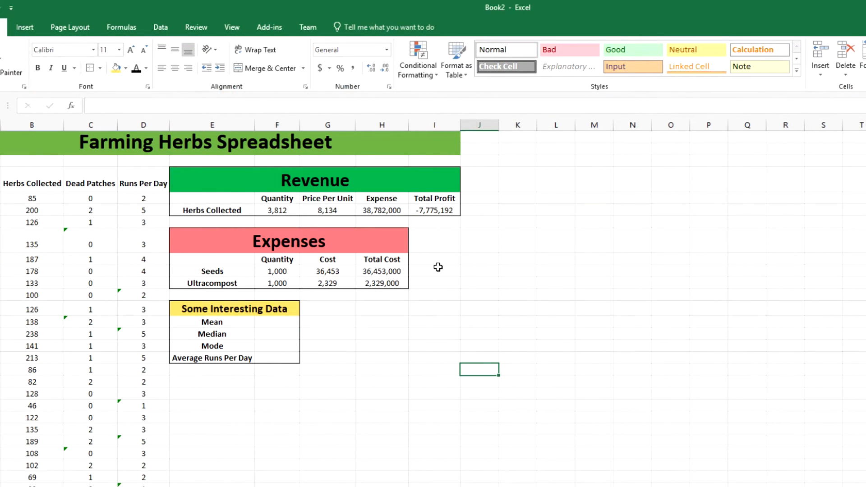
{"action": "left_click", "coordinate": [435, 269]}
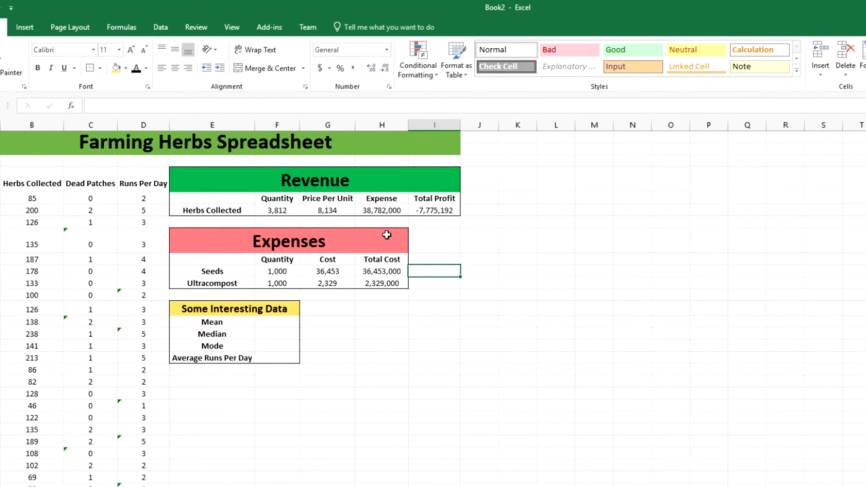
- Format the Revenue values in F6:I6 as Number with 0 decimal places and the 1000 separator
{"action": "left_click", "coordinate": [275, 211]}
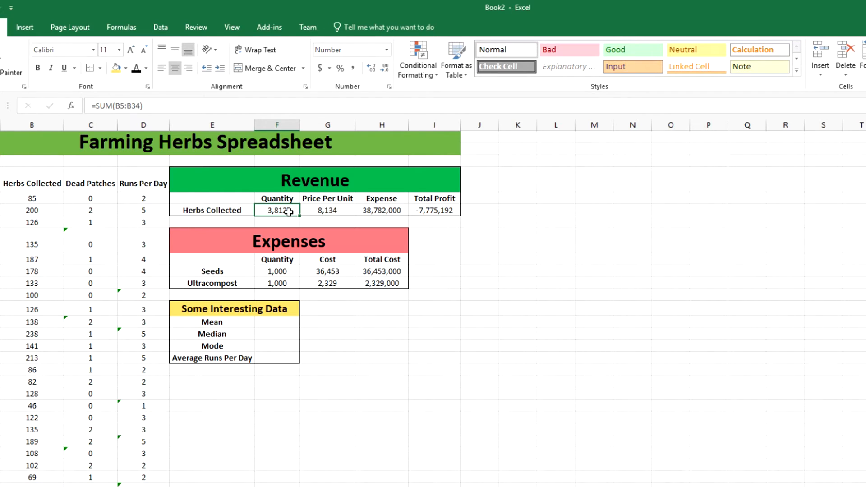
{"action": "left_click_drag", "start_coordinate": [289, 211], "coordinate": [444, 211]}
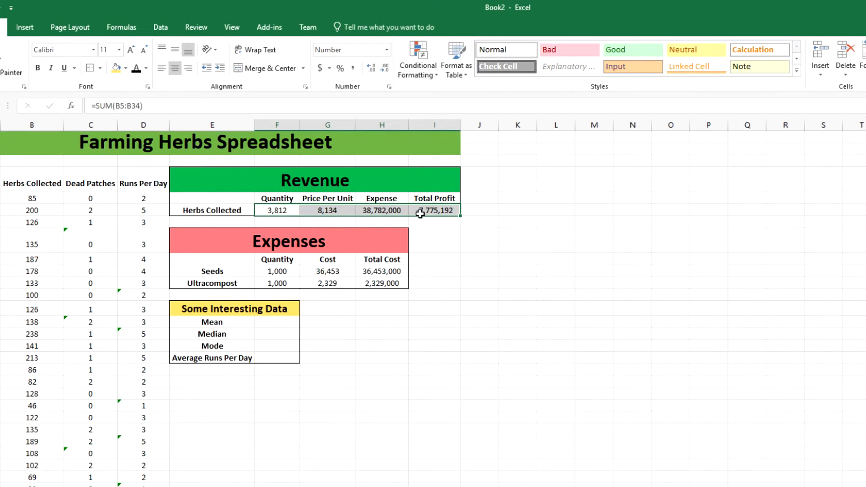
{"action": "left_click", "coordinate": [389, 86]}
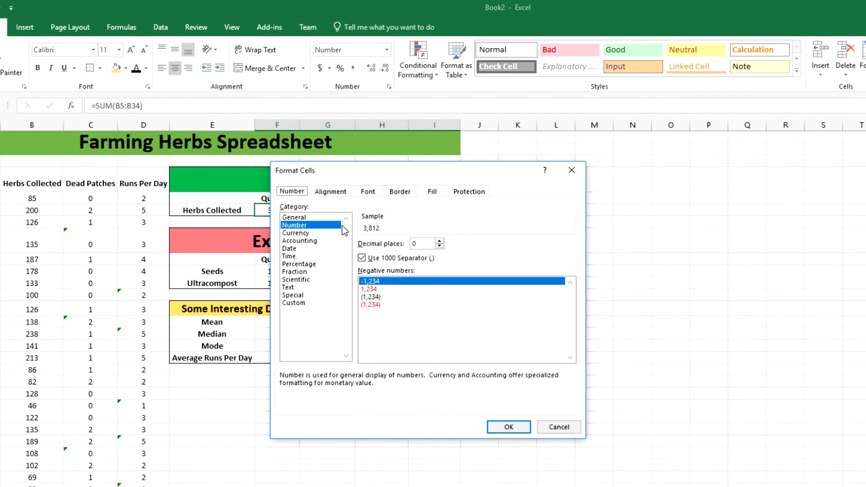
{"action": "left_click", "coordinate": [298, 219]}
{"action": "left_click", "coordinate": [297, 224]}
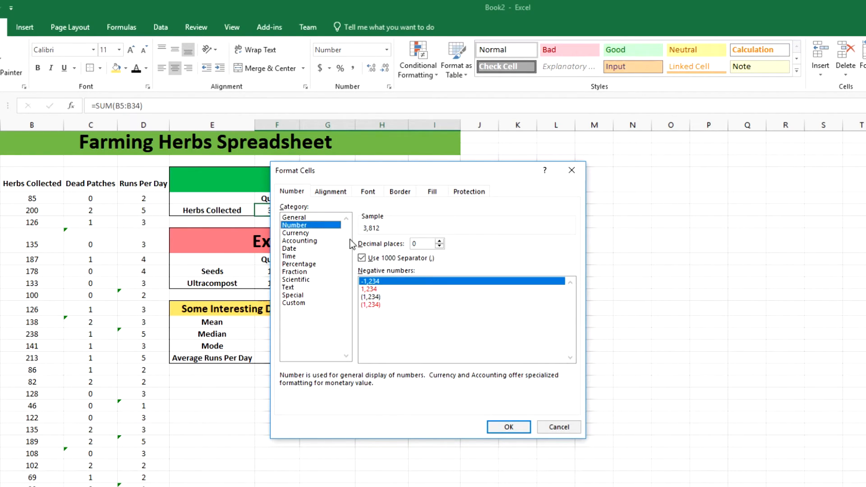
{"action": "left_click", "coordinate": [427, 245]}
{"action": "left_click", "coordinate": [362, 258]}
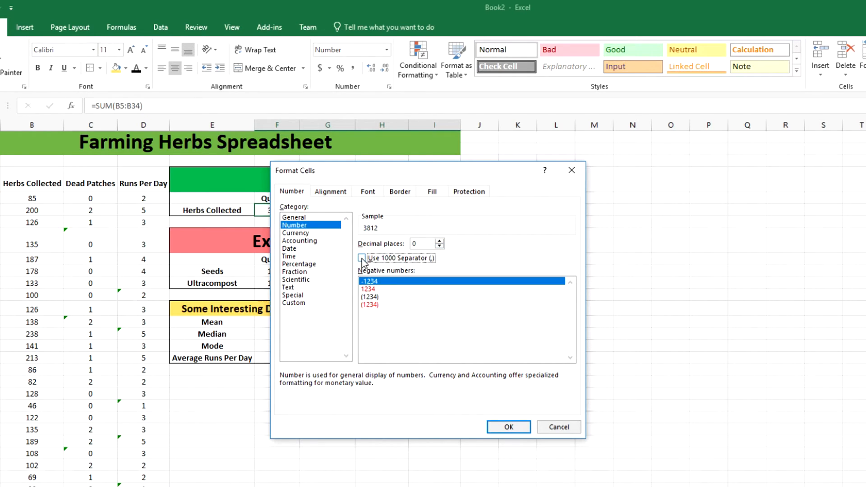
{"action": "left_click", "coordinate": [362, 259]}
{"action": "left_click", "coordinate": [505, 427]}
{"action": "left_click", "coordinate": [383, 210]}
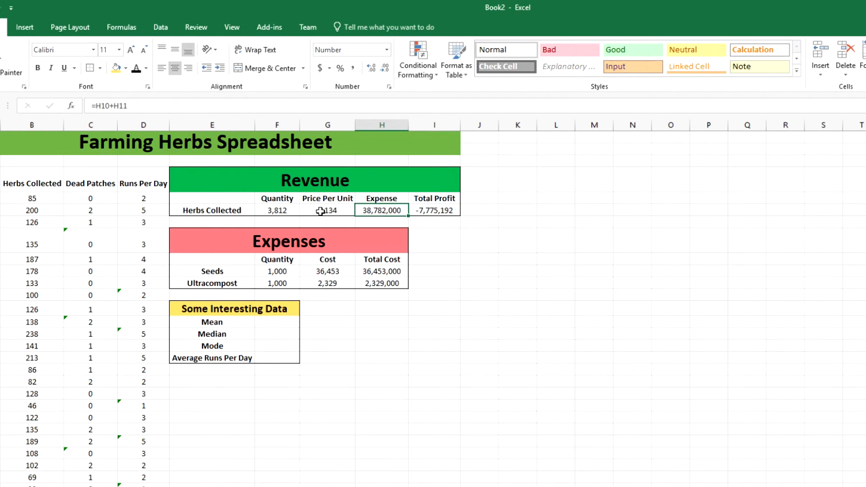
{"action": "left_click", "coordinate": [322, 212]}
{"action": "left_click", "coordinate": [285, 212]}
{"action": "left_click_drag", "start_coordinate": [284, 212], "coordinate": [444, 212]}
{"action": "left_click", "coordinate": [328, 260]}
- Format the Expenses values in F10:H11 as Number with 2 decimal places and no 1000 separator
{"action": "left_click", "coordinate": [295, 273]}
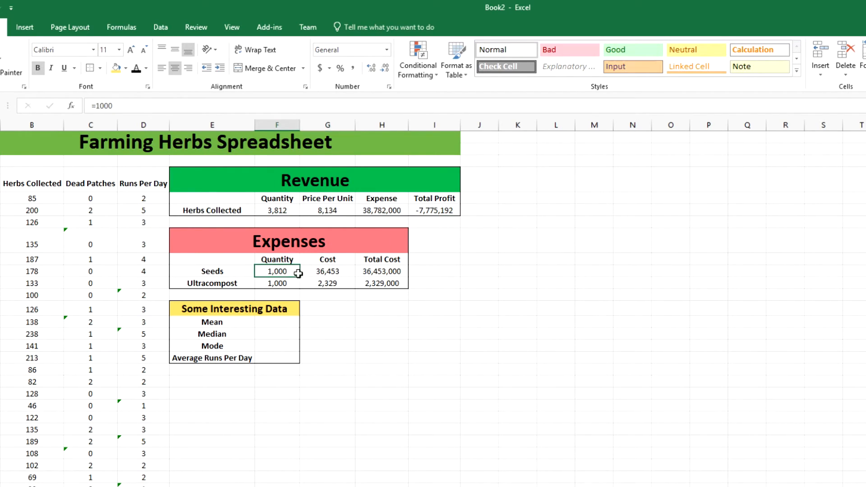
{"action": "left_click_drag", "start_coordinate": [295, 273], "coordinate": [377, 286]}
{"action": "left_click", "coordinate": [389, 87]}
{"action": "left_click", "coordinate": [439, 241]}
{"action": "left_click", "coordinate": [439, 241]}
{"action": "left_click", "coordinate": [362, 258]}
{"action": "left_click", "coordinate": [503, 425]}
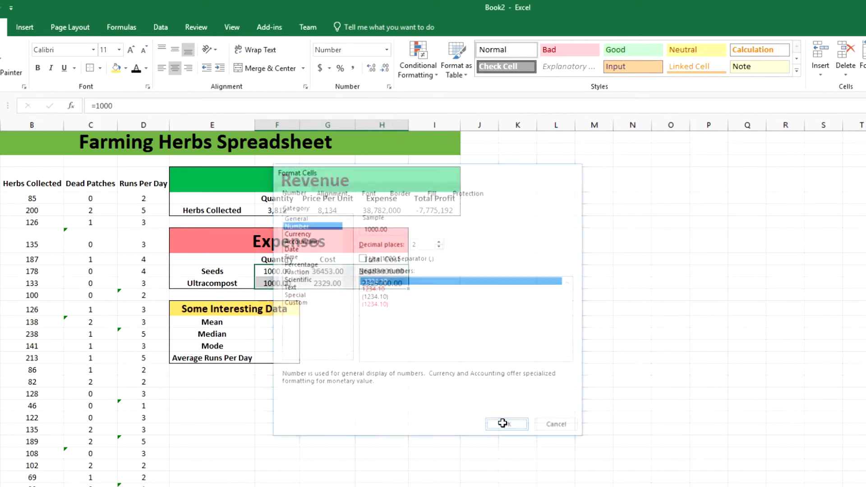
- Format the Expenses values in F10:H11 as Number with 0 decimal places and the 1000 separator
{"action": "left_click", "coordinate": [276, 273]}
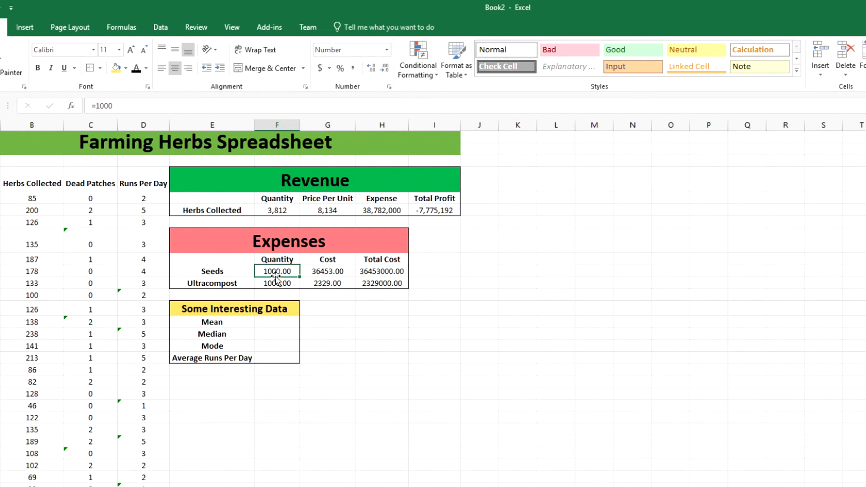
{"action": "left_click_drag", "start_coordinate": [277, 273], "coordinate": [377, 282]}
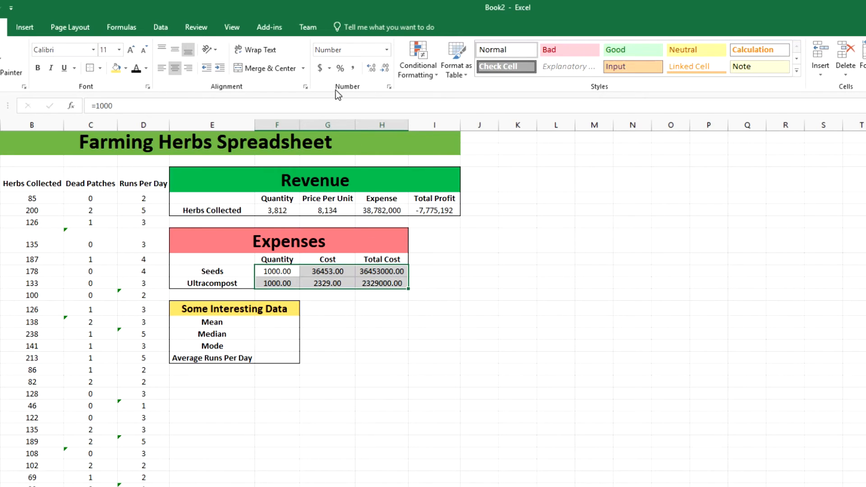
{"action": "left_click", "coordinate": [391, 87]}
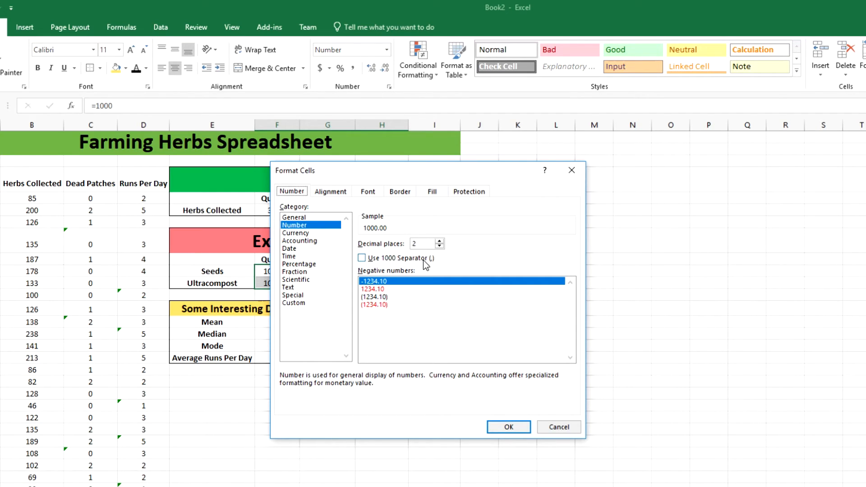
{"action": "left_click", "coordinate": [439, 246]}
{"action": "left_click", "coordinate": [439, 247]}
{"action": "left_click", "coordinate": [363, 258]}
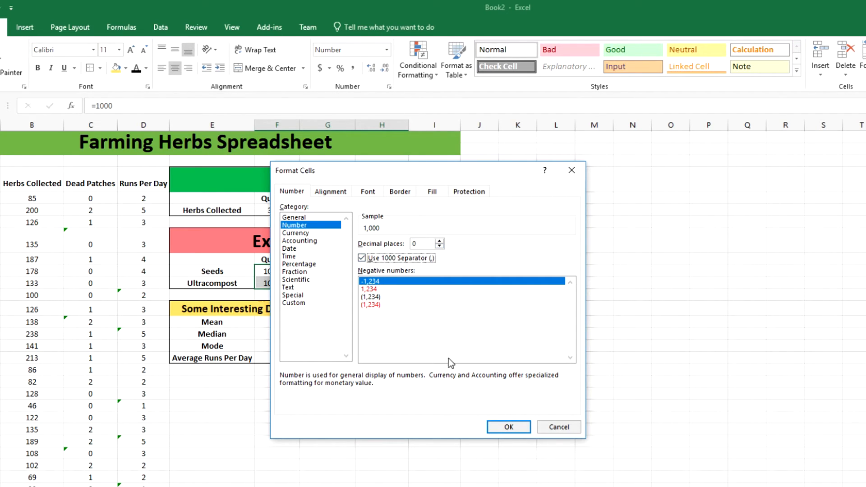
{"action": "left_click", "coordinate": [508, 427]}
{"action": "left_click", "coordinate": [378, 310]}
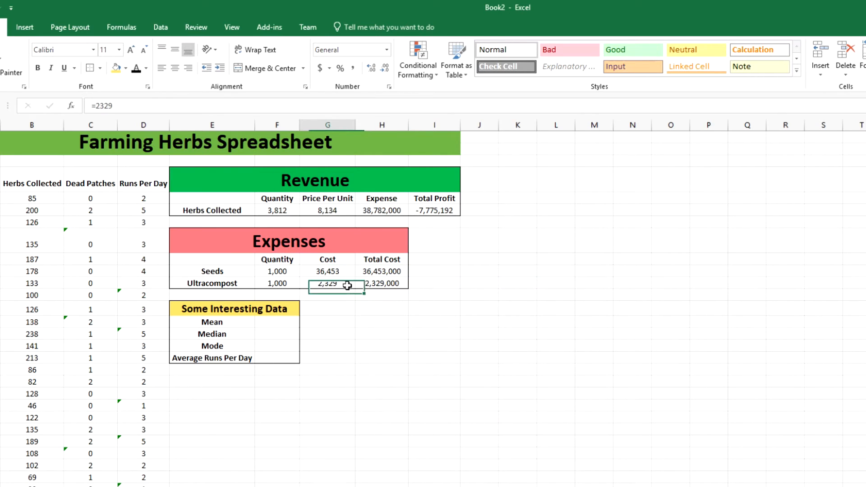
{"action": "left_click", "coordinate": [284, 271]}
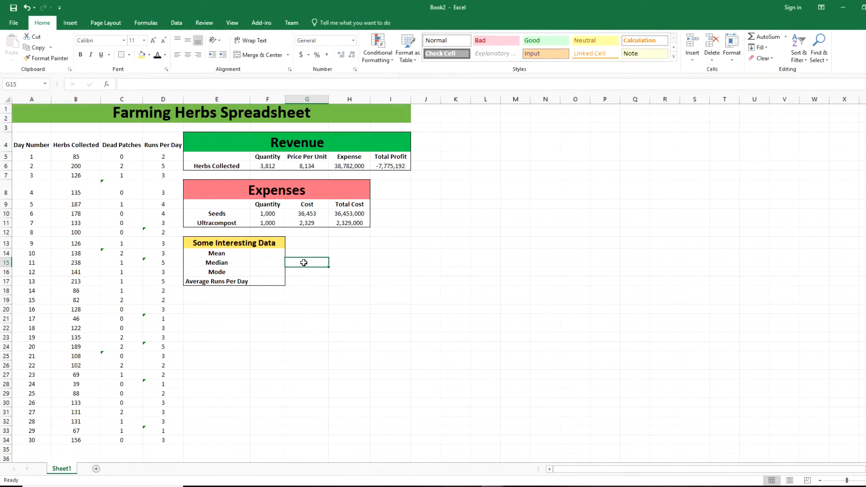
- Enter =AVERAGE(B5:B34) in cell F14 to calculate the Mean of the herbs collected
{"action": "left_click", "coordinate": [271, 254]}
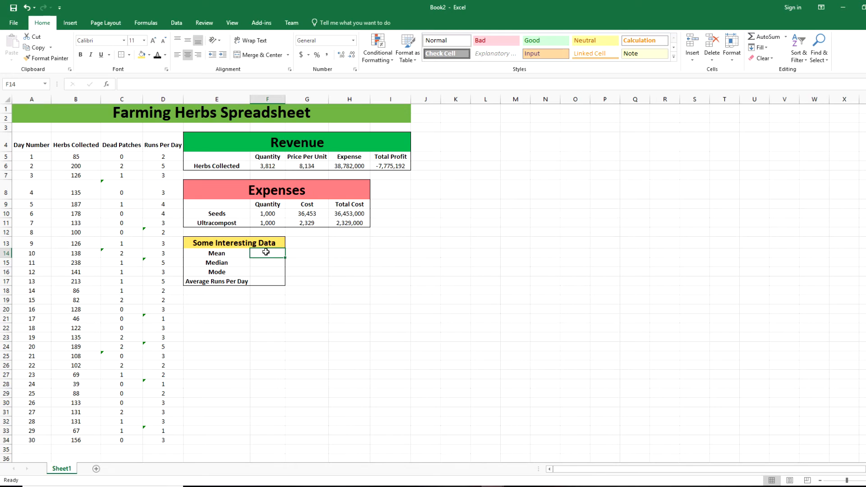
{"action": "left_click", "coordinate": [164, 86]}
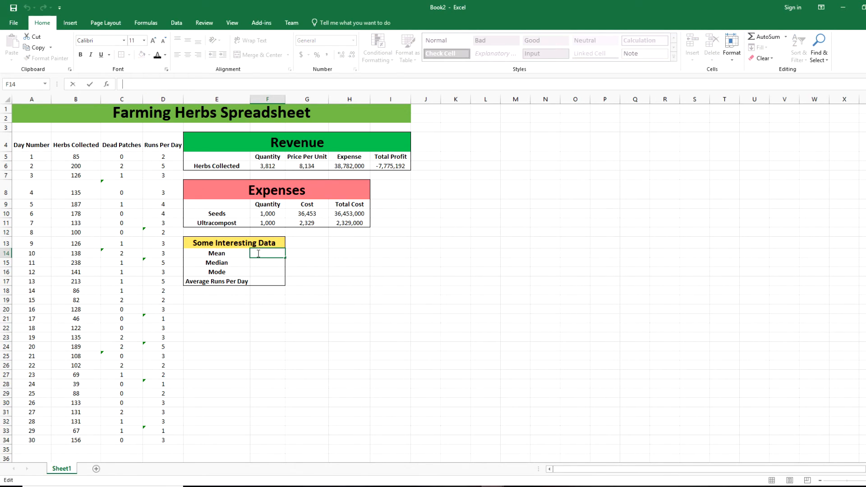
{"action": "type", "text": "="}
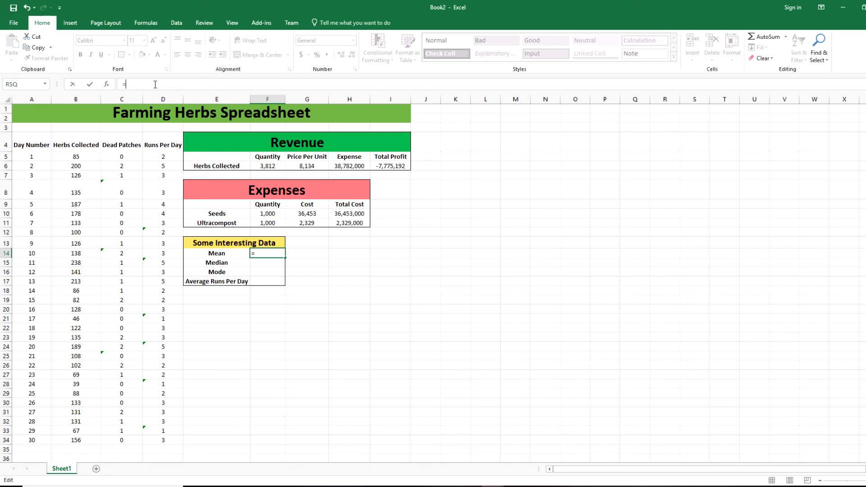
{"action": "type", "text": "AVERAGE"}
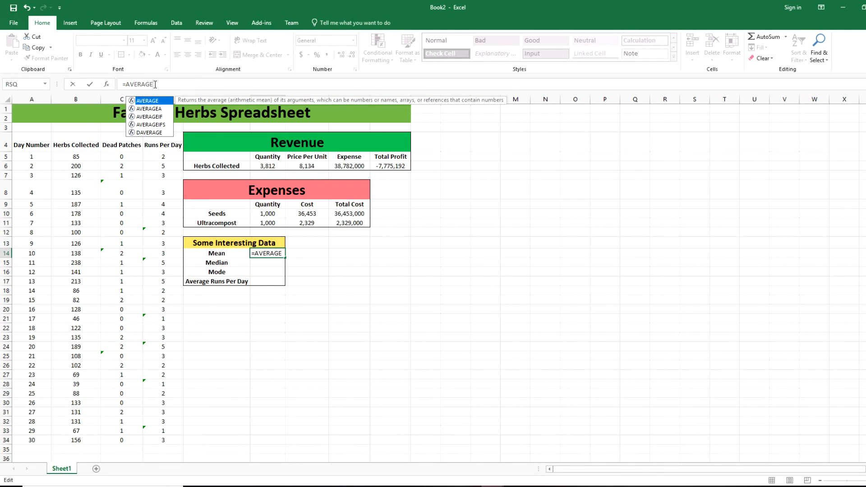
{"action": "type", "text": "("}
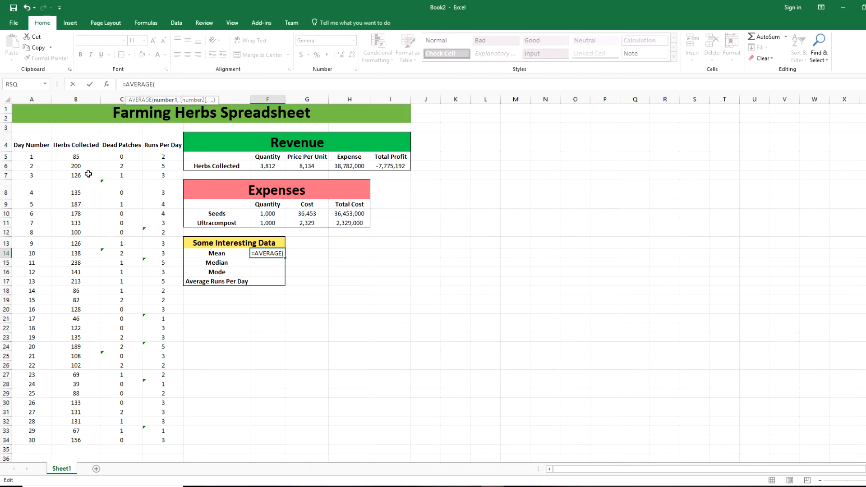
{"action": "left_click", "coordinate": [81, 158]}
{"action": "left_click_drag", "start_coordinate": [81, 158], "coordinate": [73, 440]}
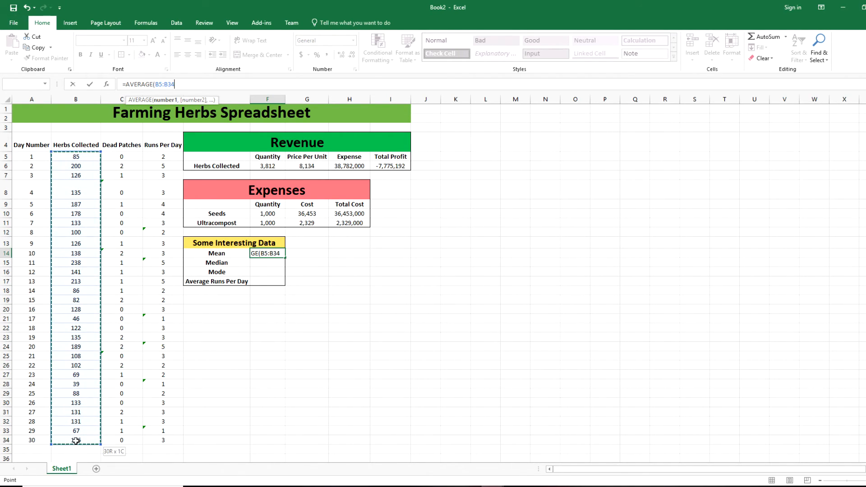
{"action": "left_click", "coordinate": [185, 89]}
{"action": "key", "text": "Return"}
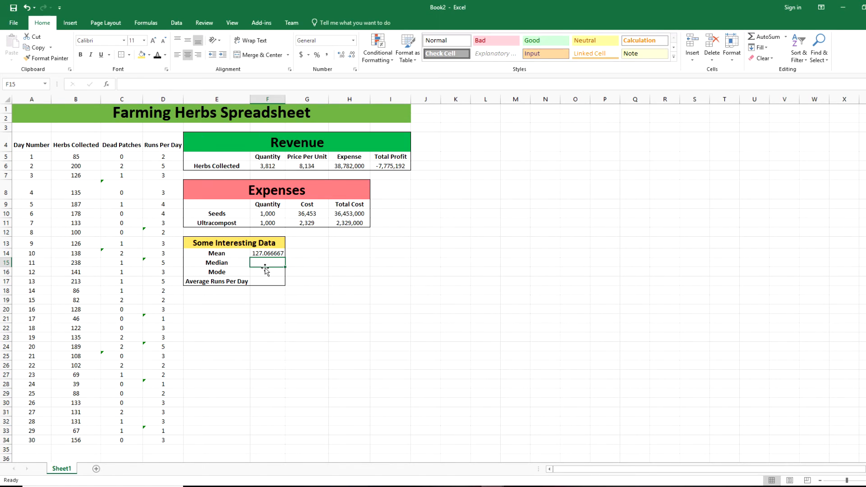
- Enter =MEDIAN(B5:B34) in cell F15 to calculate the Median of the herbs collected
{"action": "left_click", "coordinate": [156, 84]}
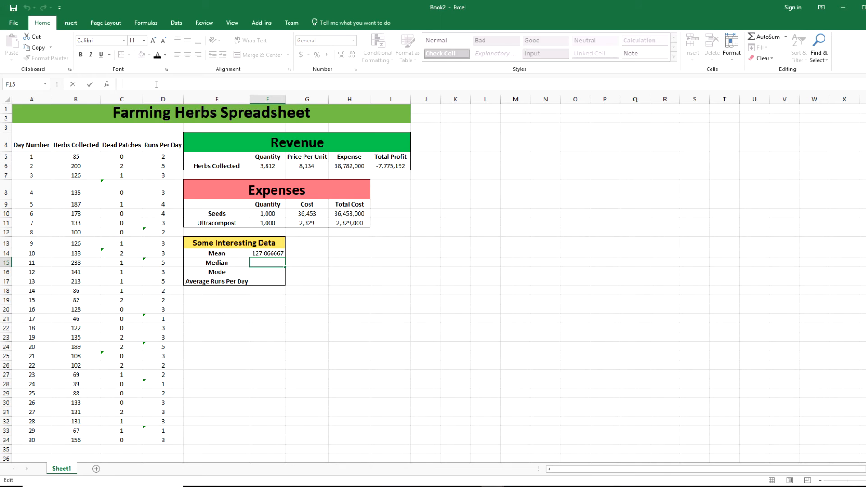
{"action": "type", "text": "=MED"}
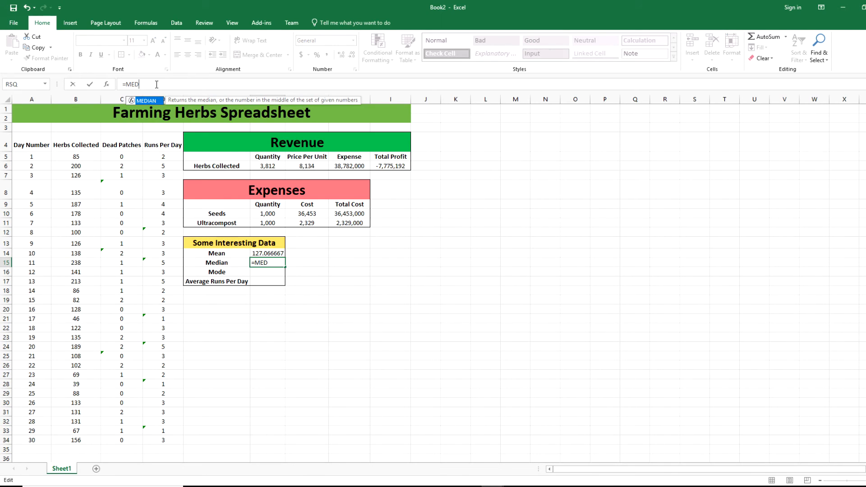
{"action": "double_click", "coordinate": [149, 101]}
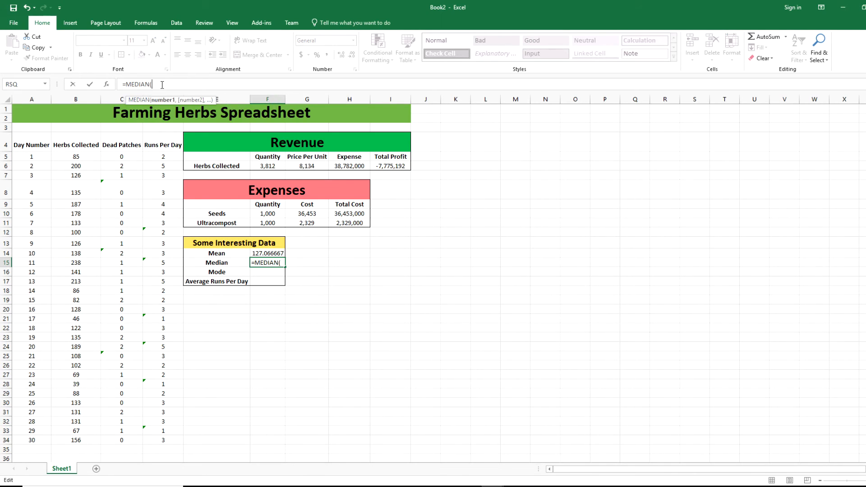
{"action": "left_click_drag", "start_coordinate": [85, 157], "coordinate": [85, 438]}
{"action": "left_click", "coordinate": [179, 84]}
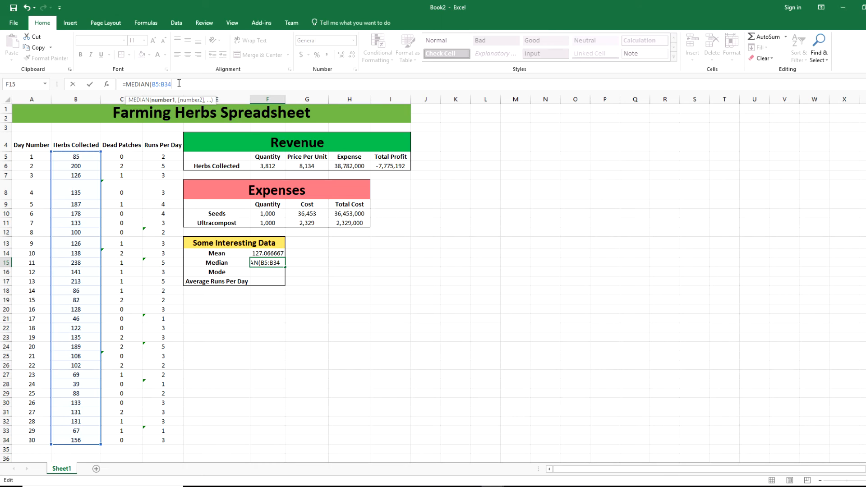
{"action": "type", "text": ")"}
{"action": "key", "text": "Return"}
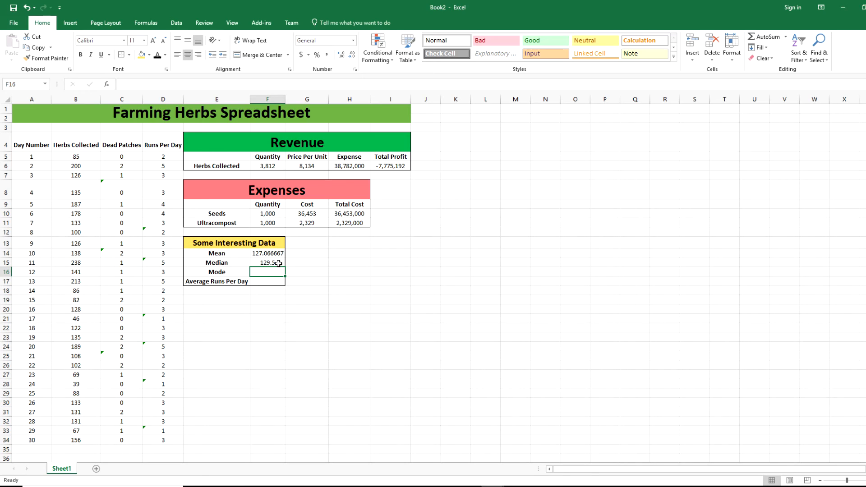
- Enter =MODE(C5:C34) in cell F16 to calculate the Mode of the dead patches
{"action": "left_click", "coordinate": [147, 85]}
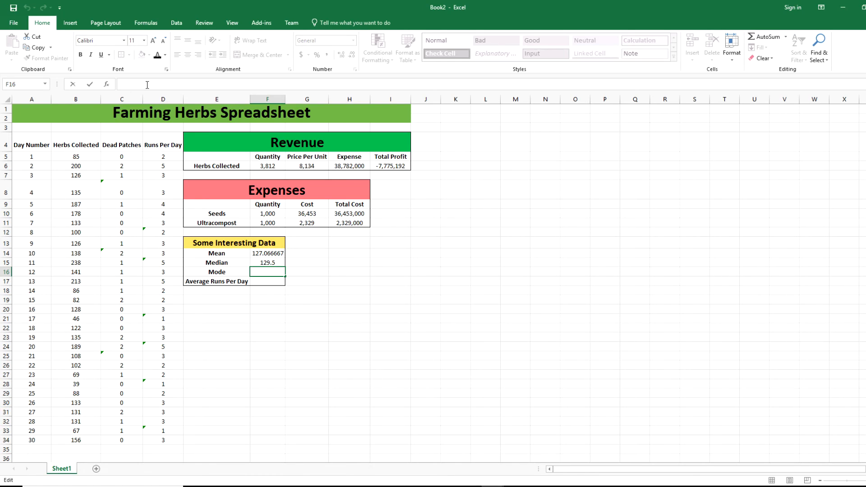
{"action": "type", "text": "="}
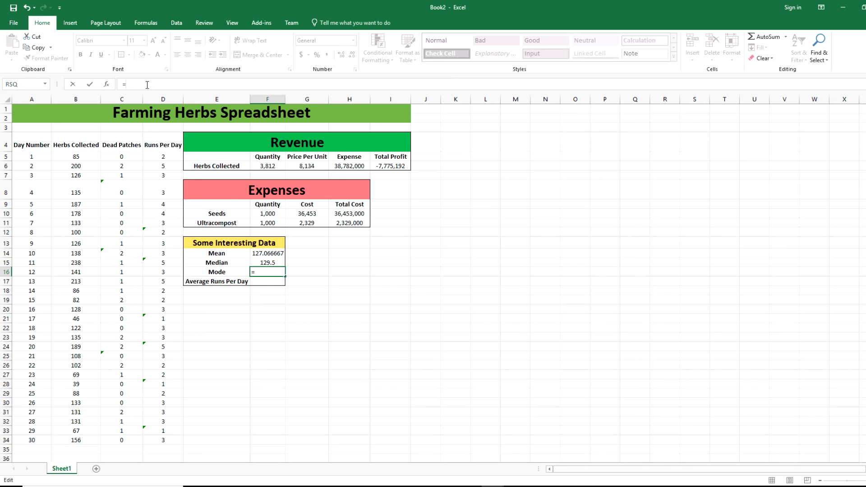
{"action": "type", "text": "MODE"}
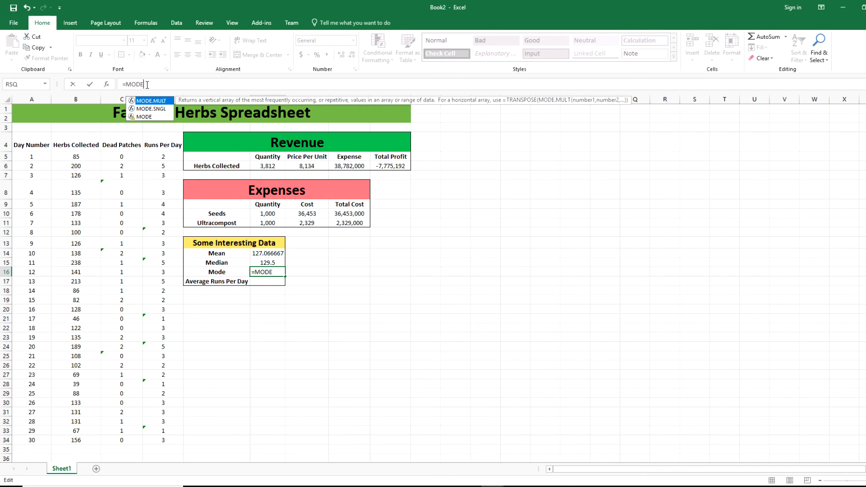
{"action": "type", "text": "("}
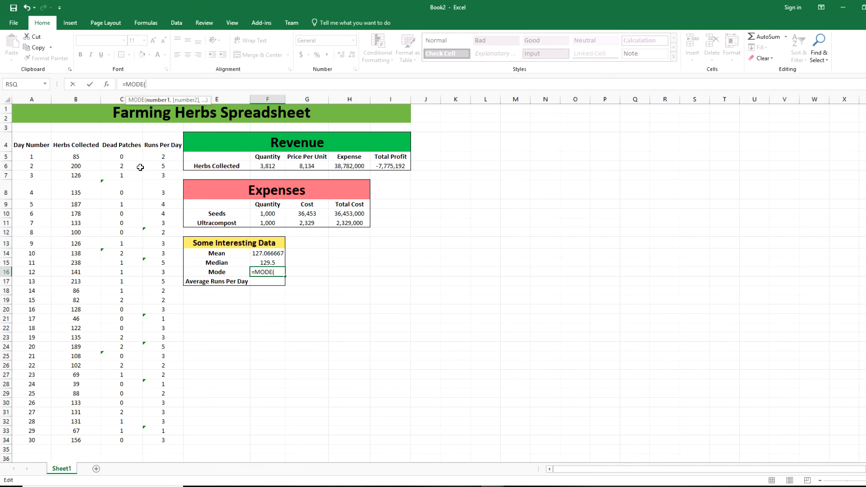
{"action": "left_click", "coordinate": [129, 157]}
{"action": "left_click_drag", "start_coordinate": [129, 157], "coordinate": [121, 440]}
{"action": "left_click", "coordinate": [178, 86]}
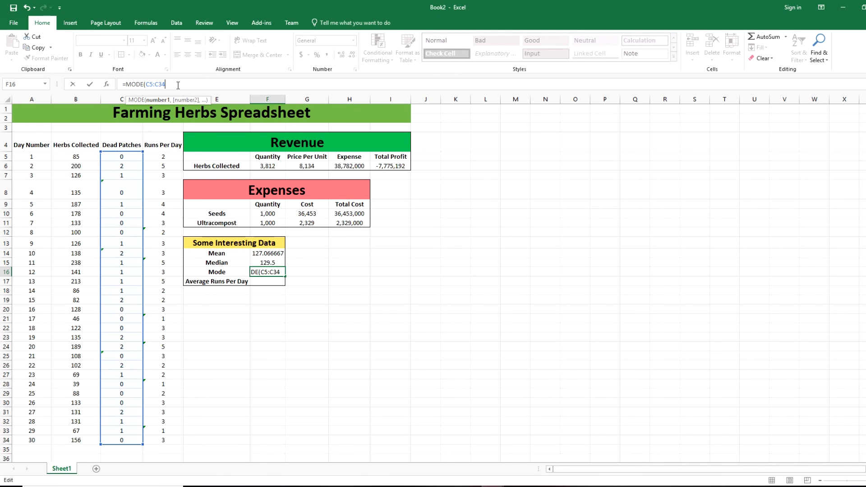
{"action": "type", "text": ")"}
{"action": "key", "text": "Return"}
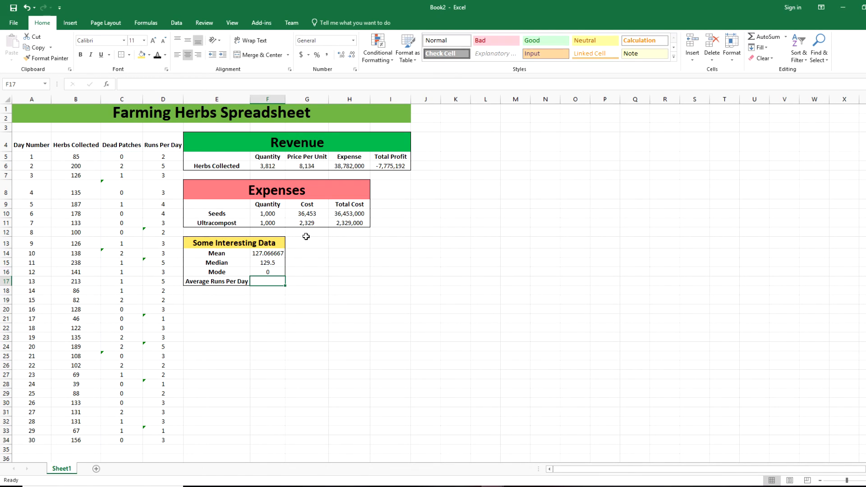
{"action": "left_click", "coordinate": [278, 271]}
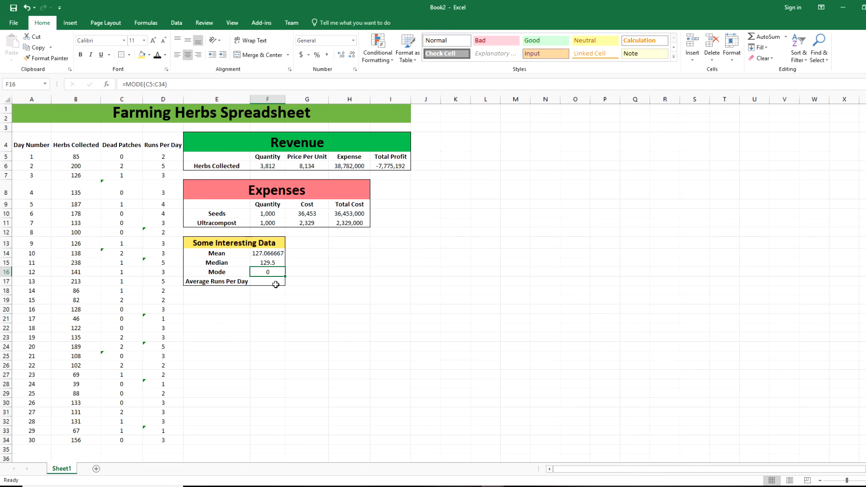
- Enter =AVERAGE(D5:D34) in cell F17 to calculate the Average Runs Per Day
{"action": "left_click", "coordinate": [275, 282]}
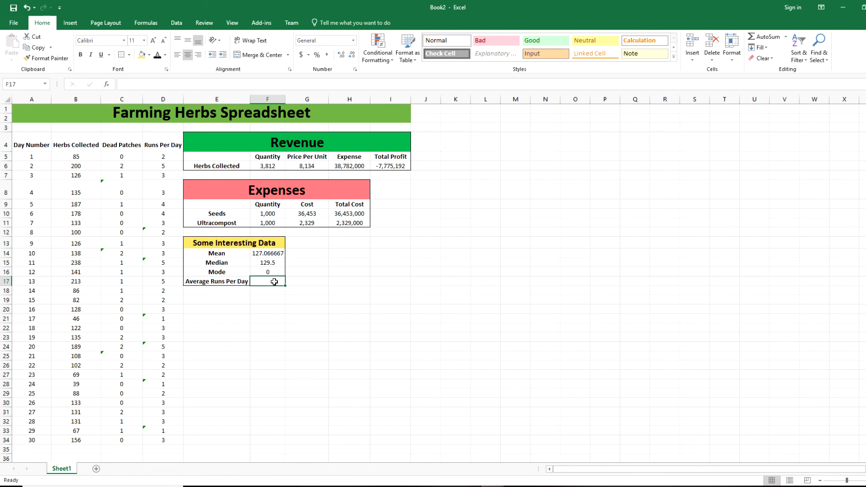
{"action": "left_click", "coordinate": [169, 84]}
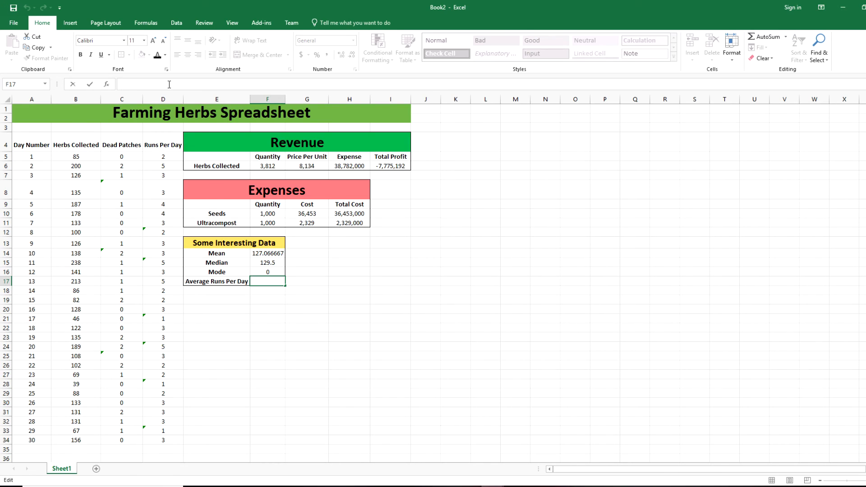
{"action": "type", "text": "=A"}
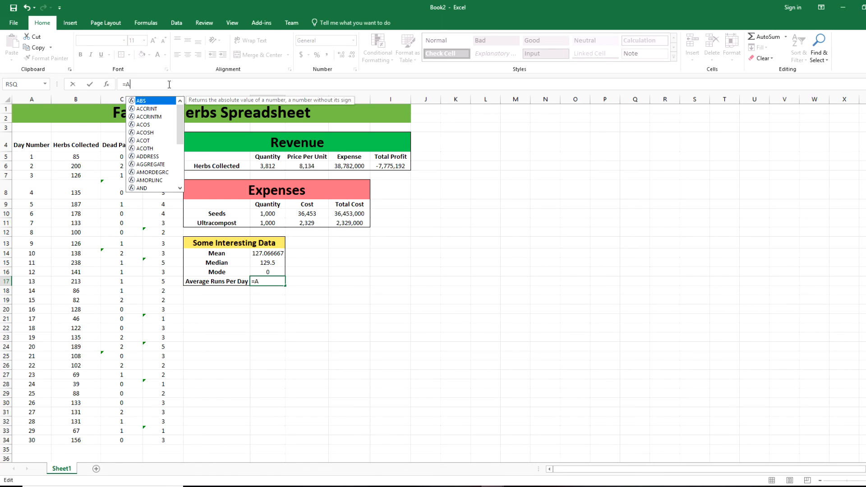
{"action": "type", "text": "VERAGE("}
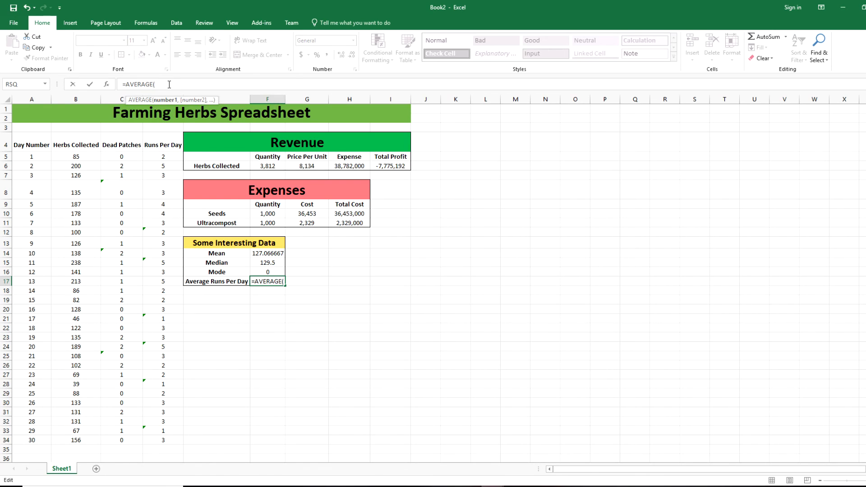
{"action": "left_click", "coordinate": [167, 159]}
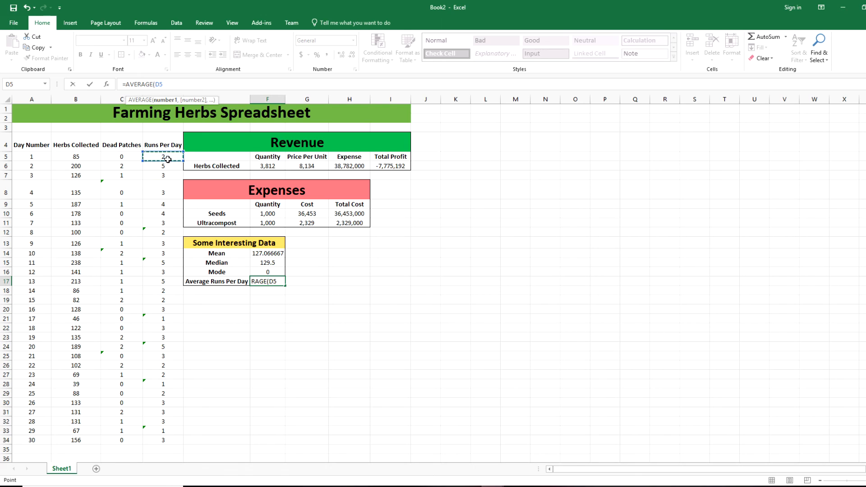
{"action": "left_click_drag", "start_coordinate": [167, 159], "coordinate": [164, 439]}
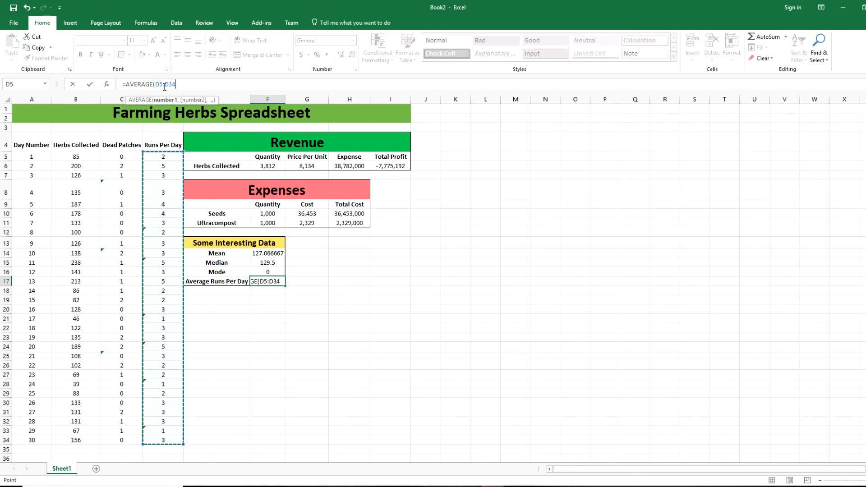
{"action": "type", "text": ")"}
{"action": "key", "text": "Return"}
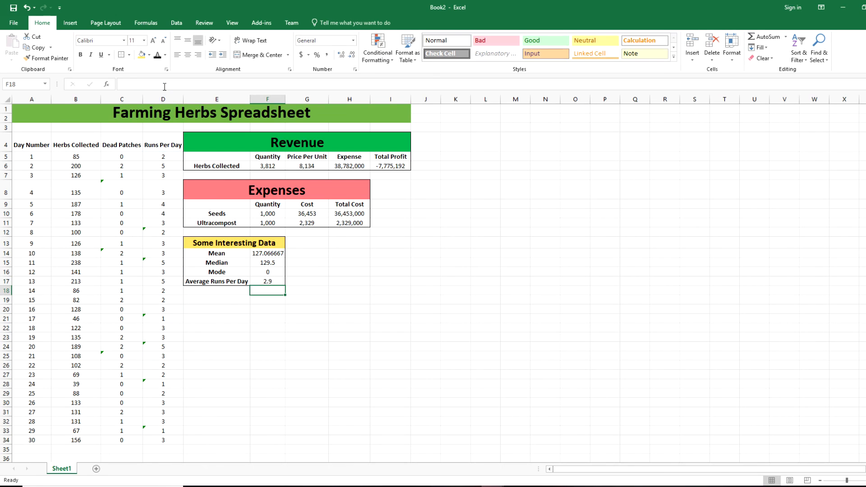
{"action": "left_click", "coordinate": [268, 282]}
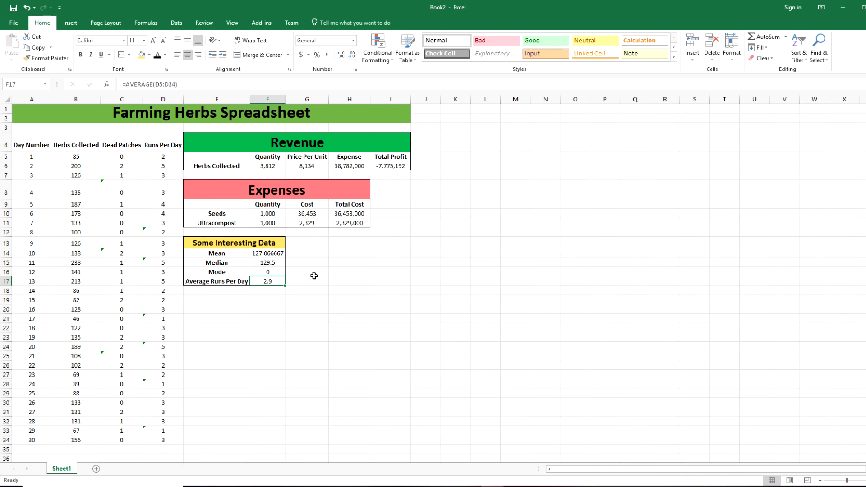
{"action": "left_click", "coordinate": [309, 270]}
{"action": "left_click", "coordinate": [309, 263]}
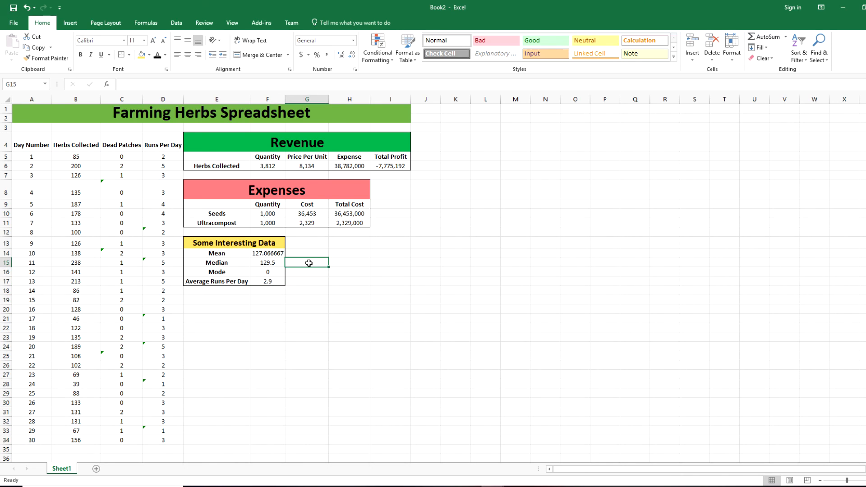